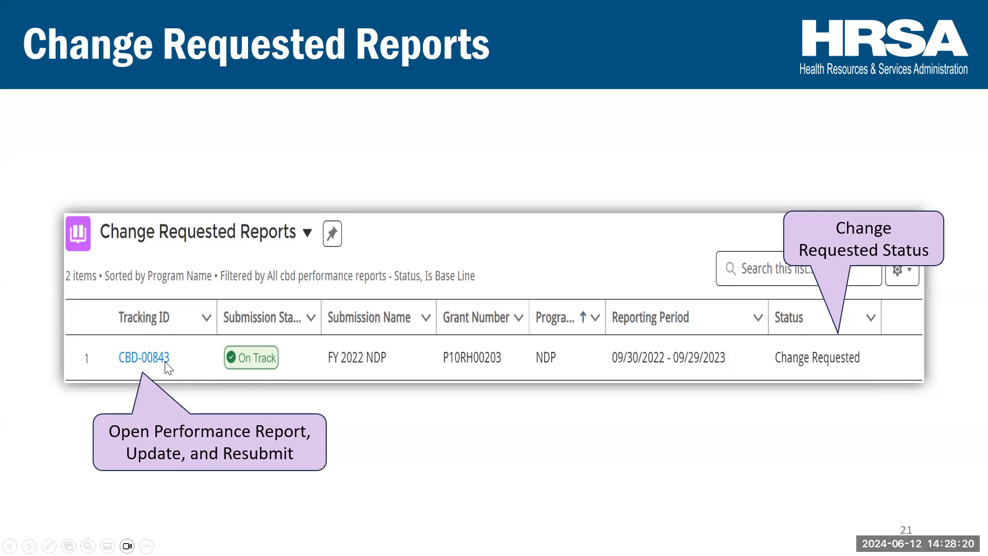
key(Right)
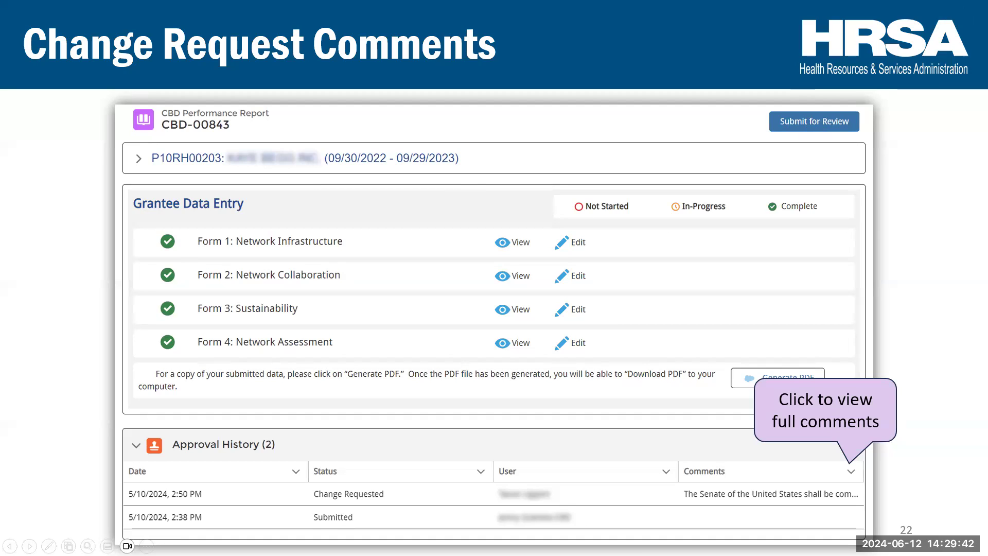
key(Right)
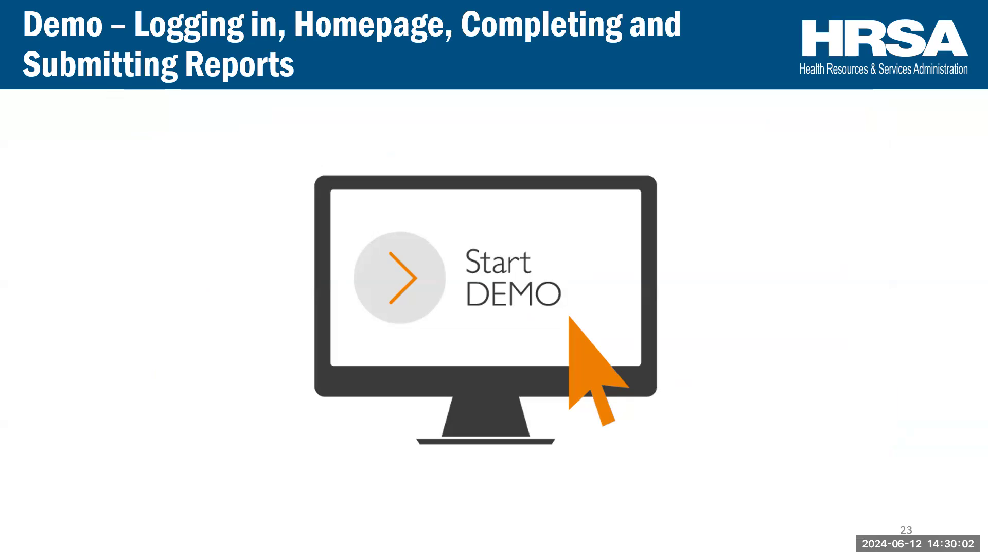
- Switch to the browser, enlarge its window and log in to the HRSA portal with the prefilled credentials
key(alt+Tab)
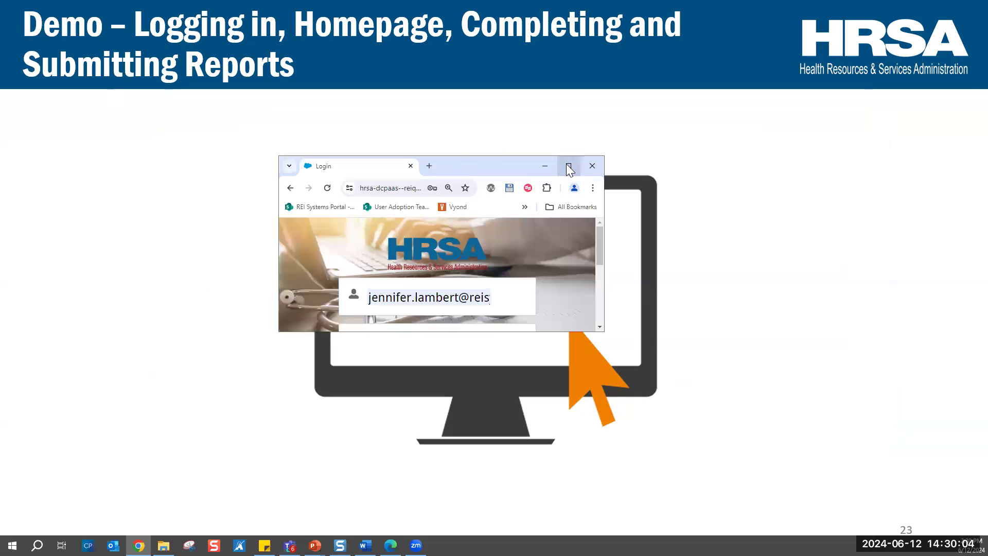
click(566, 165)
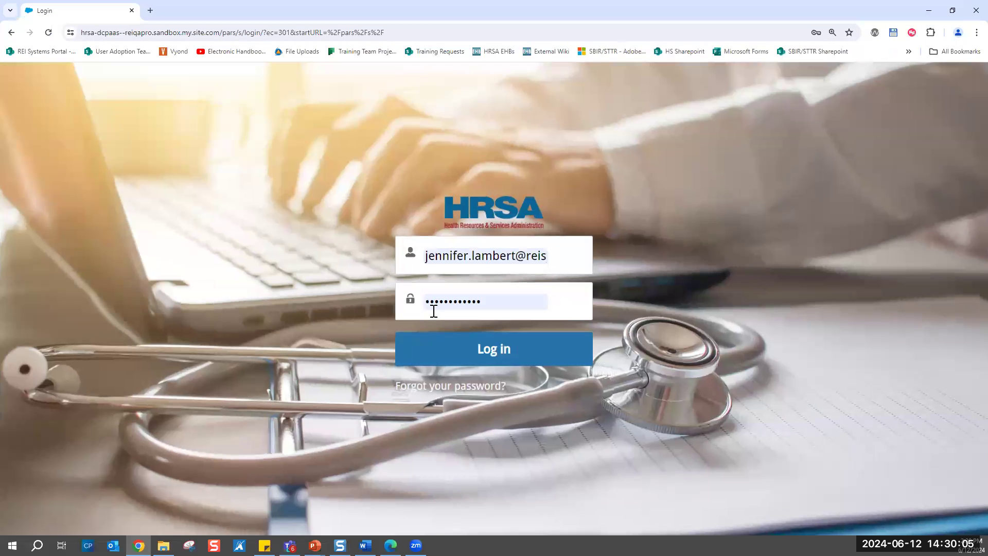
click(434, 347)
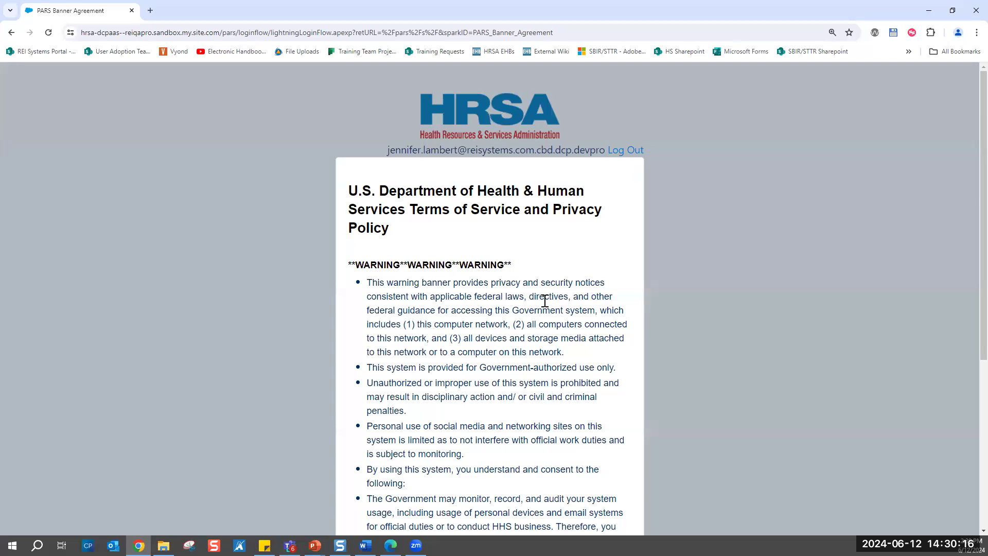
- Agree to the Terms of Service and Privacy Policy and finish the login to reach the platform's homepage
scroll(544, 301, down, 3)
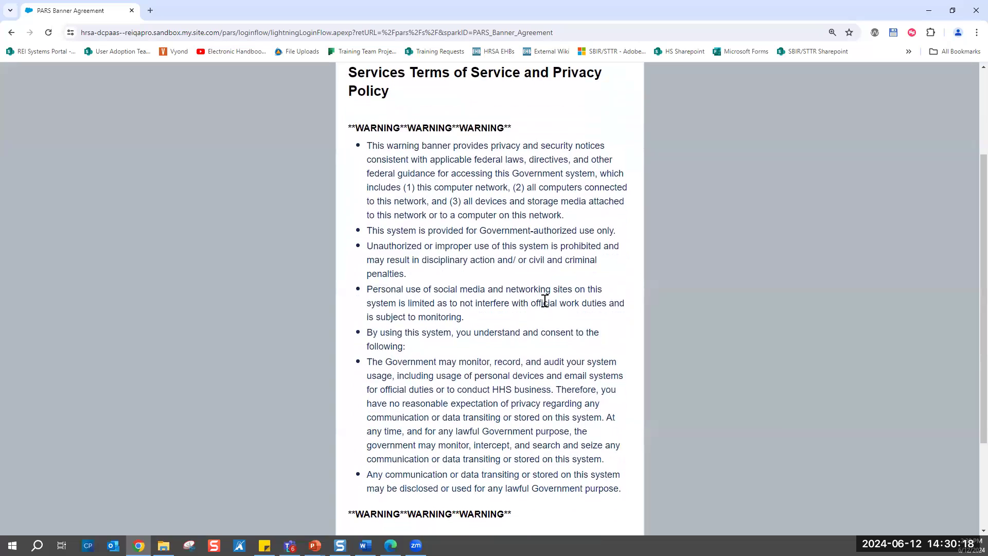
scroll(545, 301, down, 3)
click(619, 436)
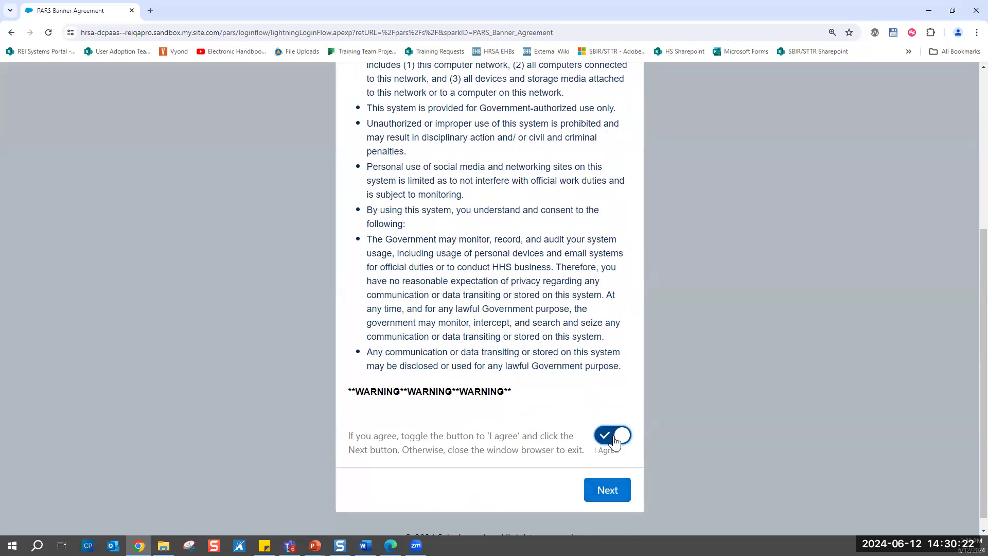
click(605, 493)
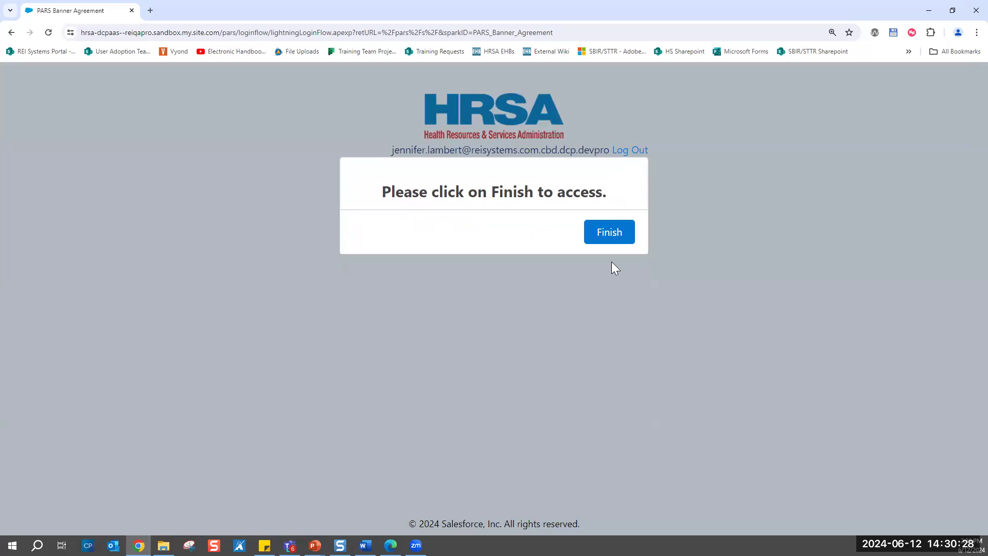
click(606, 235)
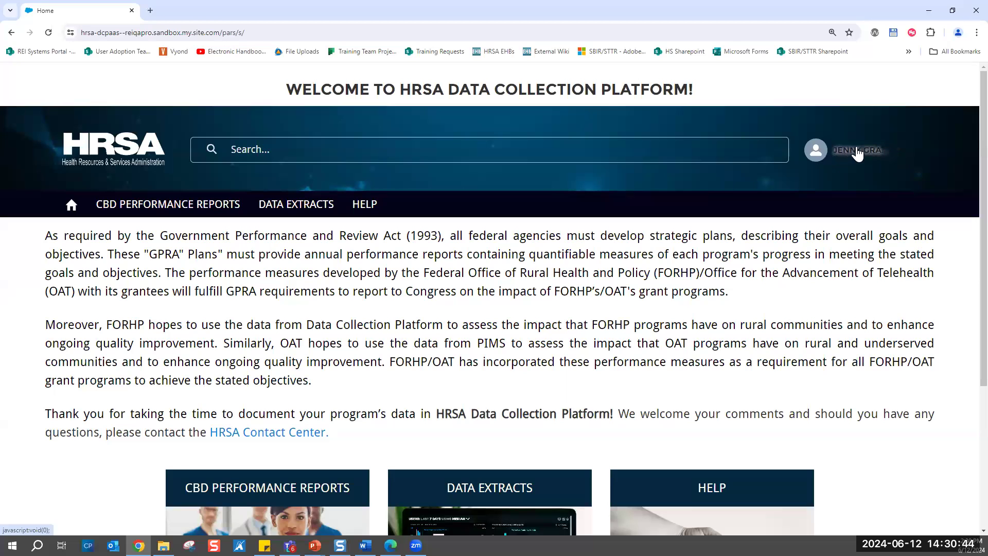
click(898, 156)
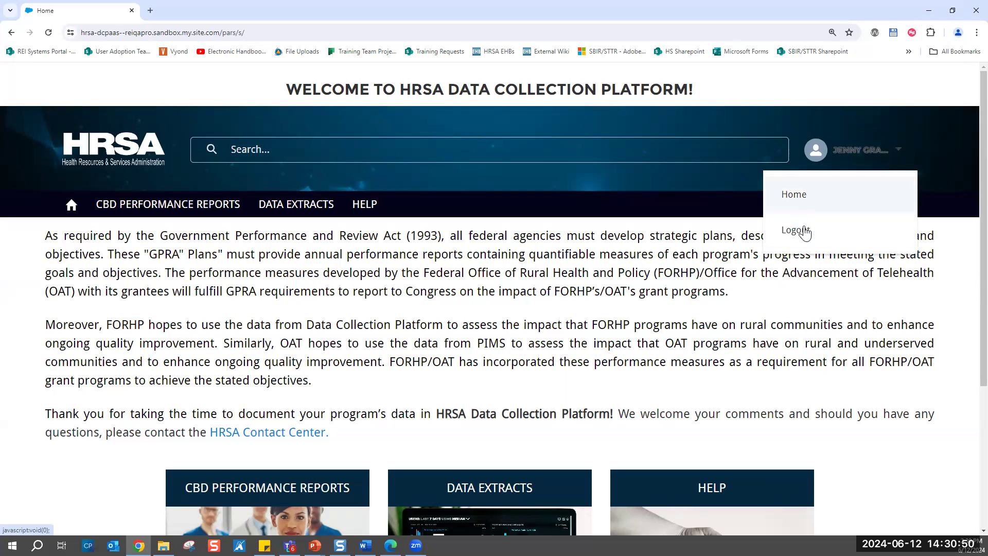
click(667, 231)
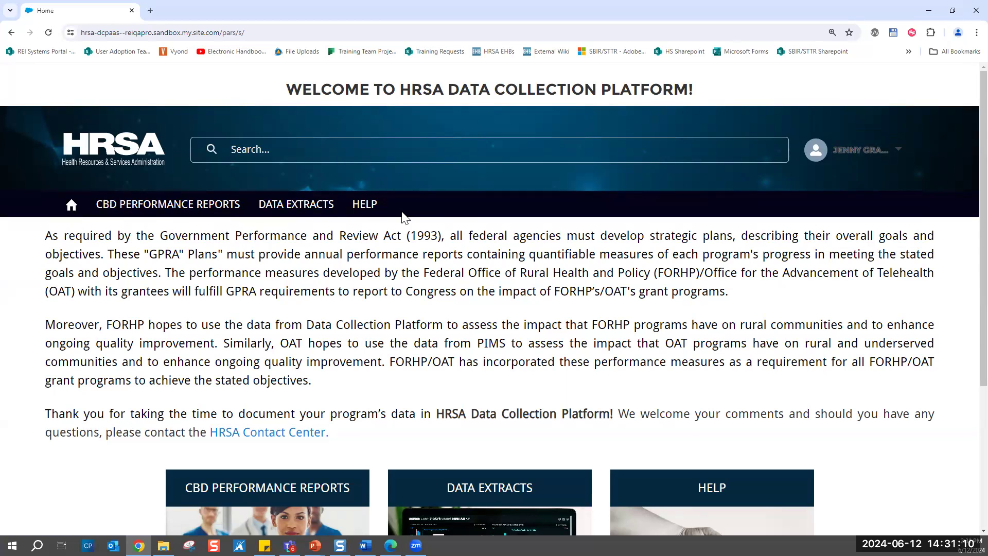
- Open the CBD Performance Reports and search the Recently Viewed list for "ndp"
scroll(405, 219, down, 2)
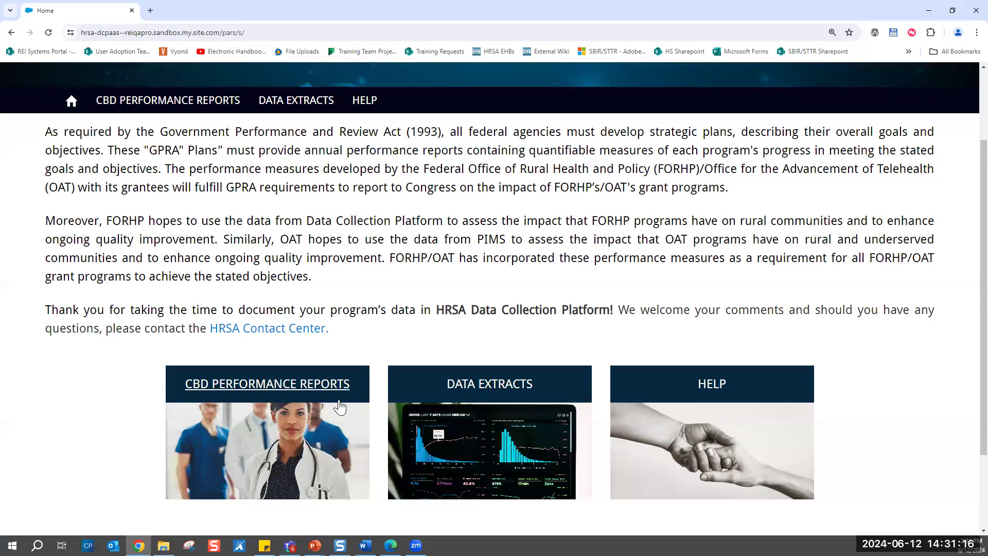
click(284, 385)
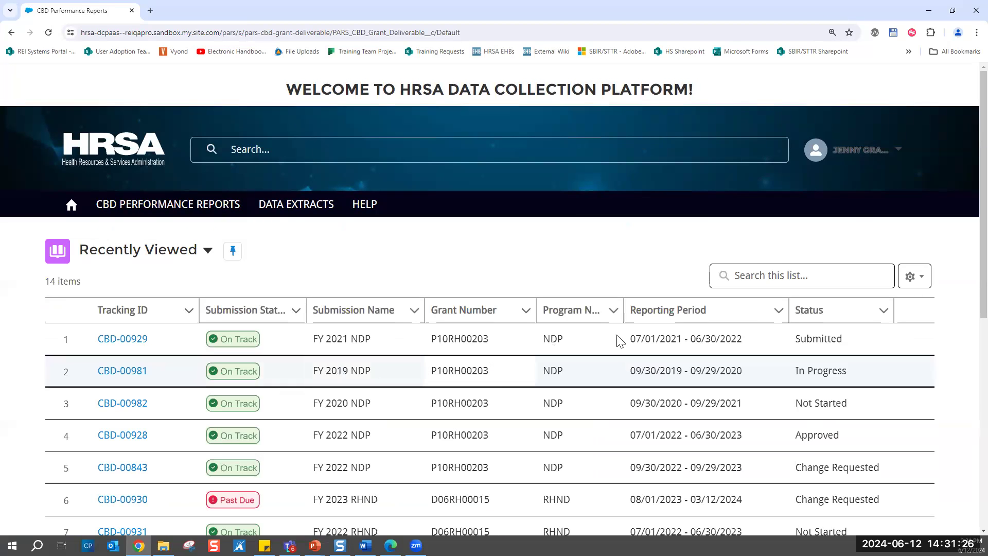
click(780, 274)
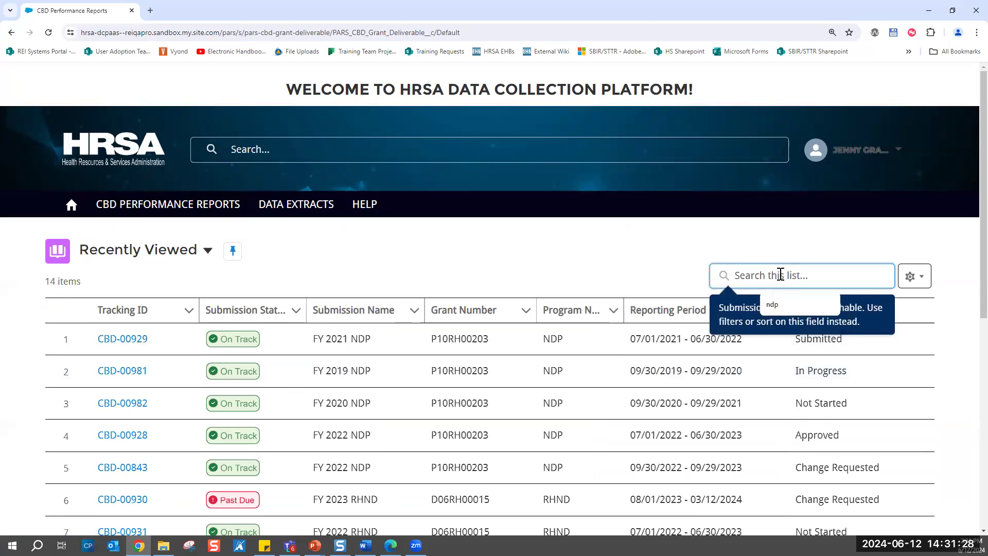
text(ndp)
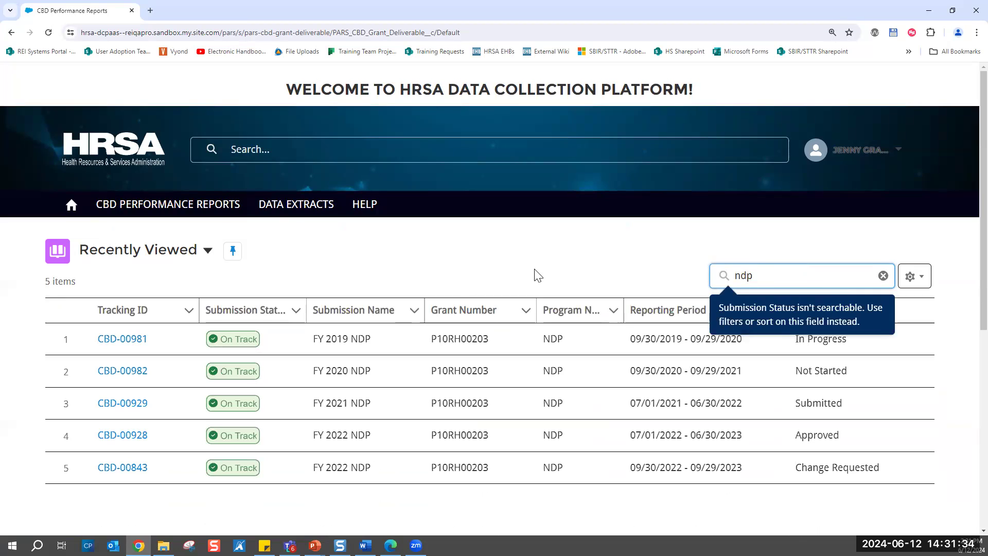
click(538, 274)
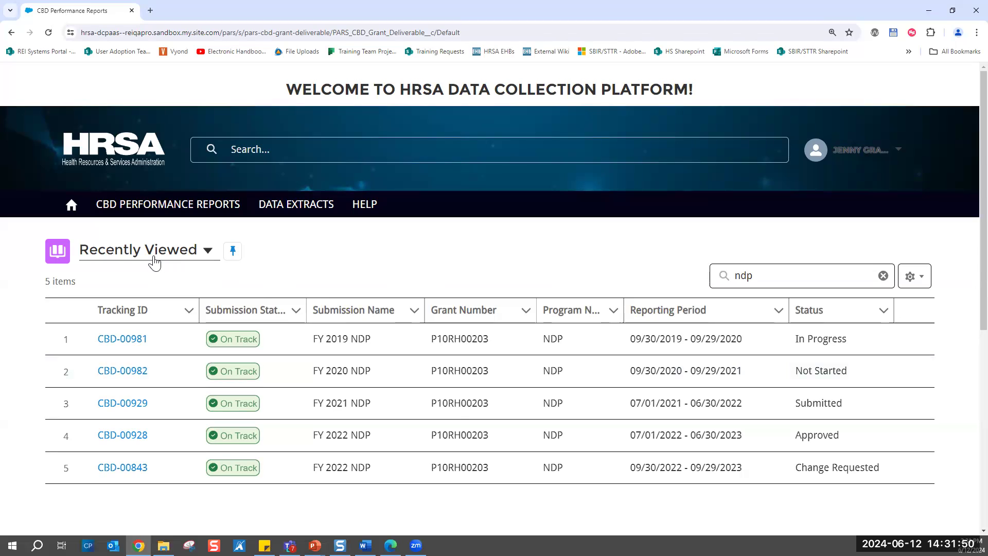
- Pin the In Progress Reports list view and reopen CBD Performance Reports from the homepage to check the default view
click(208, 251)
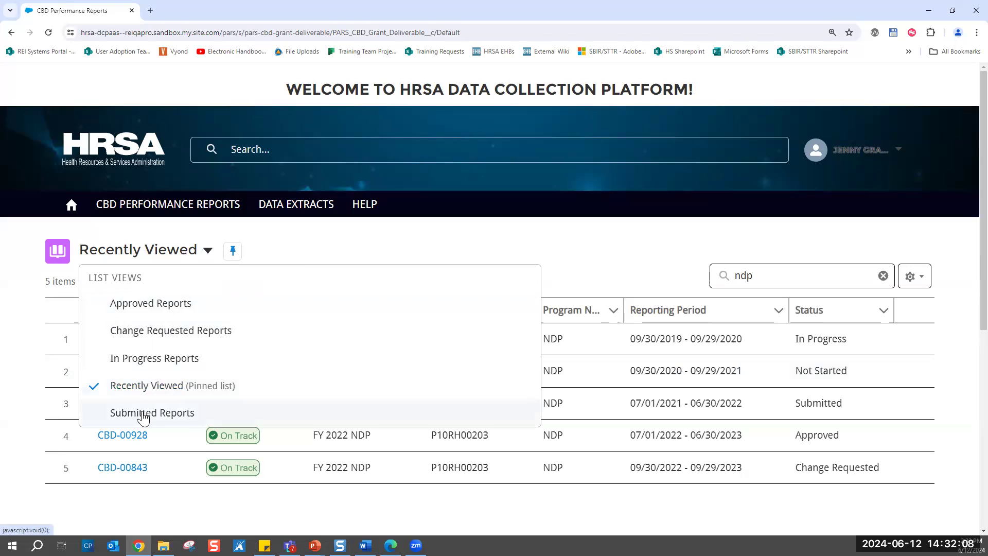
click(142, 360)
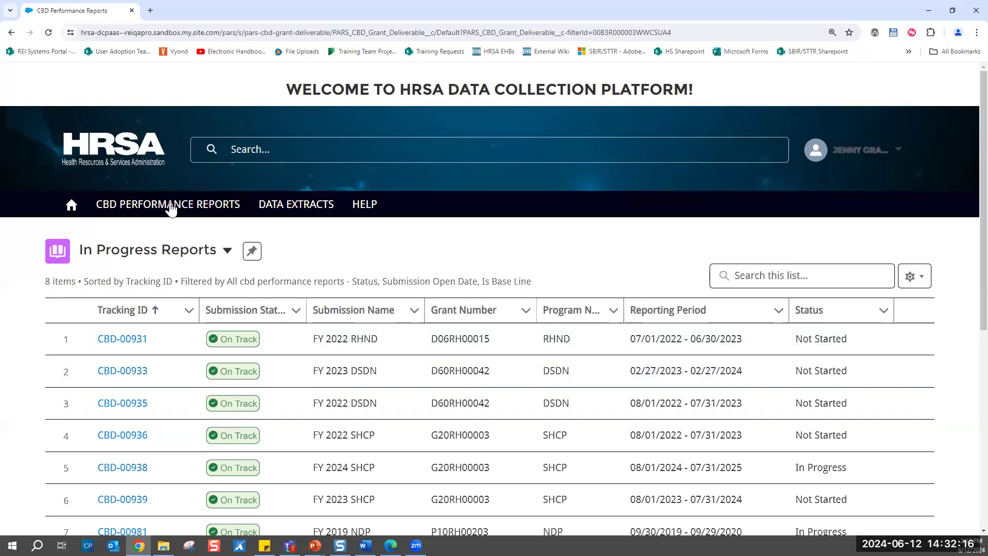
click(252, 252)
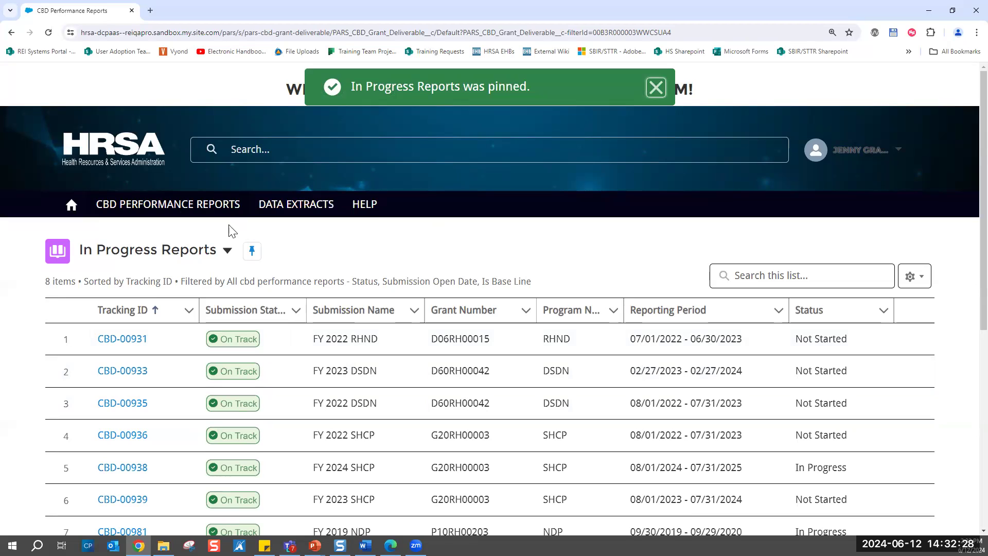
click(72, 205)
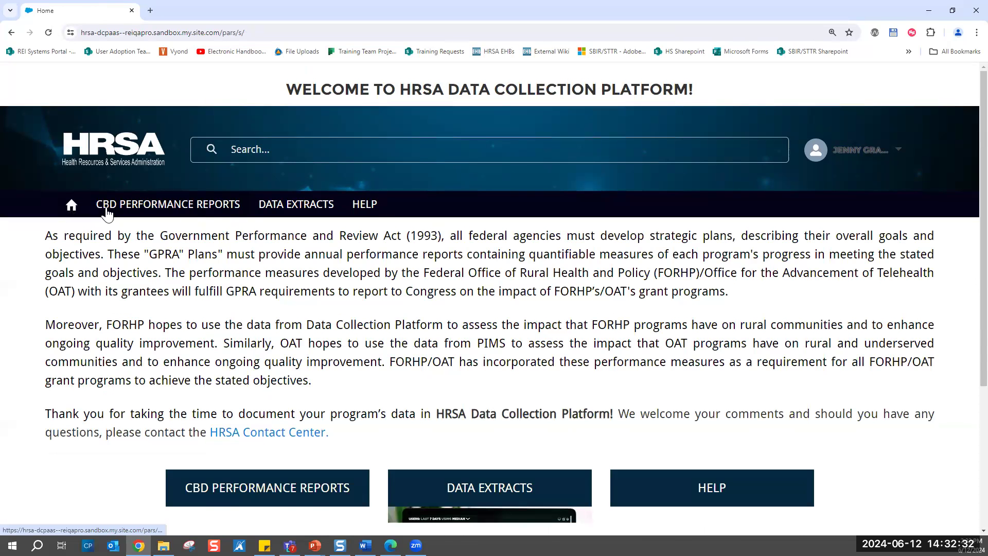
click(145, 210)
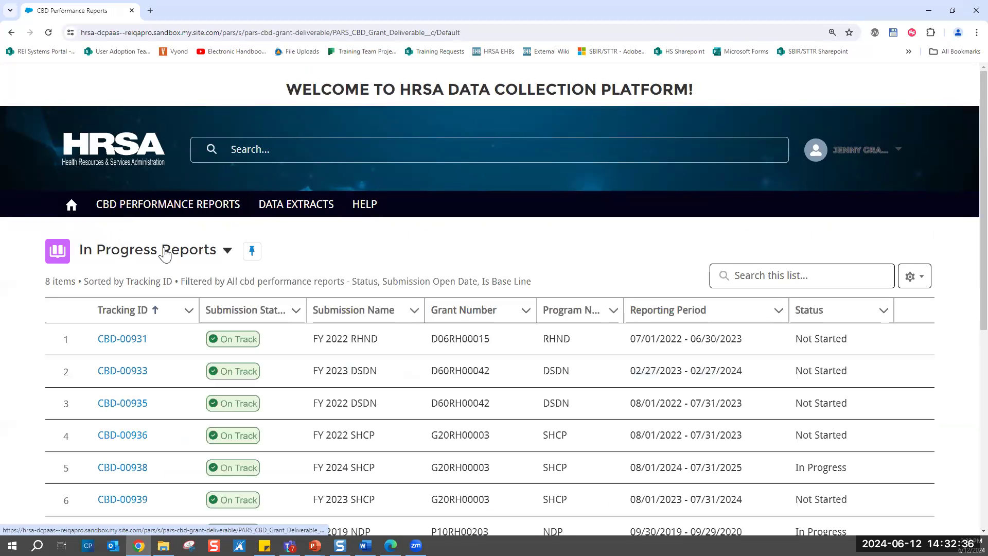
- Switch the performance reports back to the Recently Viewed list view and pin it as the default
click(227, 250)
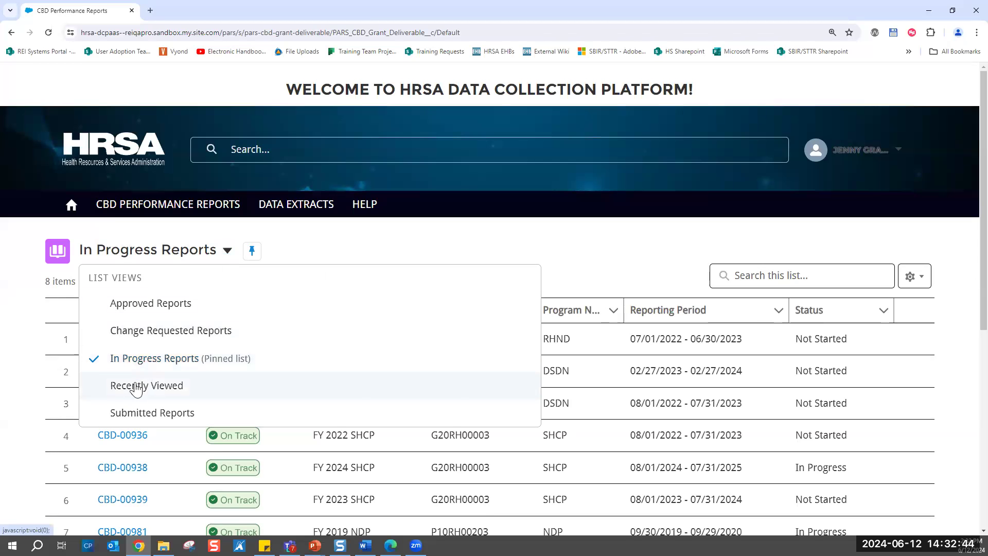
click(136, 386)
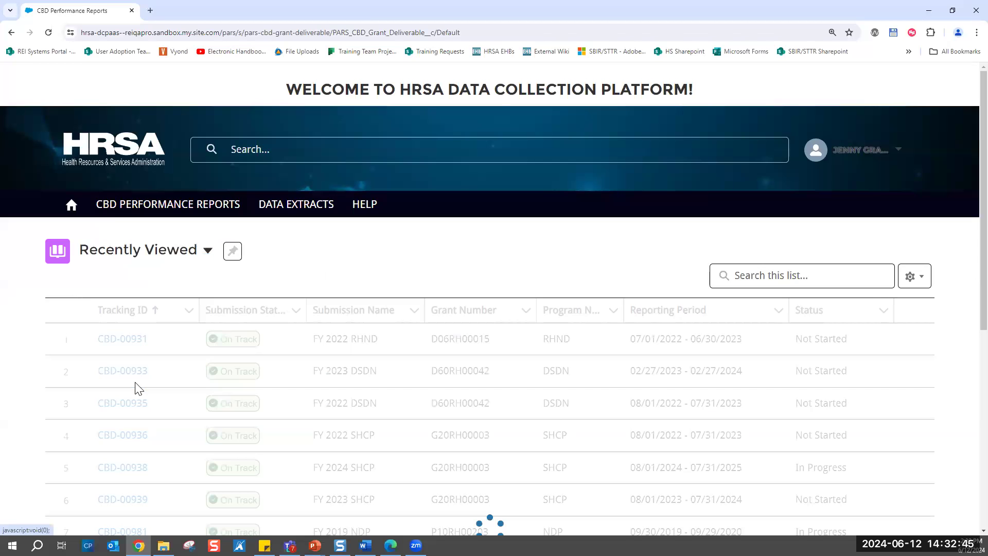
click(234, 252)
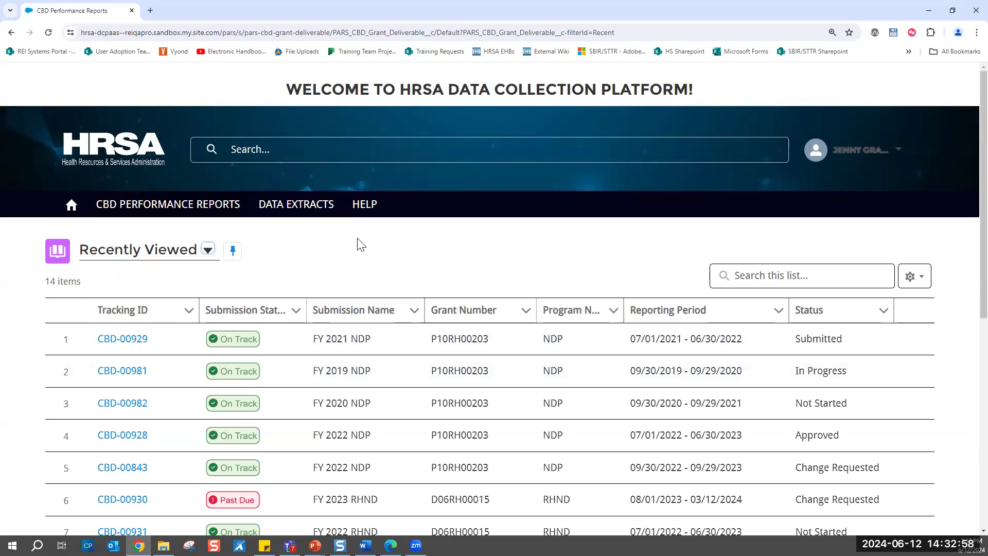
- Search the Recently Viewed list for "ndp", review the matching reports' submission status, and clear the search
click(756, 279)
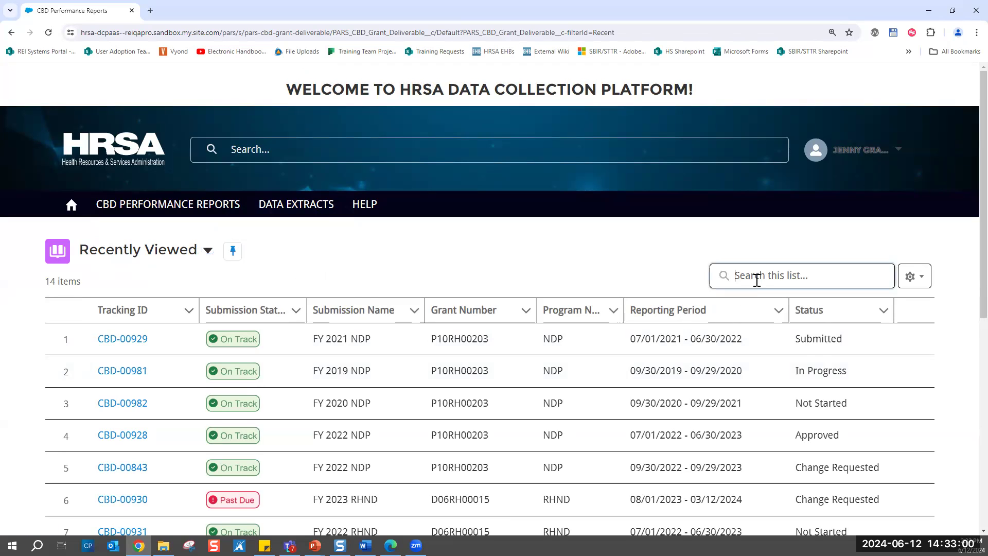
click(756, 280)
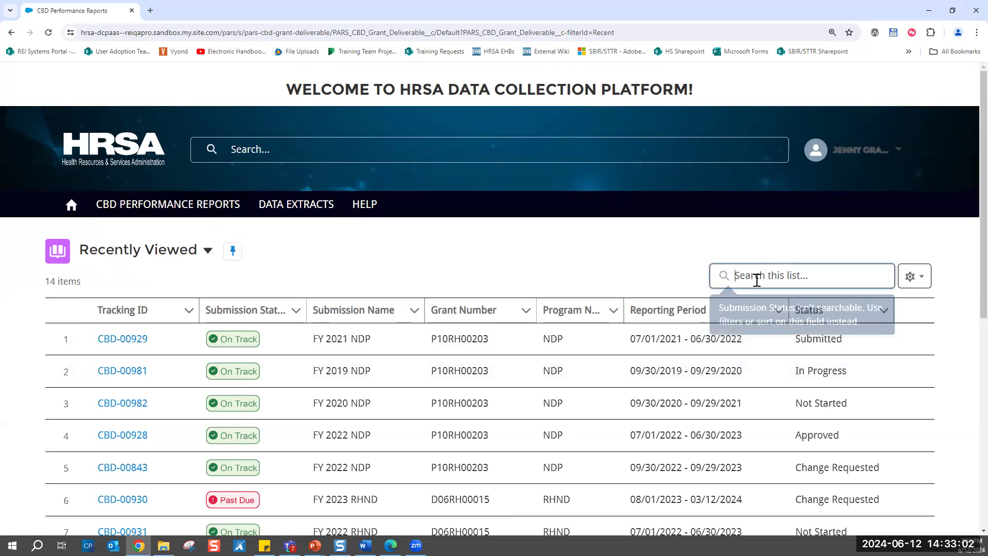
text(ndp)
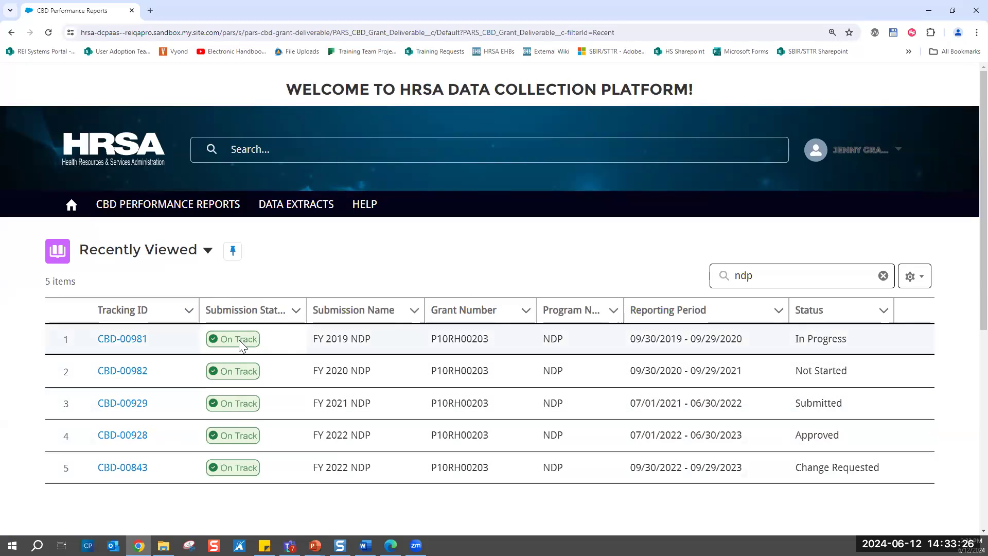
click(754, 283)
key(BackSpace)
key(BackSpace)
key(BackSpace)
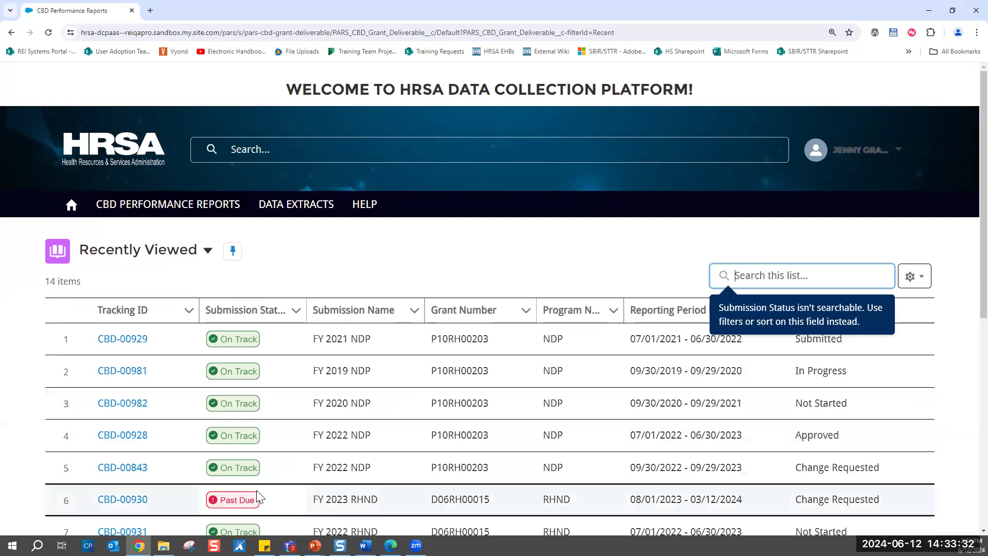
- Examine the full list's submission status, submission name, grant number and program name columns, including the past-due report
scroll(258, 500, down, 1)
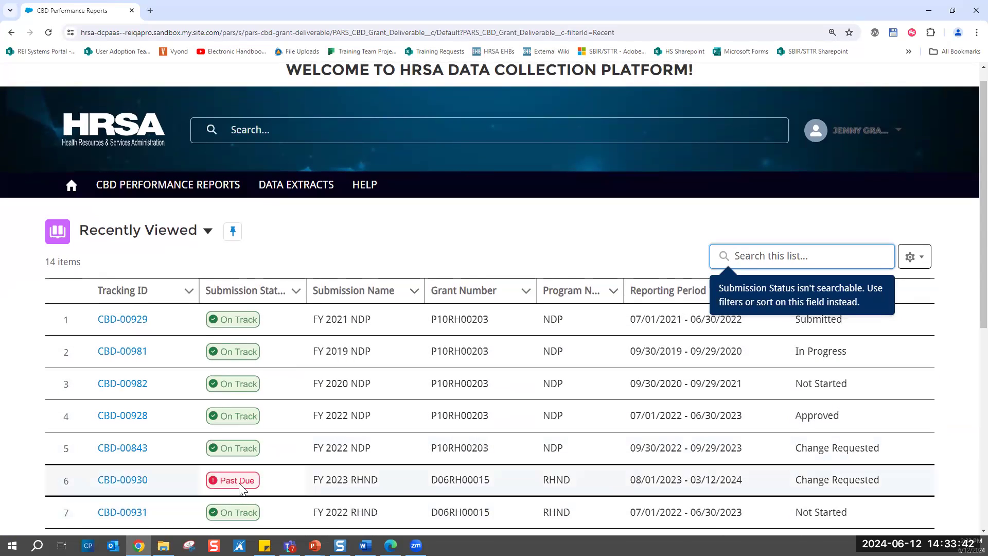
click(371, 292)
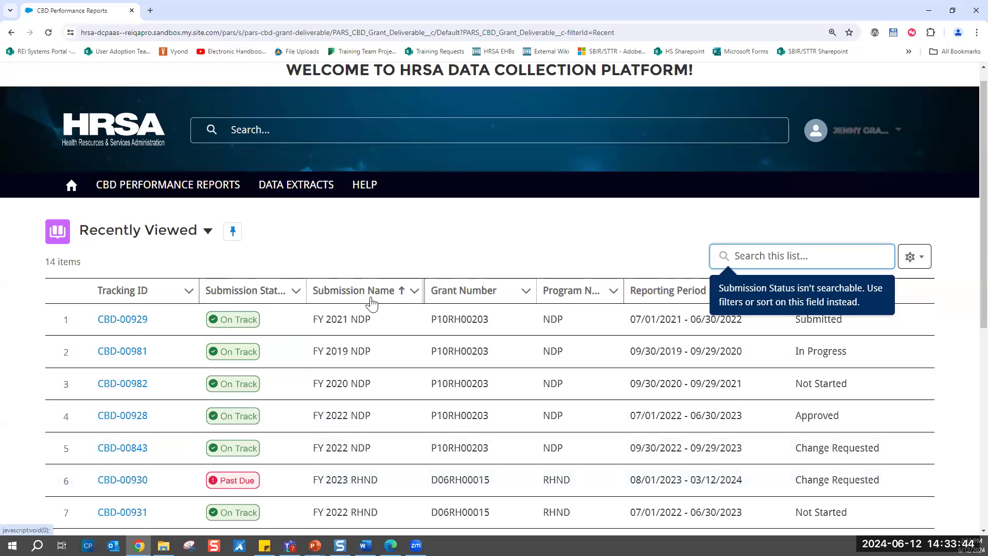
click(415, 249)
click(488, 298)
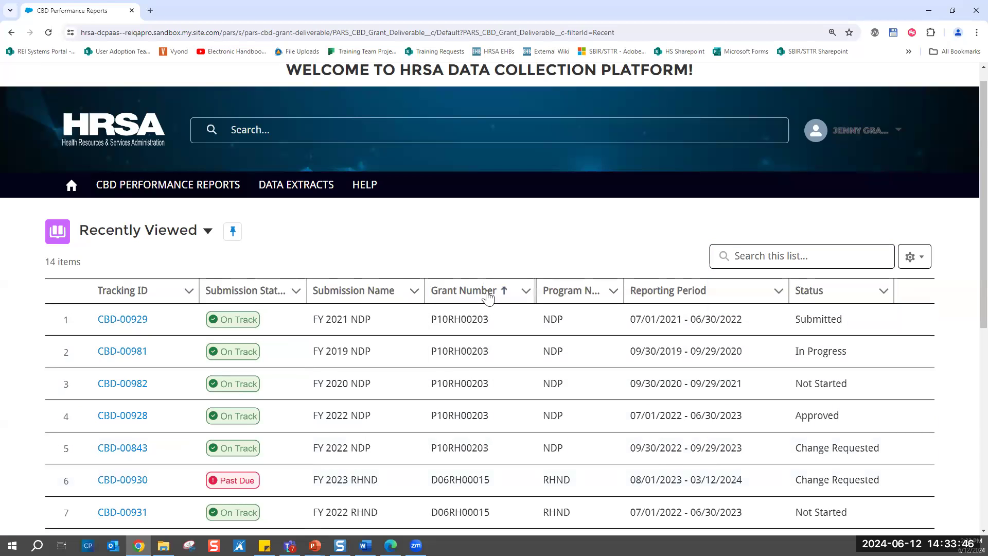
click(579, 295)
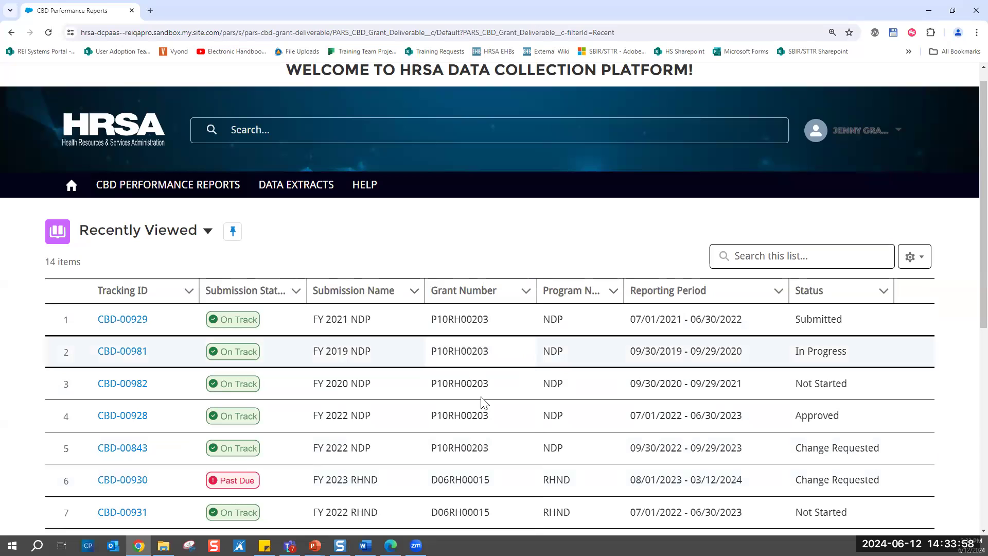
- Open the FY 2020 NDP performance report CBD-00982 and look over its Grantee Data Entry forms
click(124, 389)
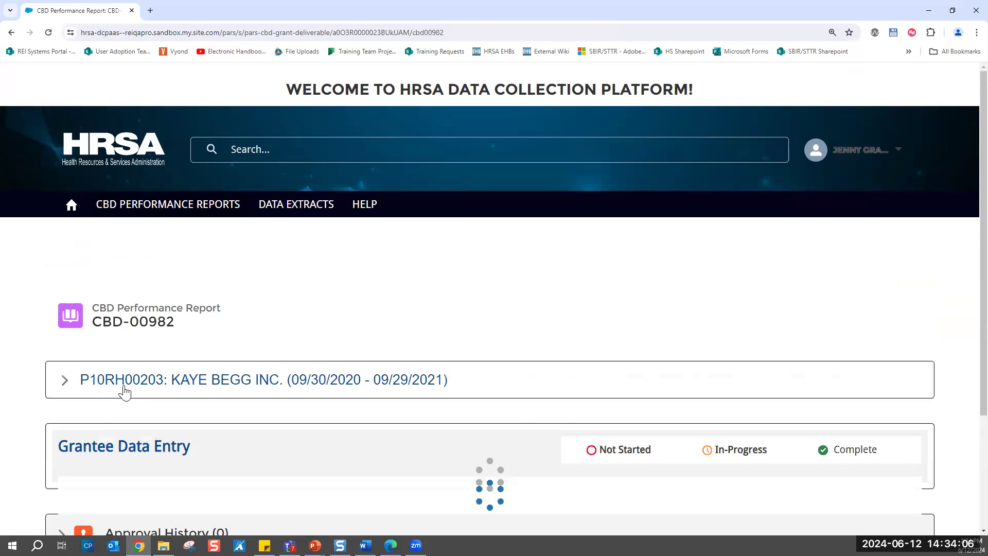
scroll(469, 309, down, 4)
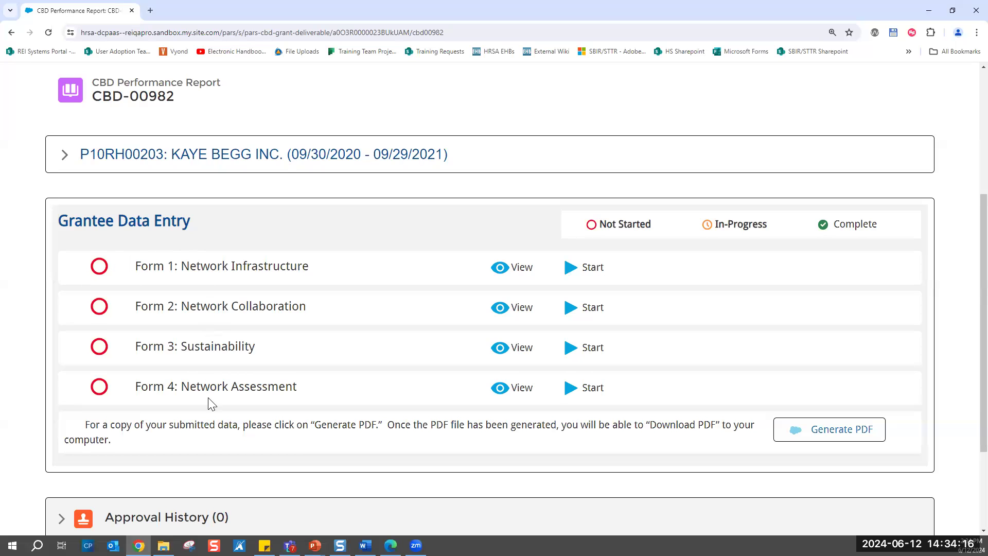
scroll(211, 404, up, 1)
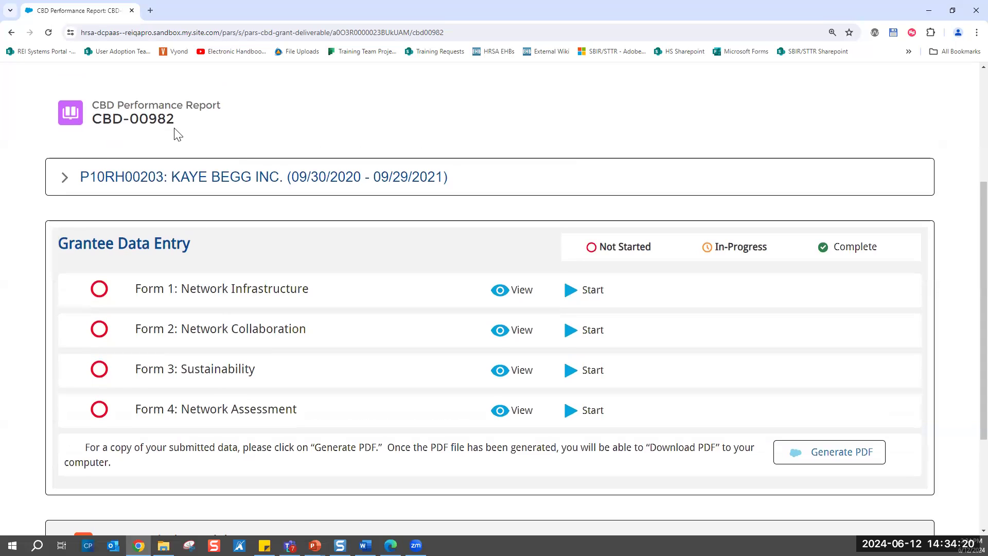
- Expand and collapse the grant details of report CBD-00982, and look over its data entry forms and approval history section
click(65, 181)
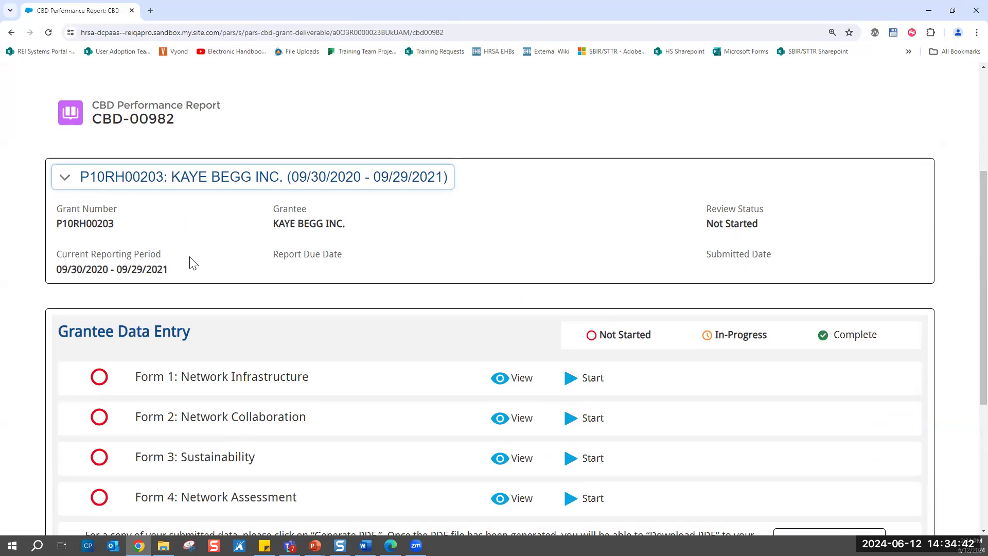
click(65, 177)
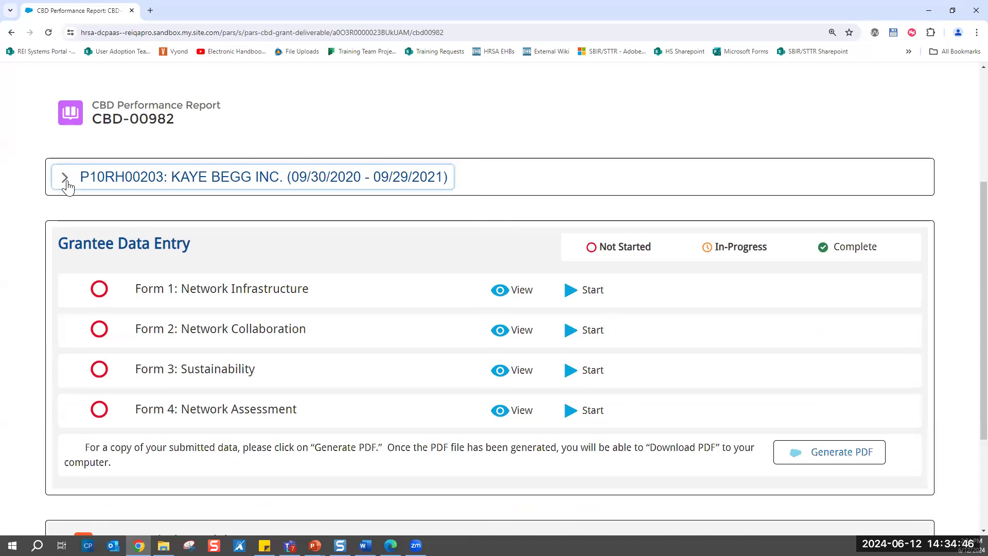
scroll(134, 215, down, 1)
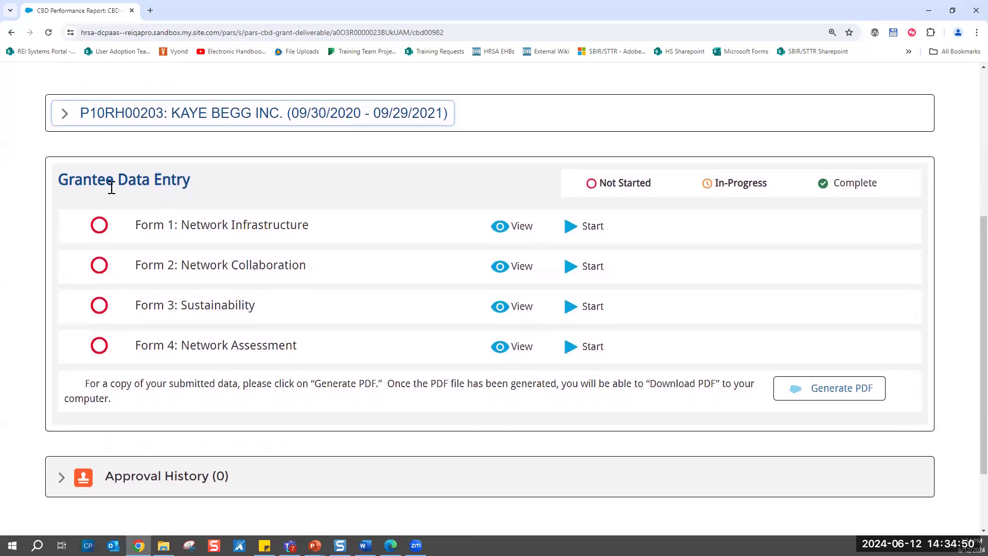
scroll(203, 368, down, 1)
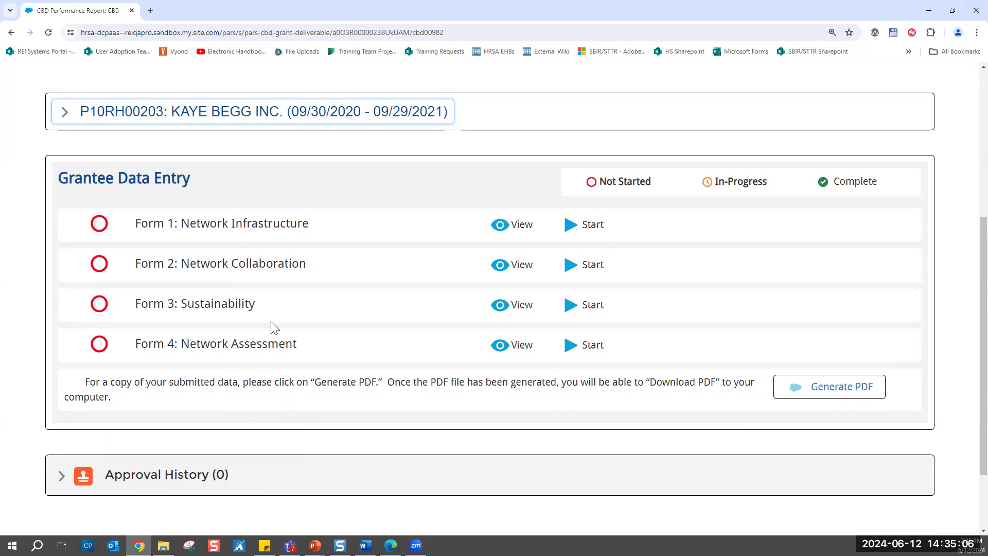
- Return to the CBD performance reports list, open the FY 2019 NDP report CBD-00981, and look over its forms' completion status
scroll(274, 327, up, 4)
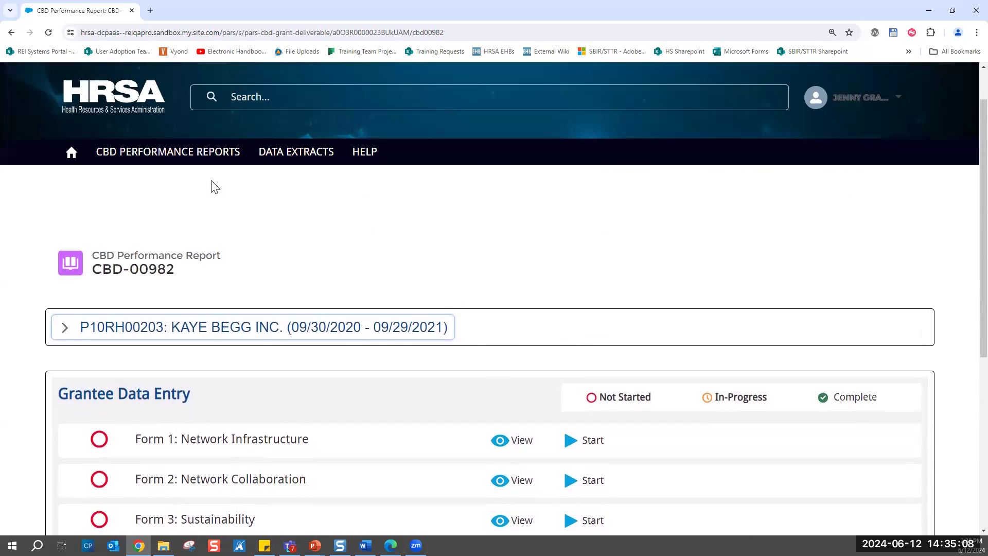
click(186, 152)
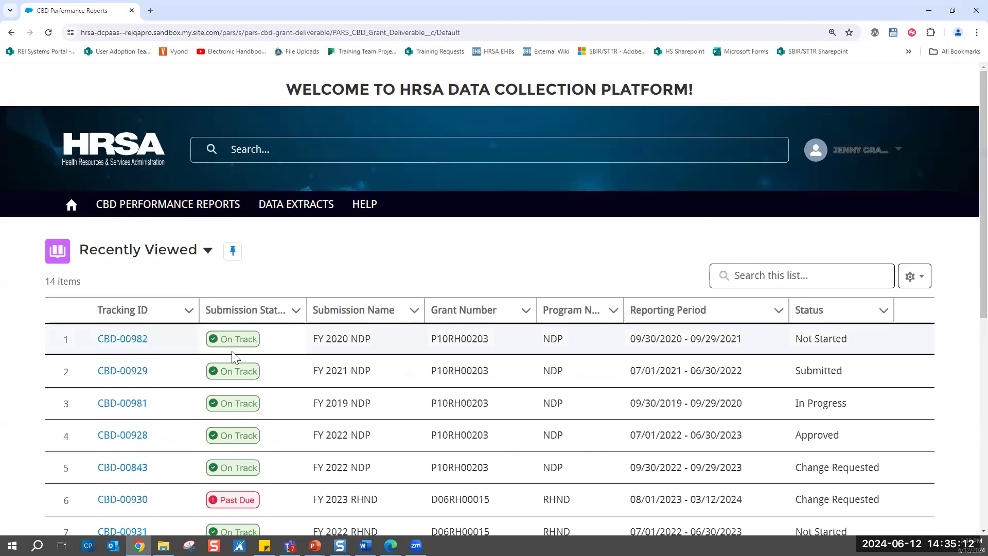
click(125, 405)
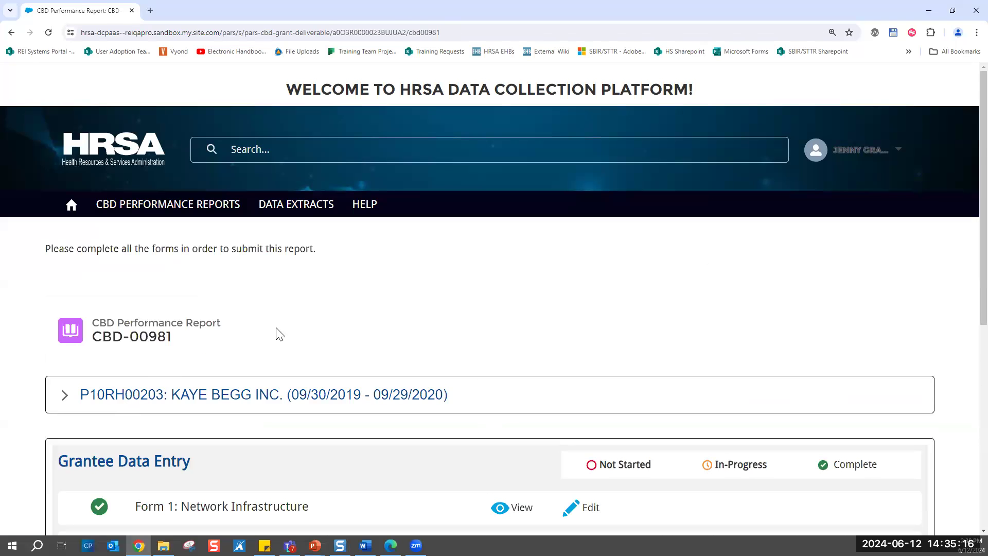
scroll(432, 334, down, 3)
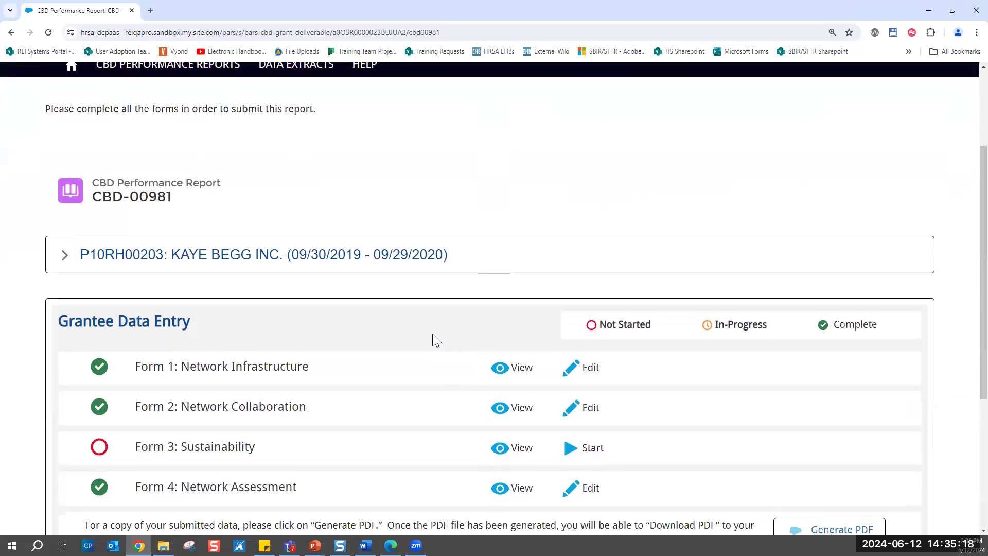
scroll(433, 334, down, 3)
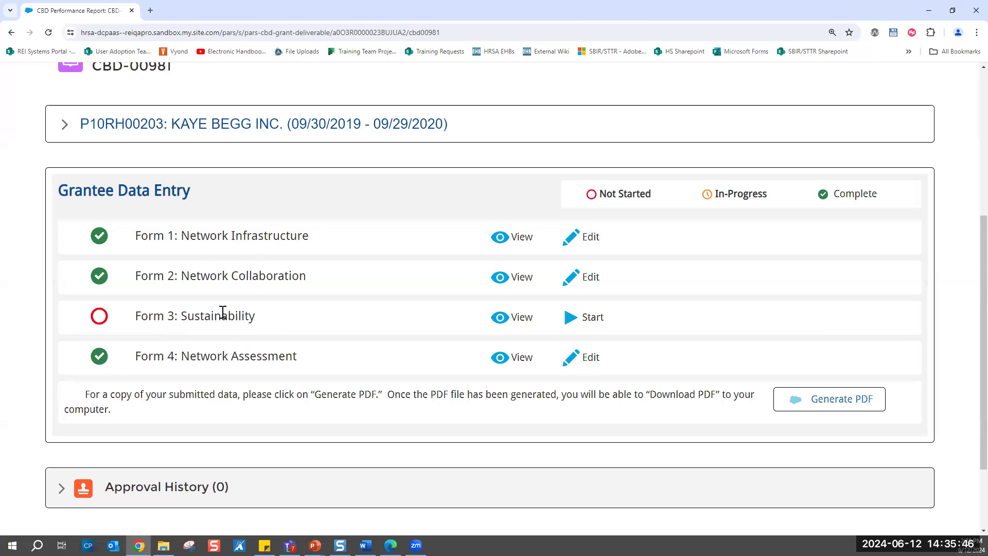
- Start Form 3: Sustainability of the report and look over its required Funding Revenue fields
click(595, 322)
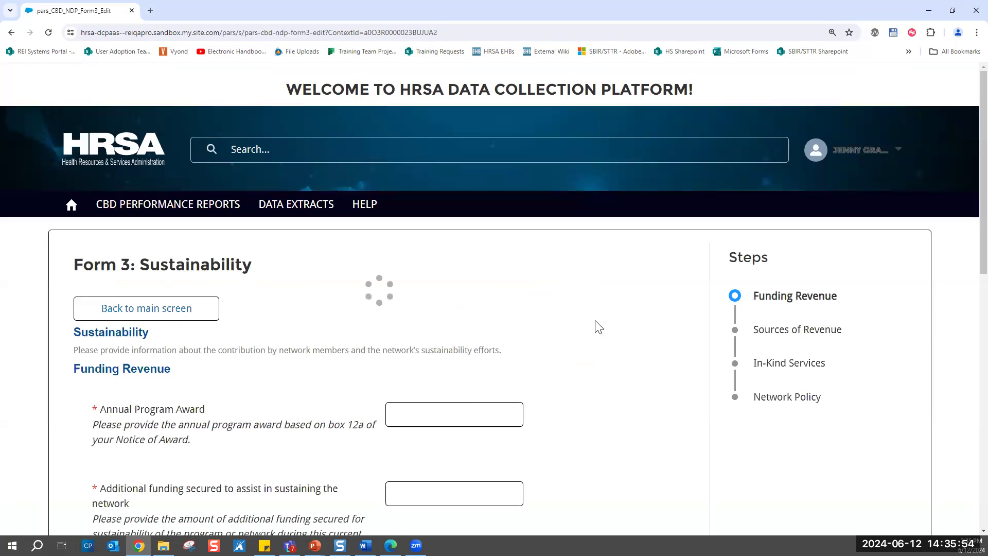
scroll(598, 327, down, 2)
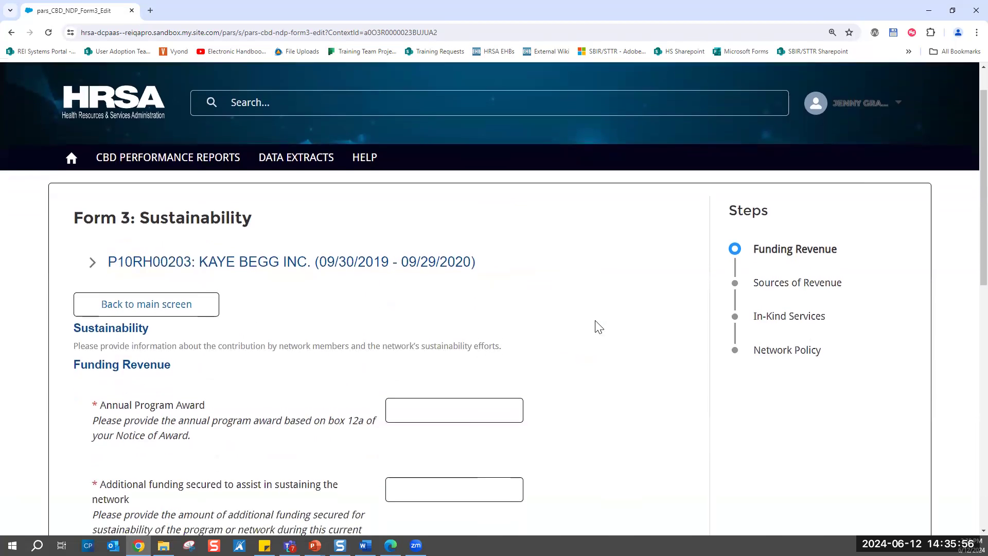
scroll(598, 326, down, 1)
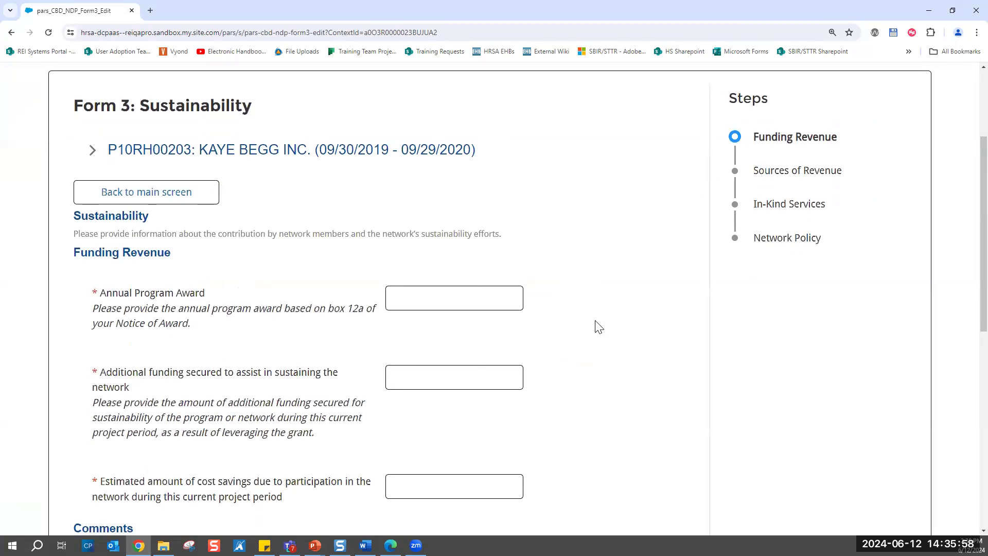
scroll(597, 326, down, 1)
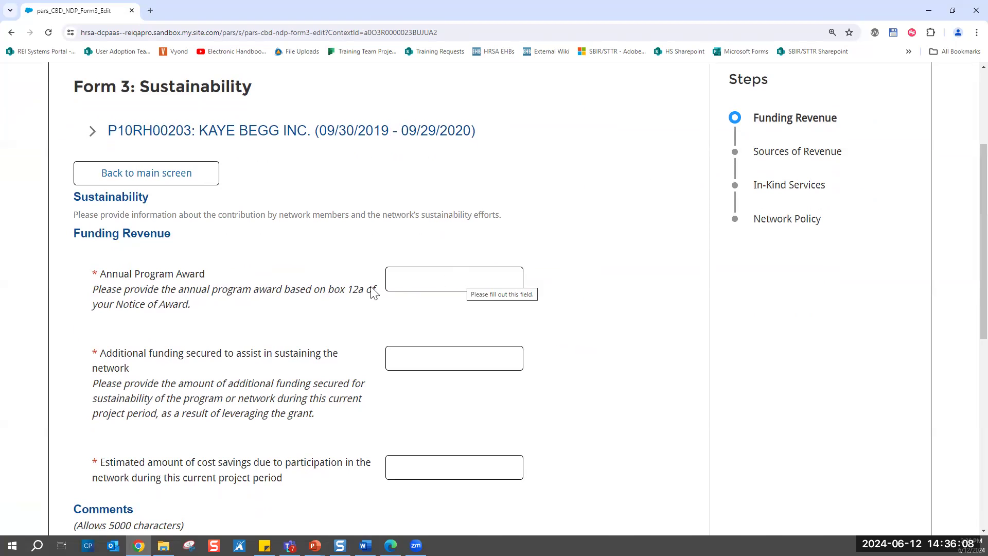
- Review the grant details in Form 3's header, and look through the Funding Revenue page's comments and file attachments sections
scroll(280, 256, up, 2)
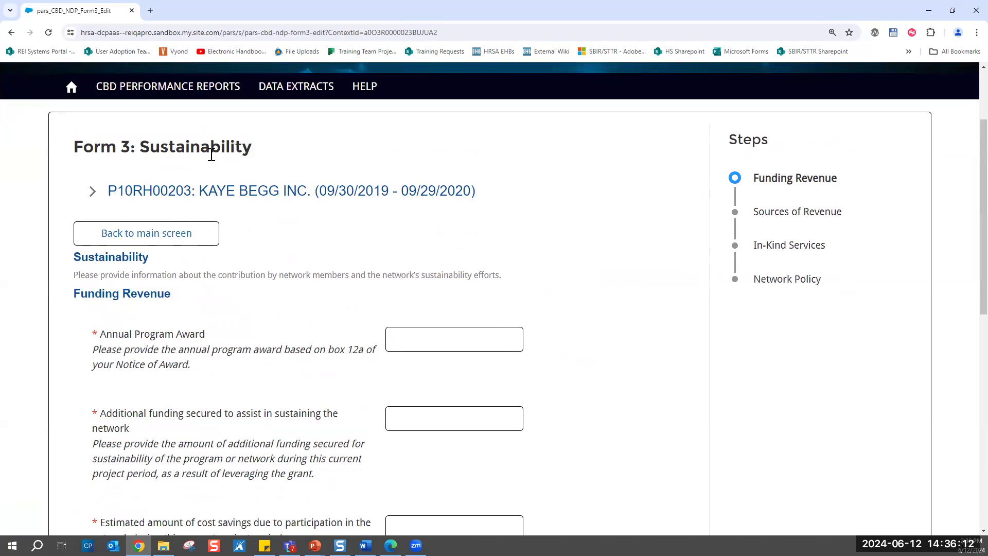
click(94, 192)
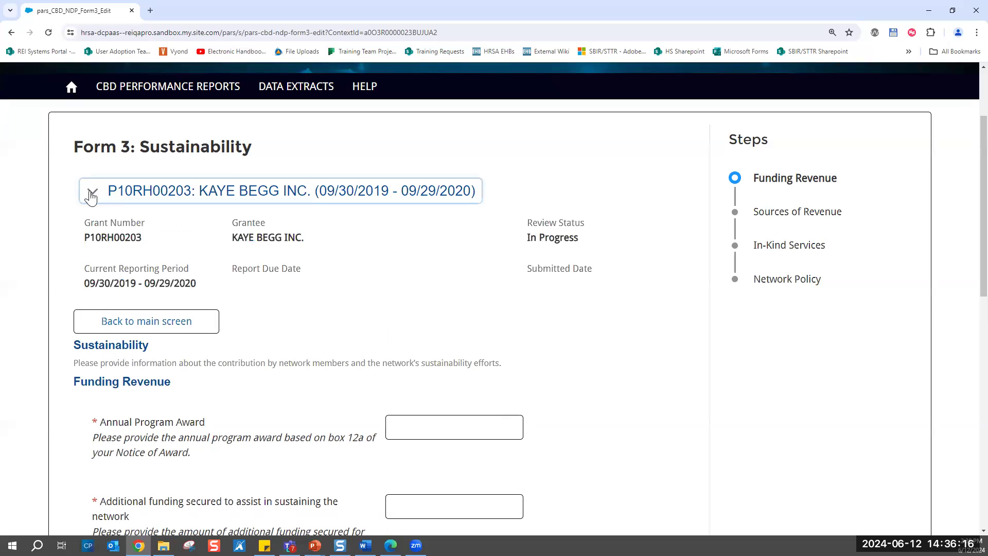
click(92, 194)
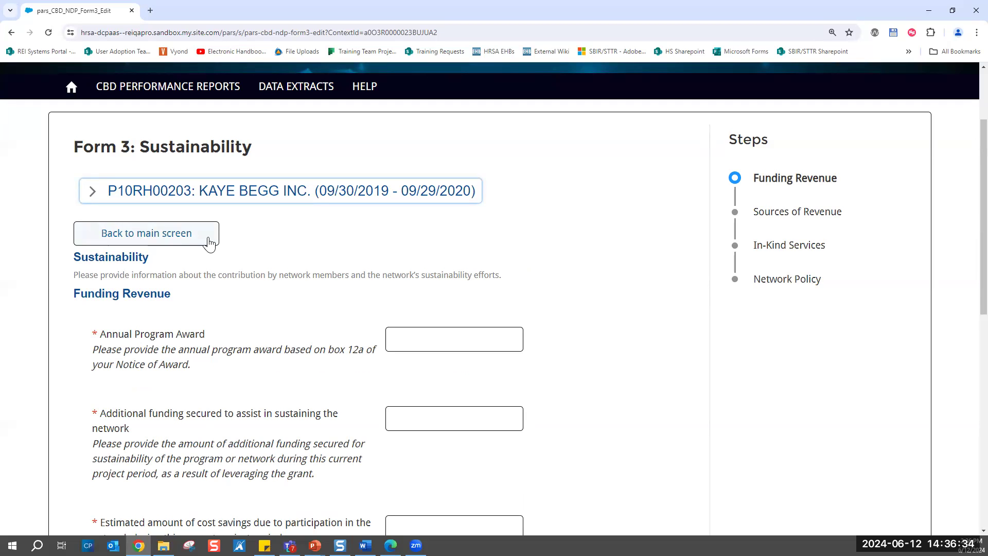
scroll(526, 437, down, 10)
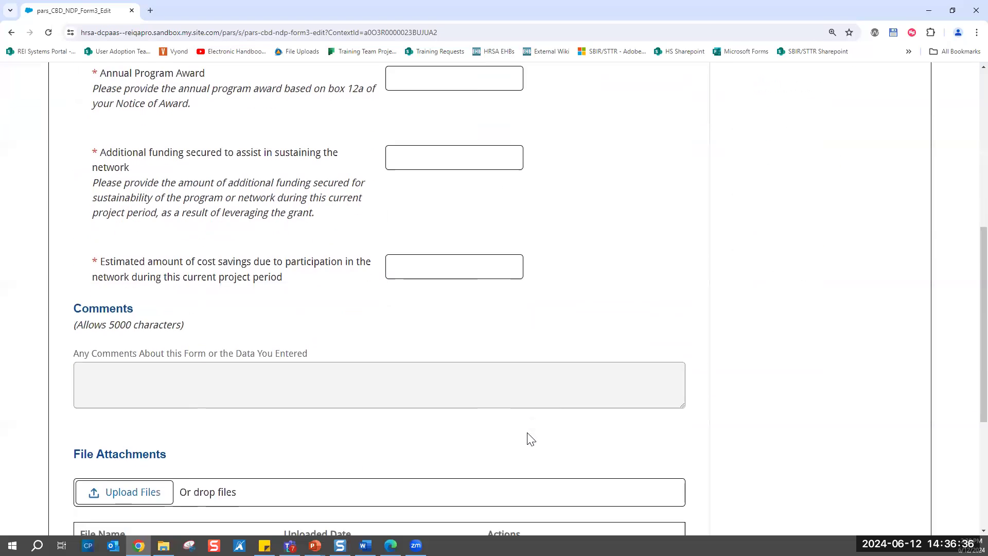
scroll(531, 439, down, 1)
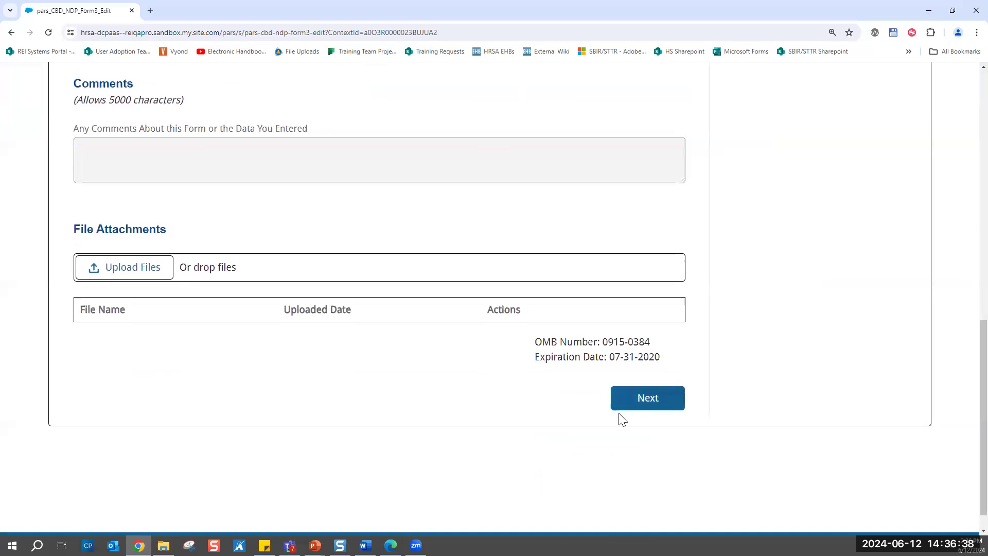
scroll(485, 400, up, 7)
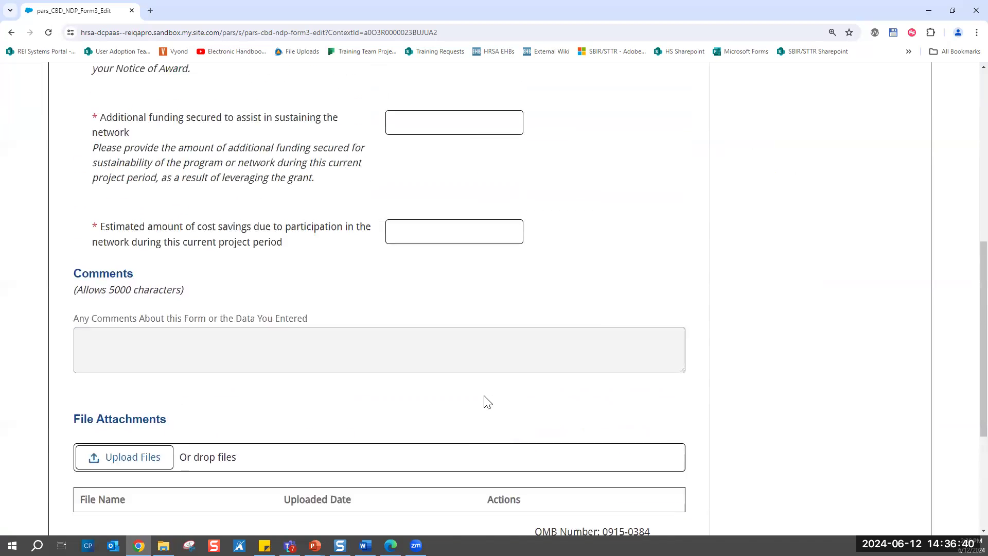
scroll(485, 401, up, 1)
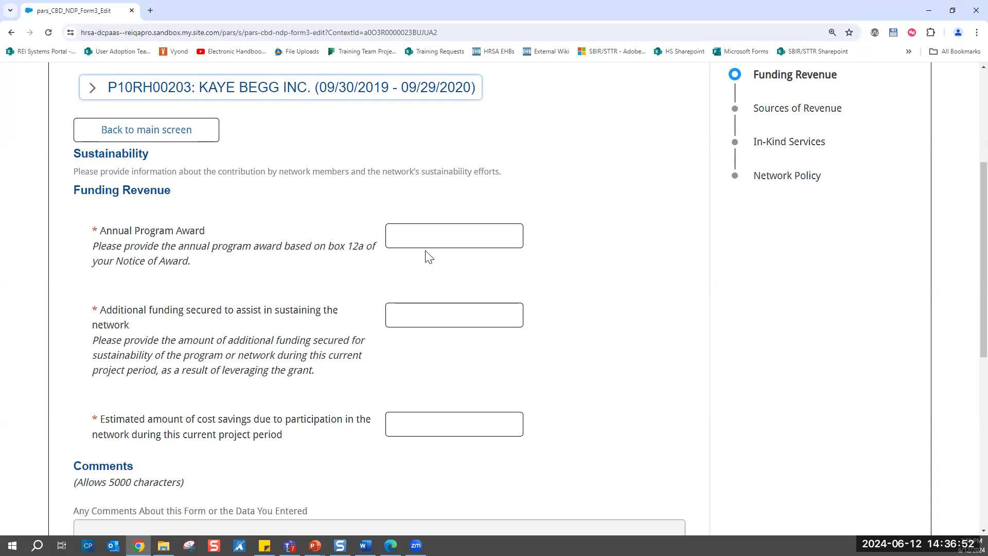
- Set both the Annual Program Award and the additional funding secured to sustain the network to 10
click(448, 238)
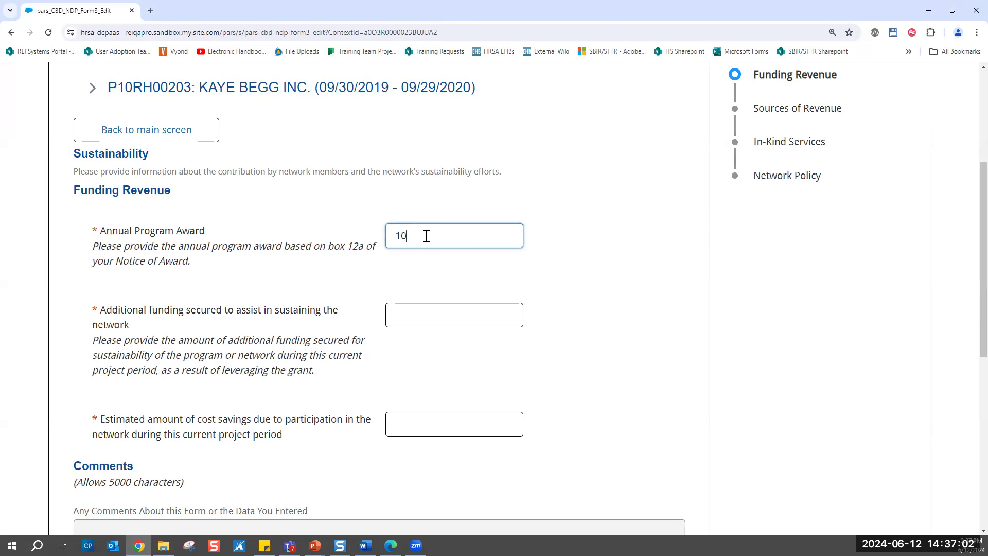
click(412, 316)
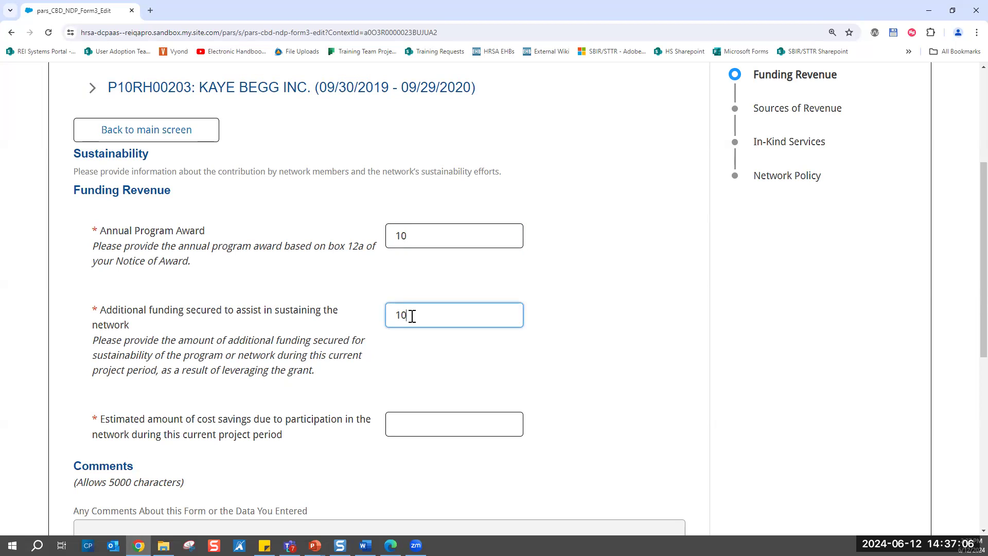
- Test the estimated cost savings field by leaving it blank and entering 10.1, and correct the amount to 10
scroll(412, 316, down, 1)
click(407, 349)
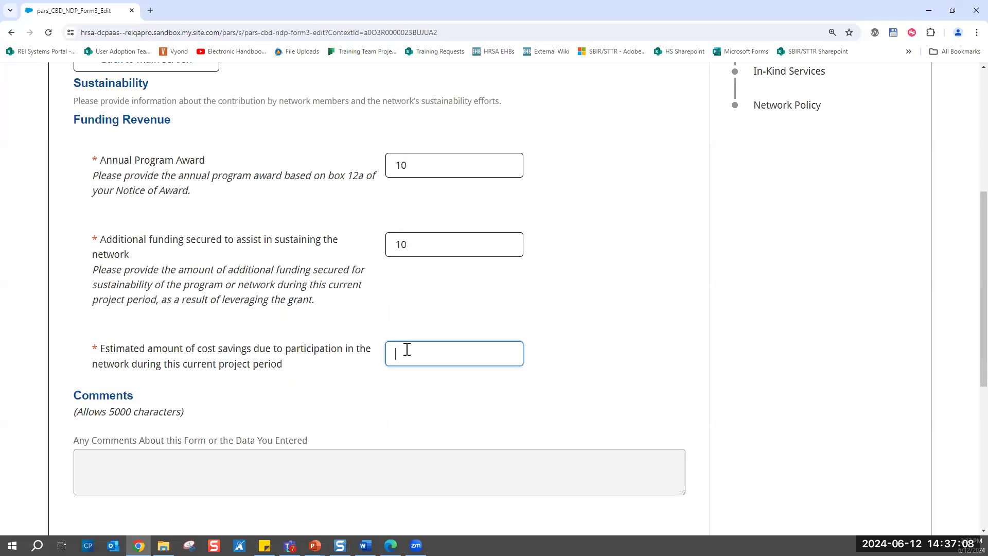
click(624, 332)
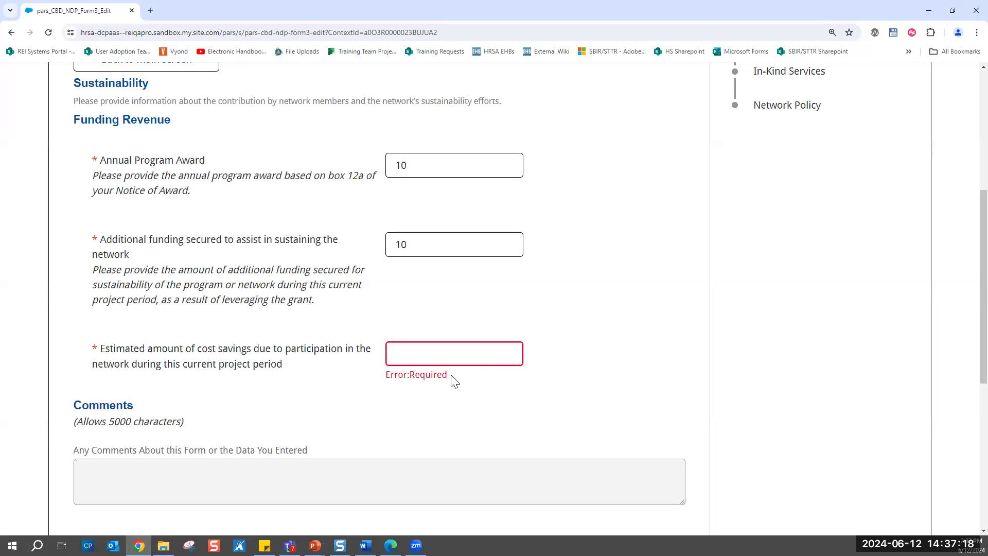
click(427, 352)
text(10)
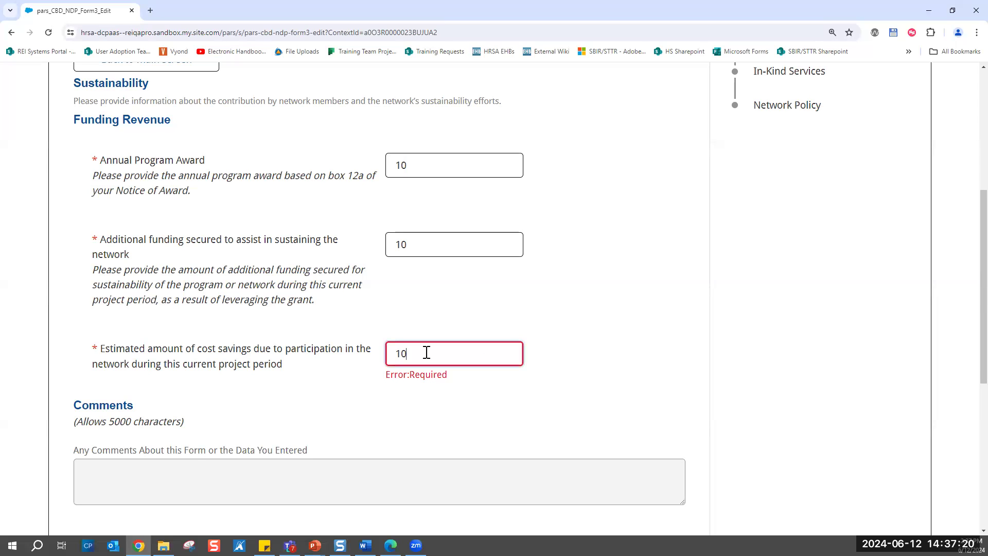
text(.1)
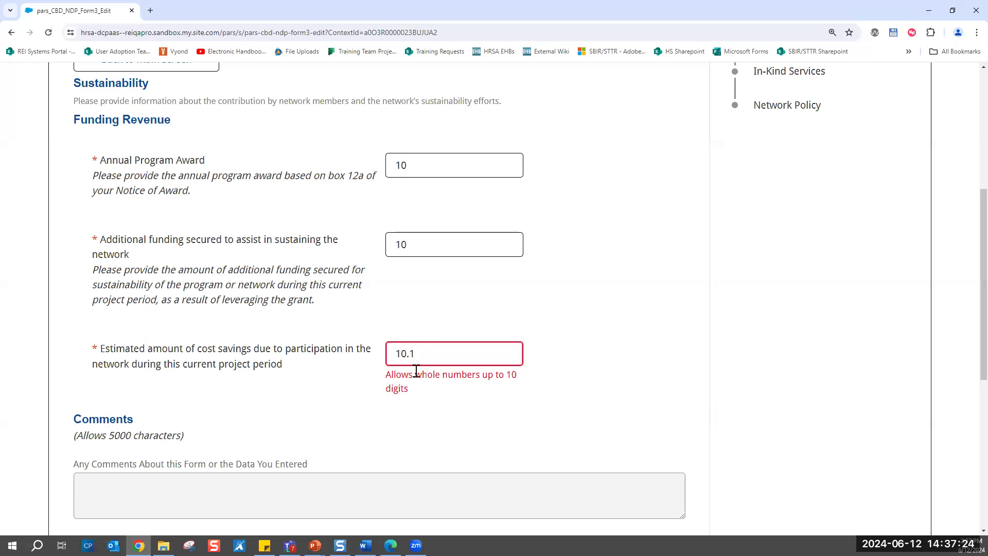
click(422, 354)
key(BackSpace)
click(609, 404)
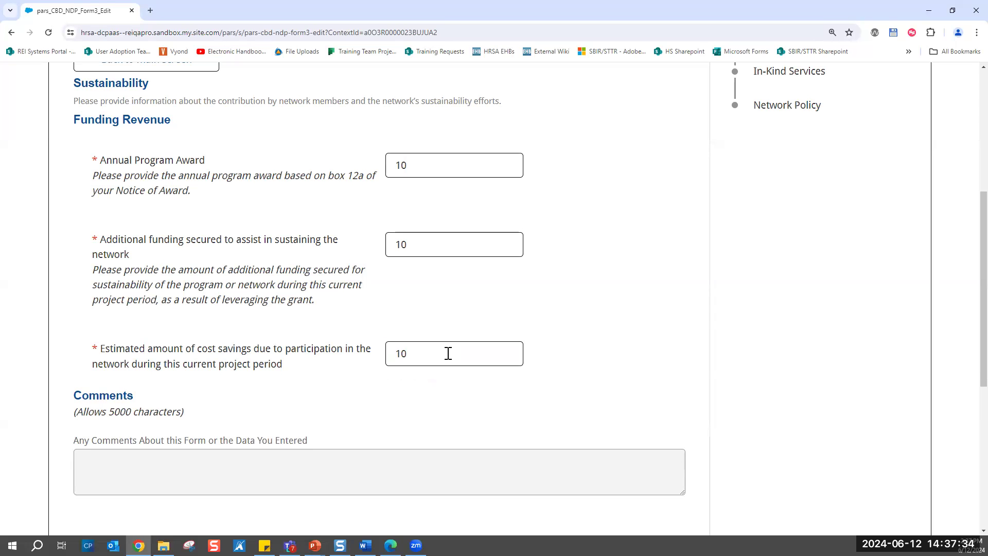
- Enter "Test comment" as the comment about the form's data
scroll(448, 353, down, 3)
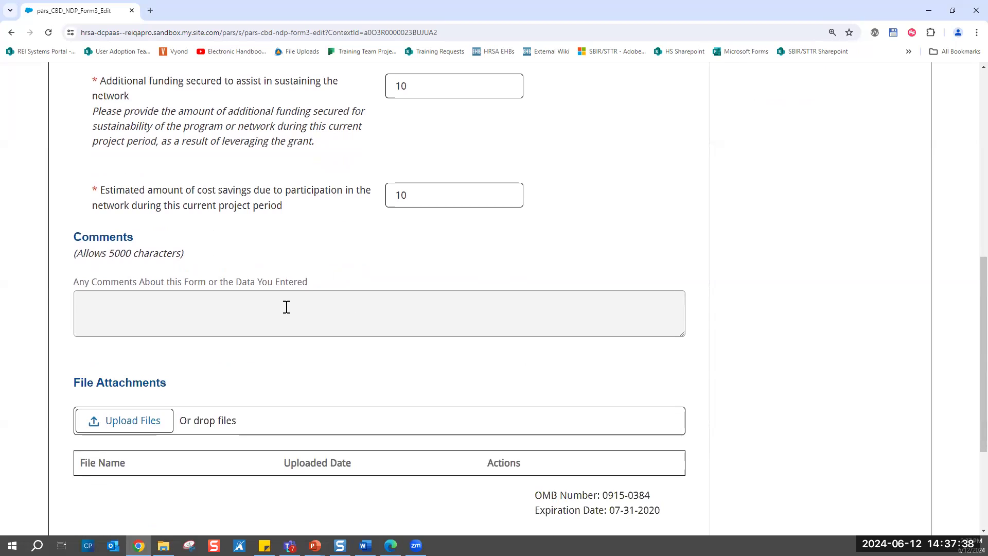
click(94, 304)
text(Test comment)
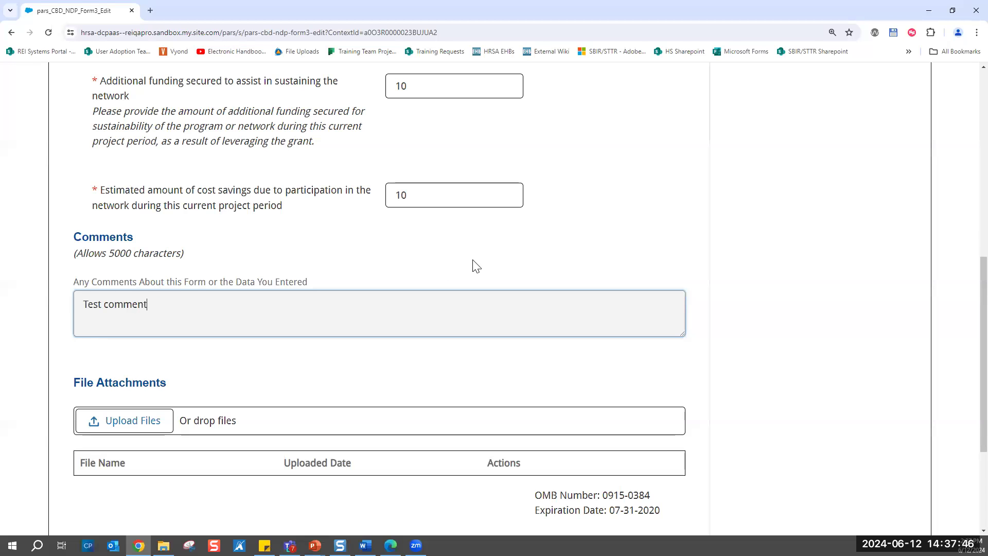
- Finish the Funding Revenue page and advance Form 3 to Sources of Revenue
scroll(476, 266, down, 2)
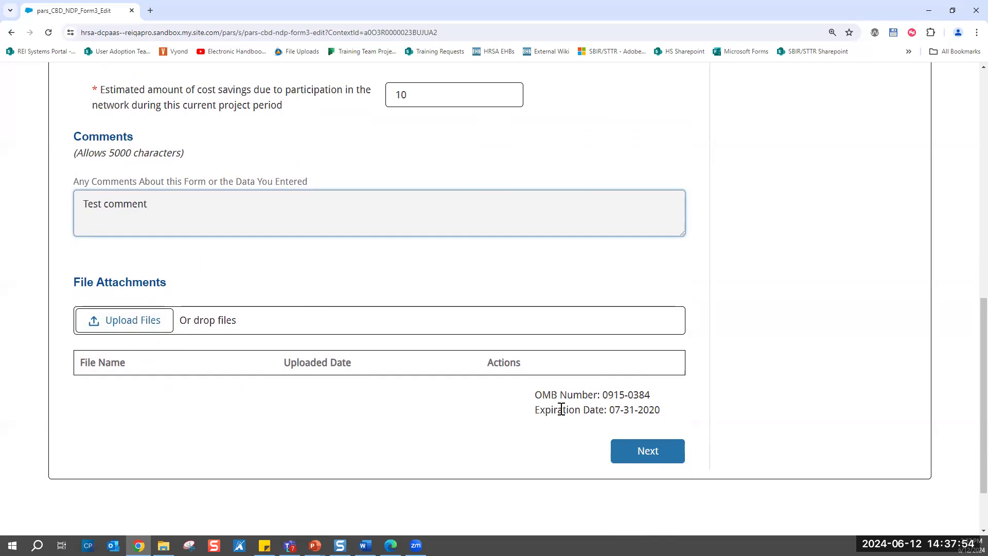
click(647, 462)
scroll(427, 276, up, 8)
scroll(430, 273, down, 5)
scroll(430, 274, down, 4)
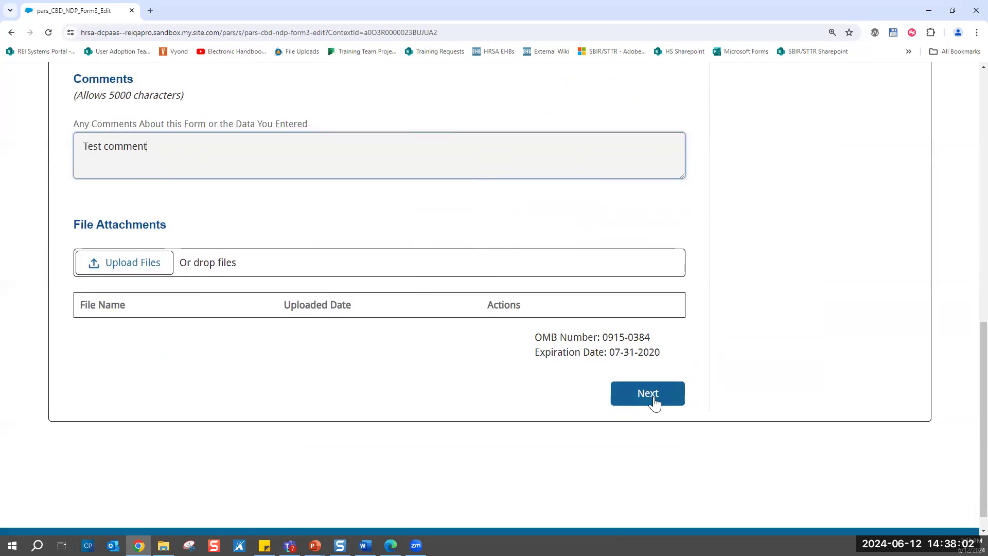
click(648, 394)
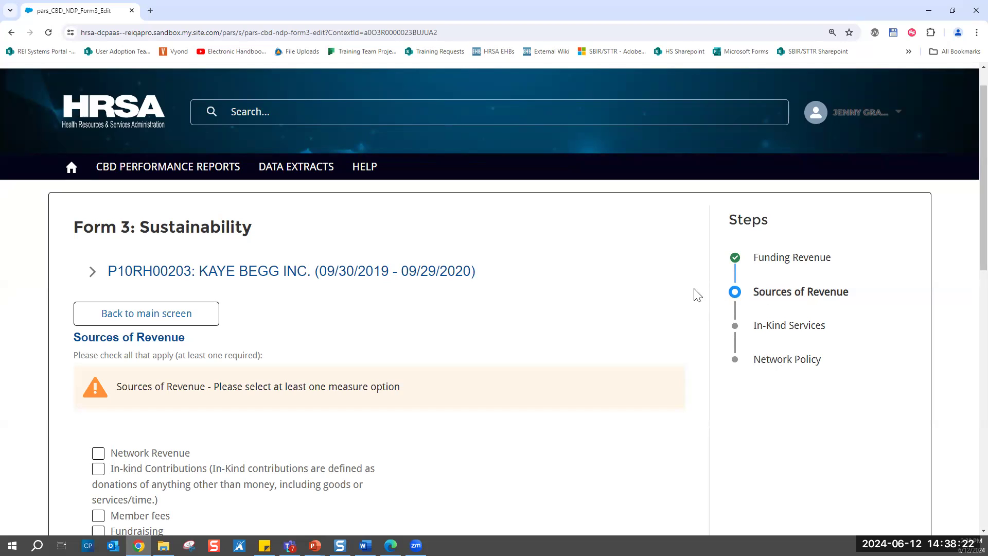
- Select Network Revenue, Member fees and Other - Value as the sources of revenue
scroll(623, 293, down, 2)
scroll(624, 292, down, 3)
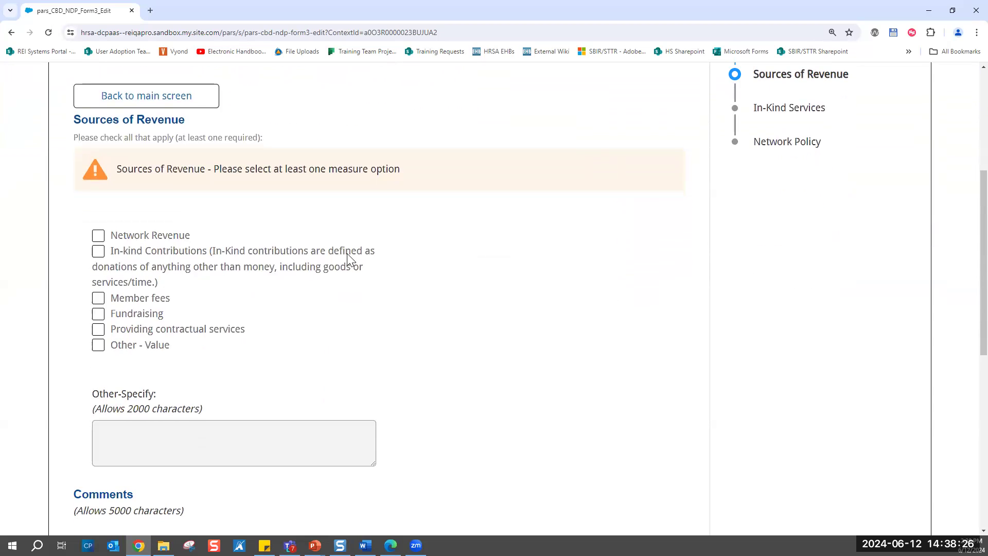
click(99, 237)
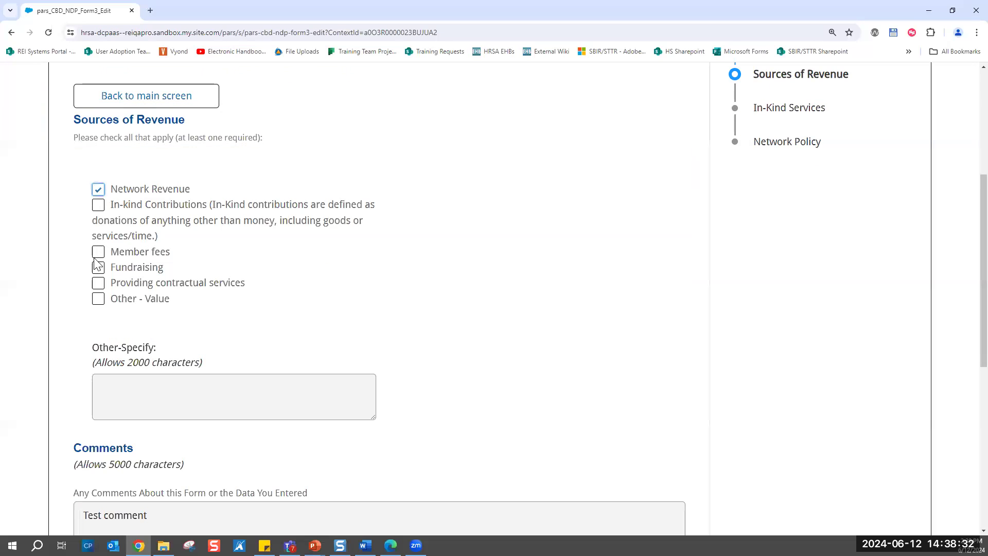
click(98, 253)
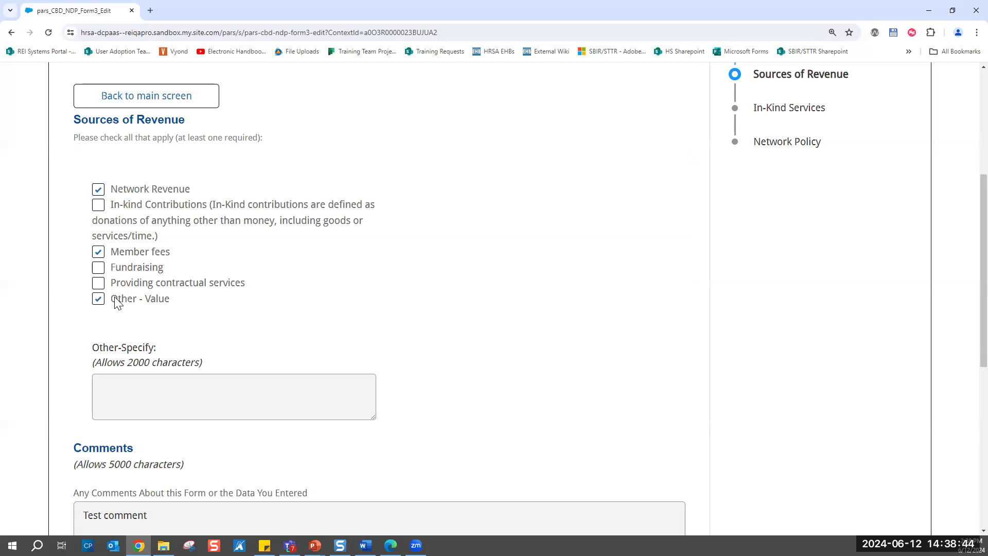
- Specify the other source of revenue as "test" and advance Form 3 to In-Kind Services
click(153, 387)
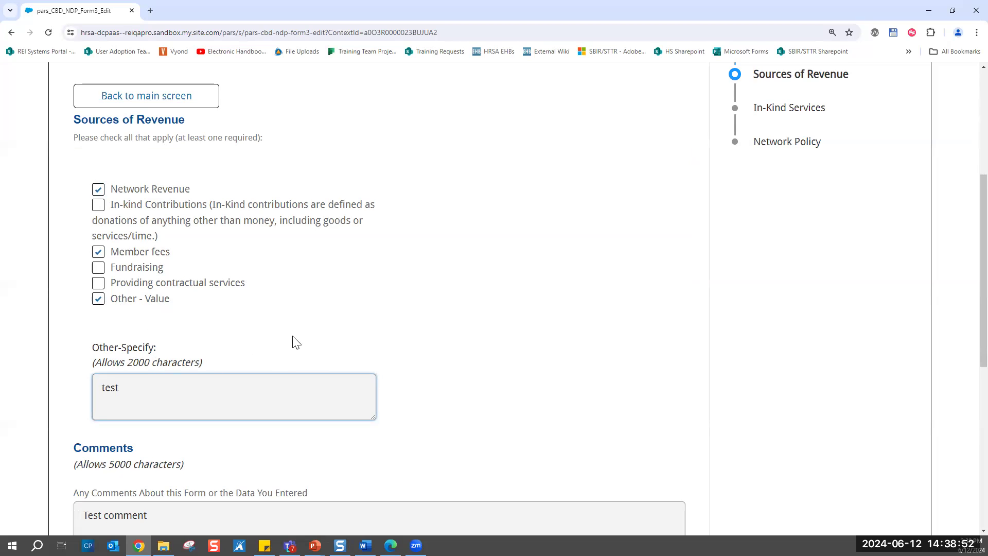
scroll(294, 341, down, 2)
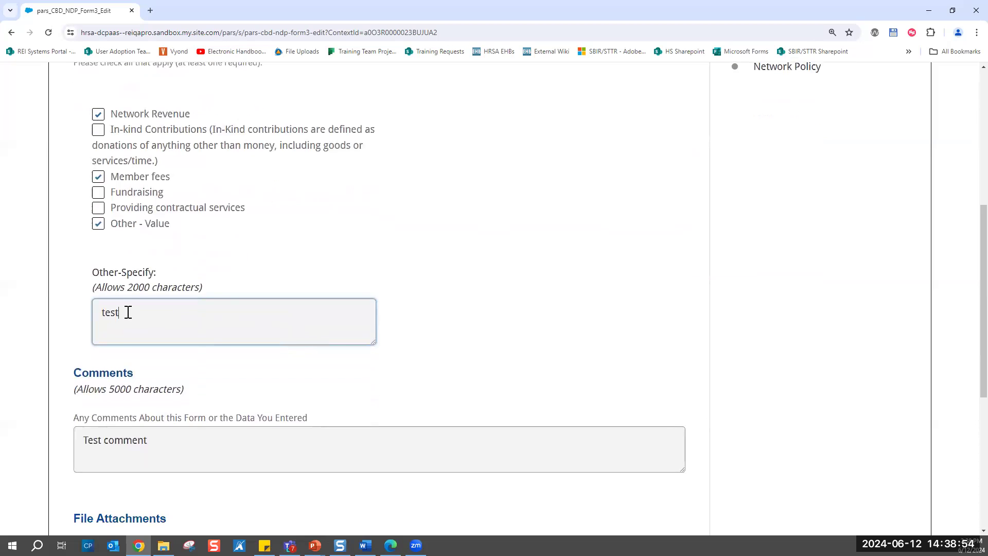
scroll(127, 313, down, 1)
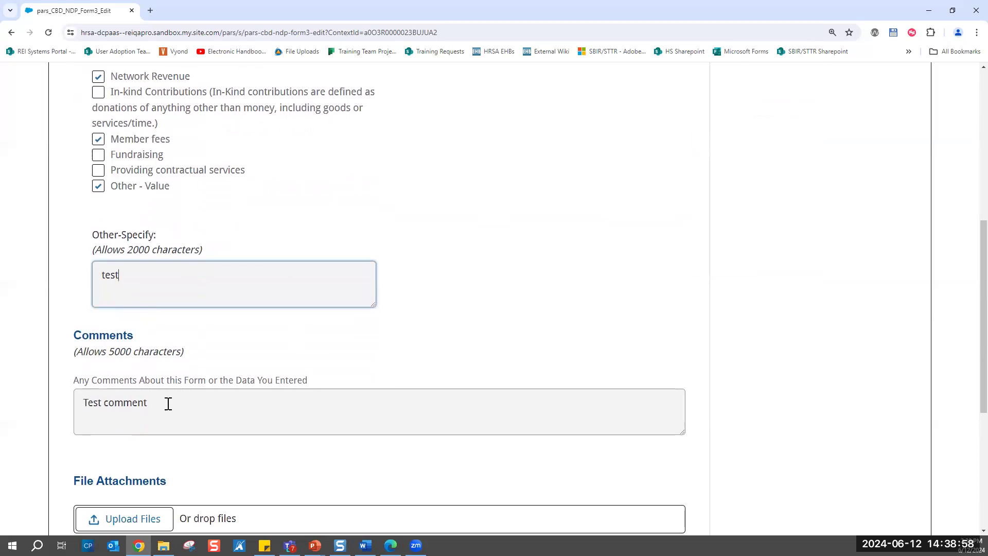
scroll(164, 410, down, 1)
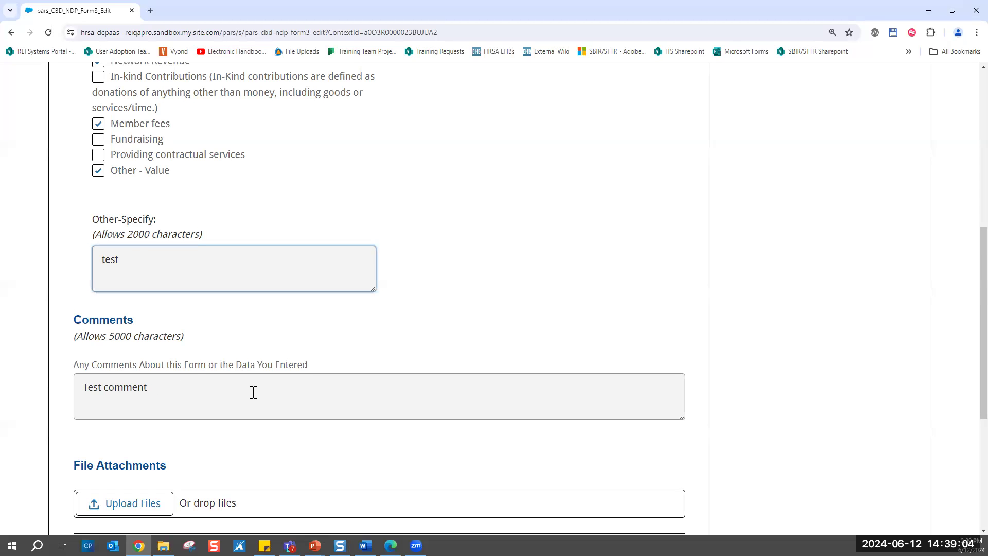
scroll(254, 392, down, 4)
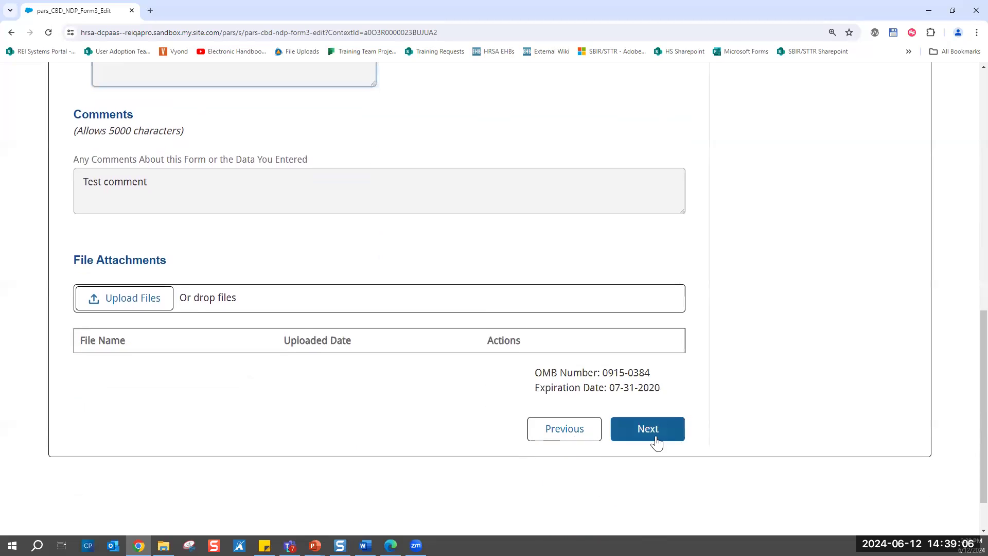
click(657, 440)
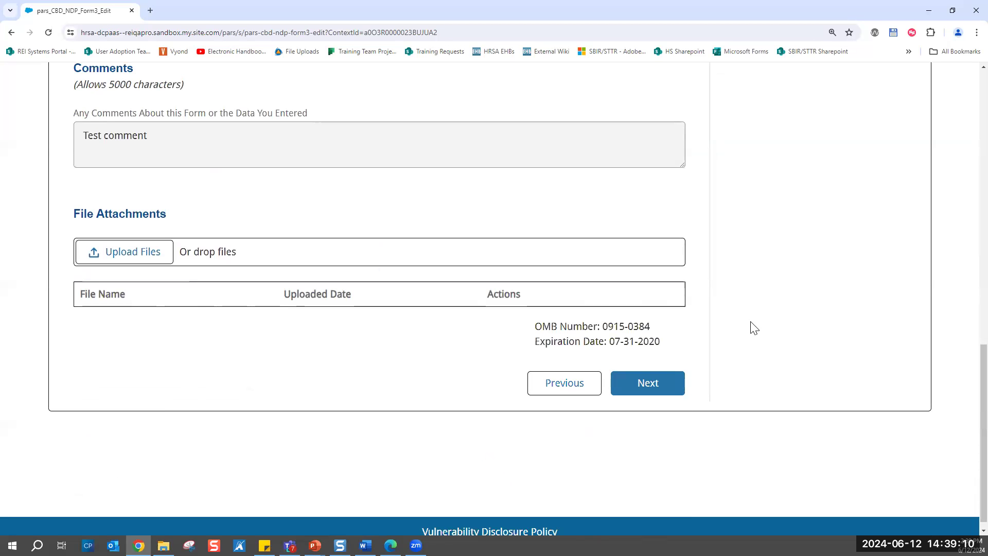
scroll(754, 328, up, 12)
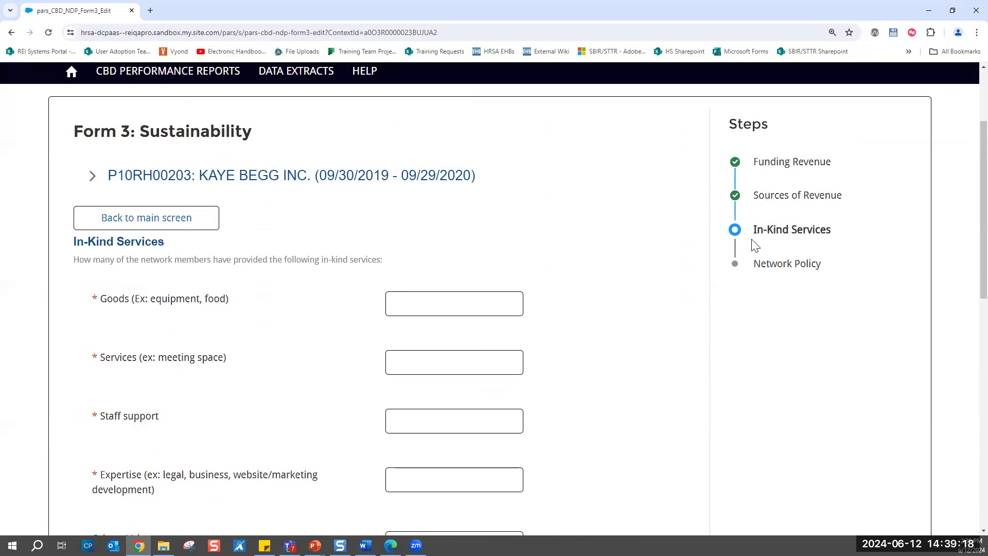
- Enter the in-kind service counts: 10 for Goods, 0 for Services, 1 for Staff support and 1 for Expertise
click(435, 300)
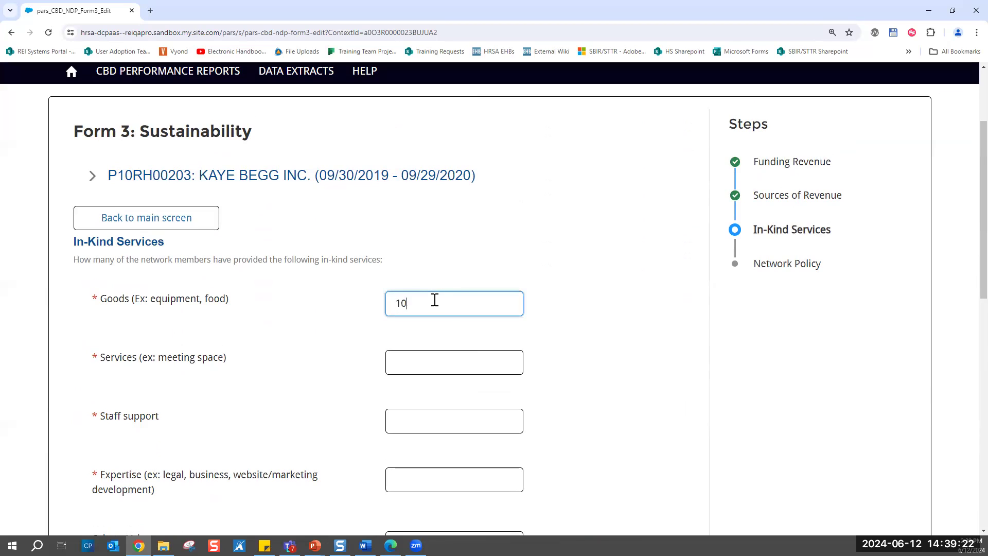
click(409, 364)
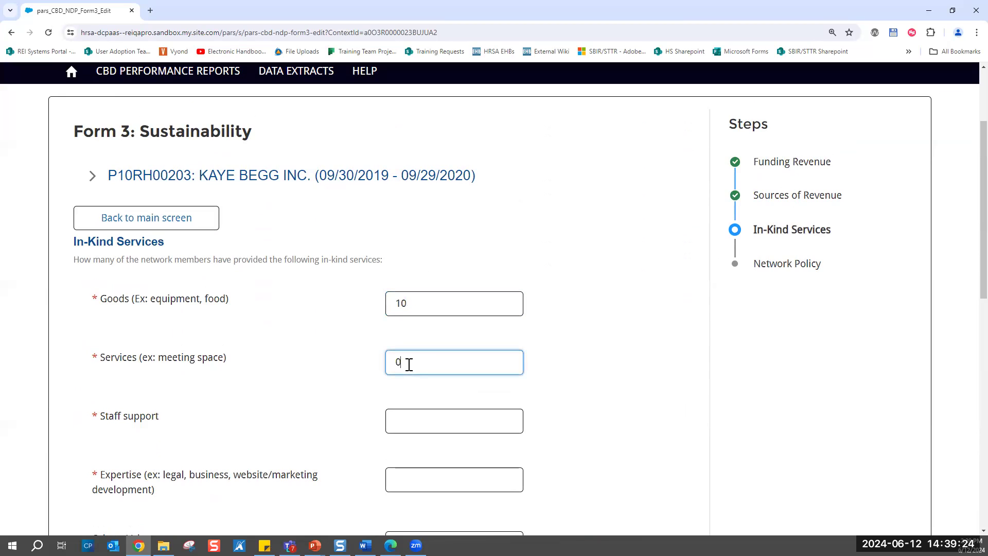
click(425, 422)
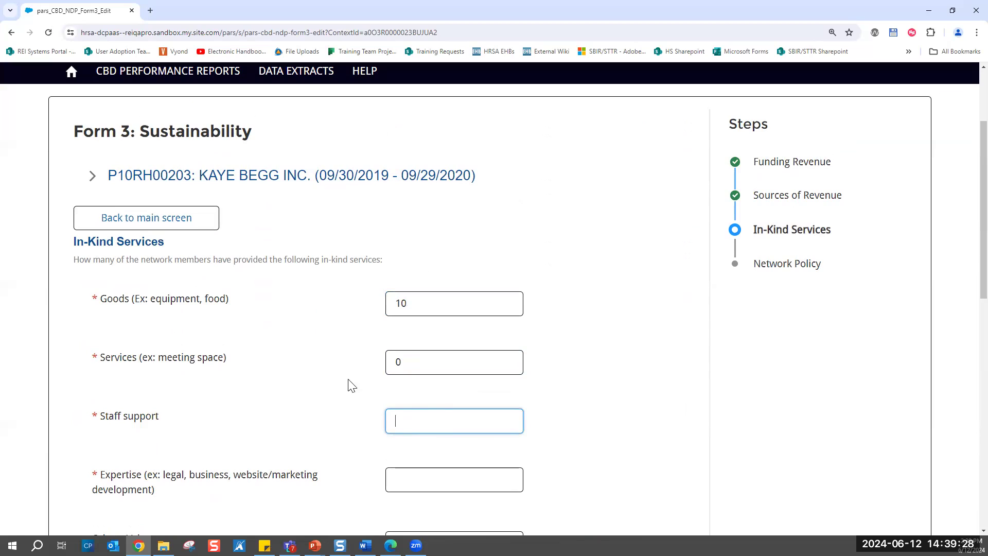
text(1)
click(403, 478)
text(1)
- Finish the In-Kind Services page with the Other fields left blank and advance Form 3 to Network Policy
scroll(403, 478, down, 3)
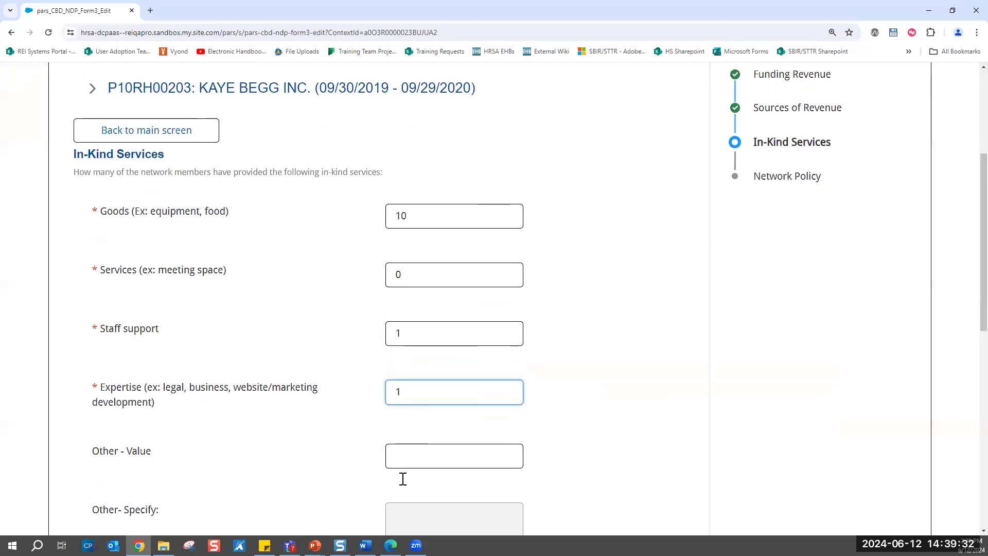
scroll(587, 422, down, 4)
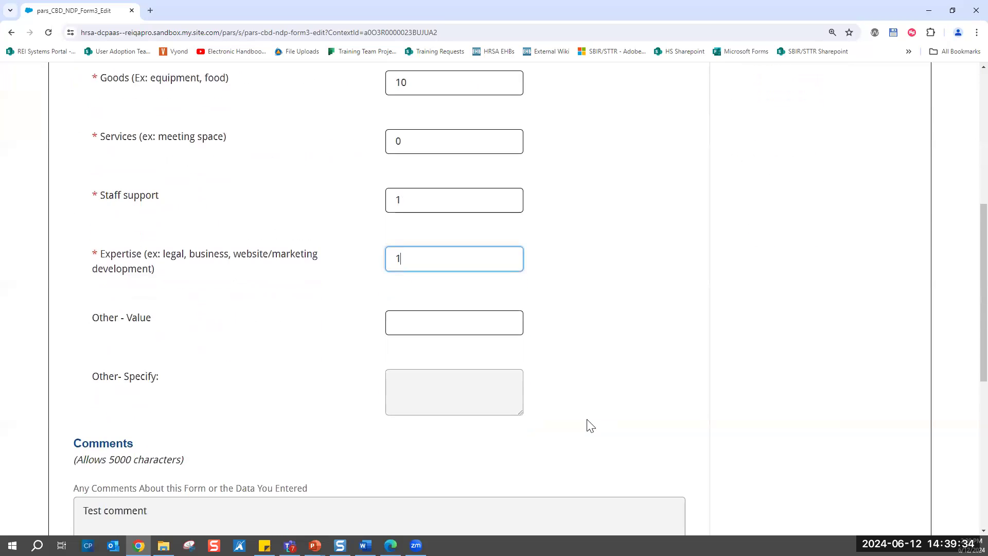
scroll(590, 425, down, 4)
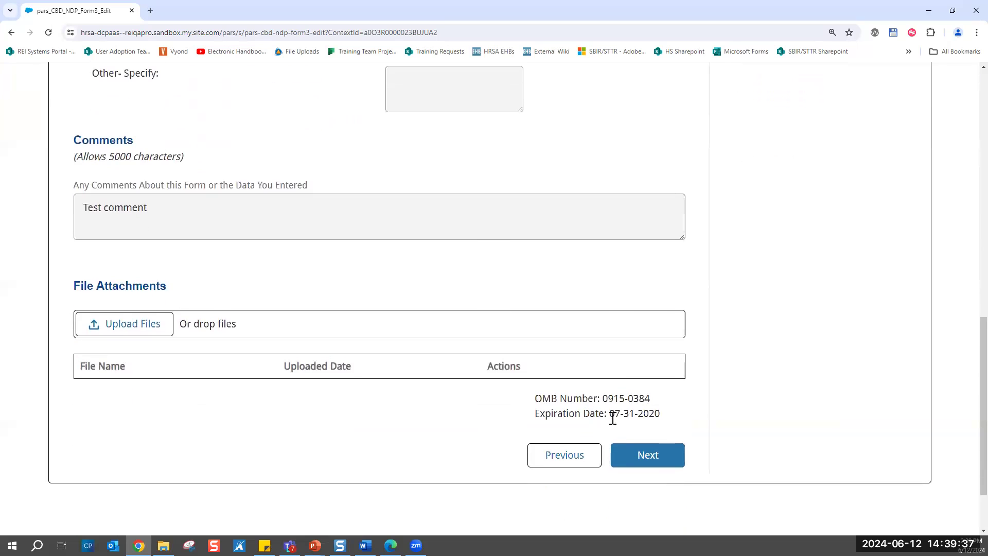
click(665, 461)
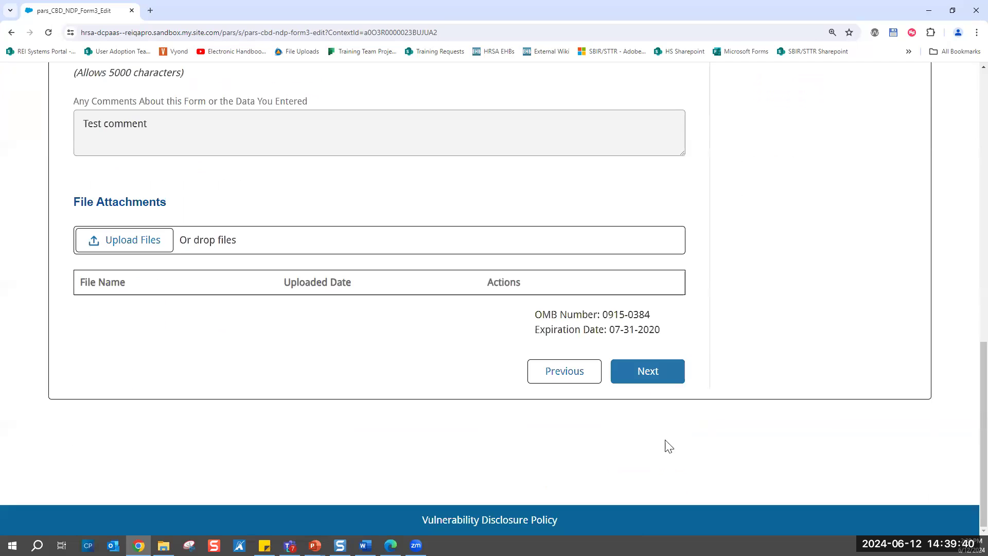
scroll(732, 313, up, 6)
scroll(731, 312, up, 4)
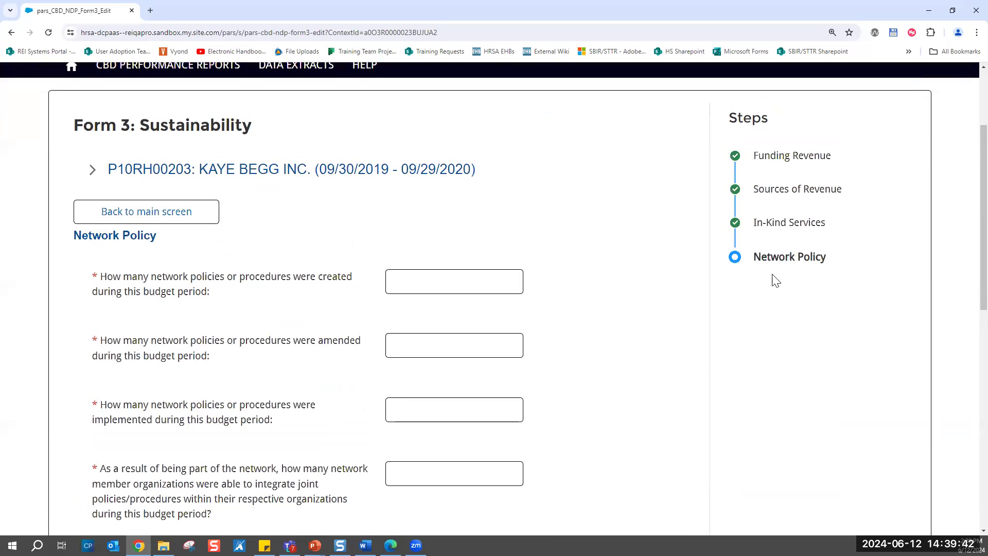
- Enter 12 for the network policies created, amended and implemented, and for the member organizations that integrated joint policies
click(464, 278)
text(12)
click(429, 345)
scroll(429, 344, down, 2)
click(416, 324)
text(12)
click(406, 382)
text(12)
- Answer No to whether the Network/Consortium activities will continue after the Federal grant funding period
scroll(407, 379, down, 1)
scroll(407, 380, down, 1)
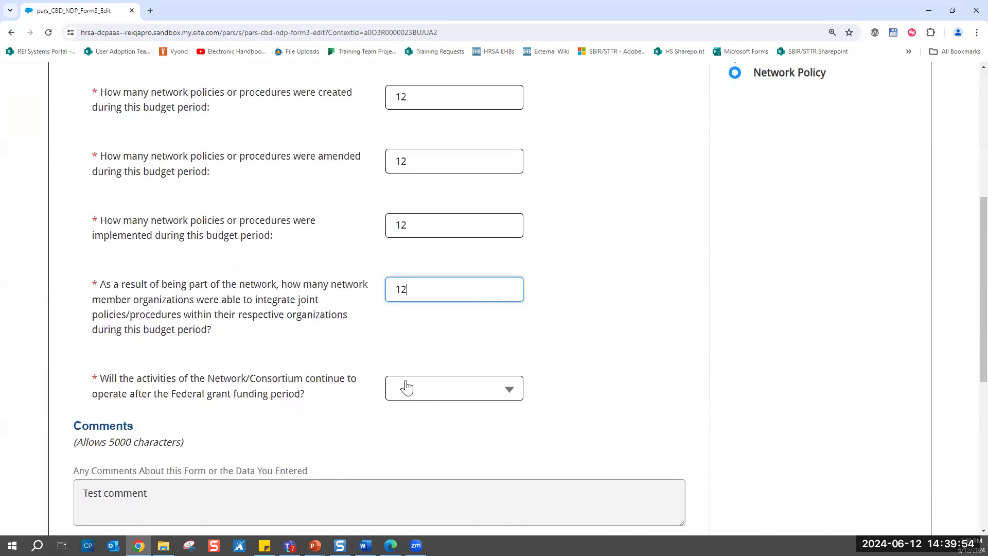
click(426, 390)
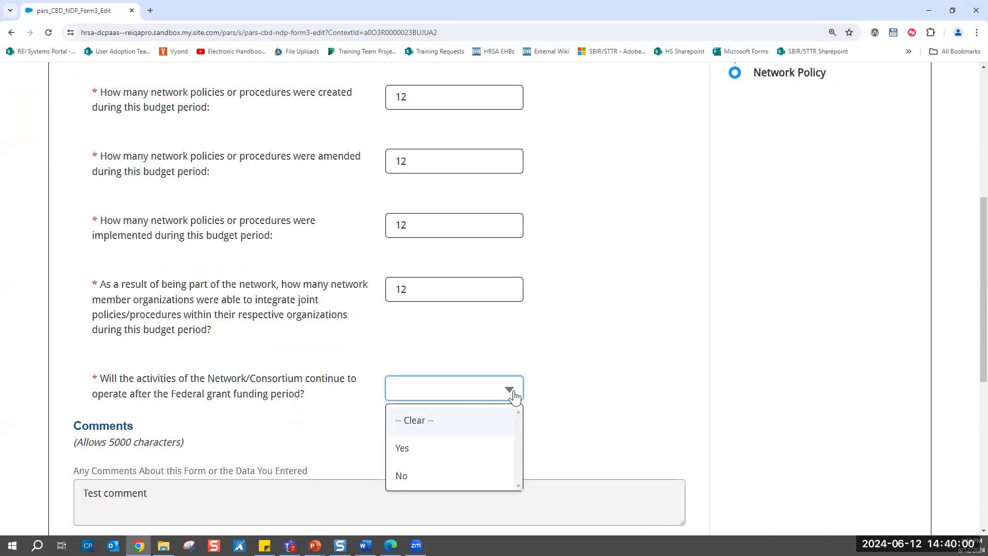
click(435, 390)
click(435, 390)
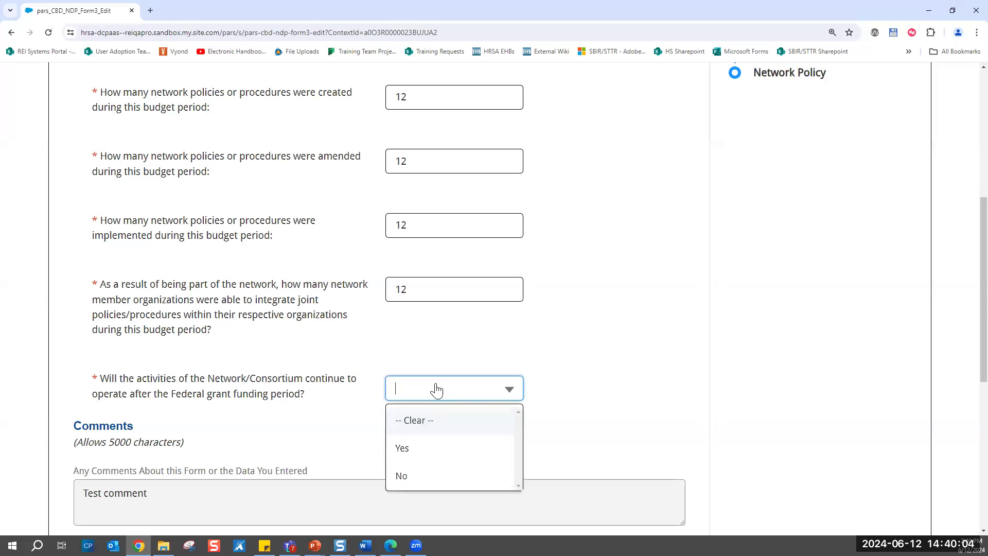
click(421, 478)
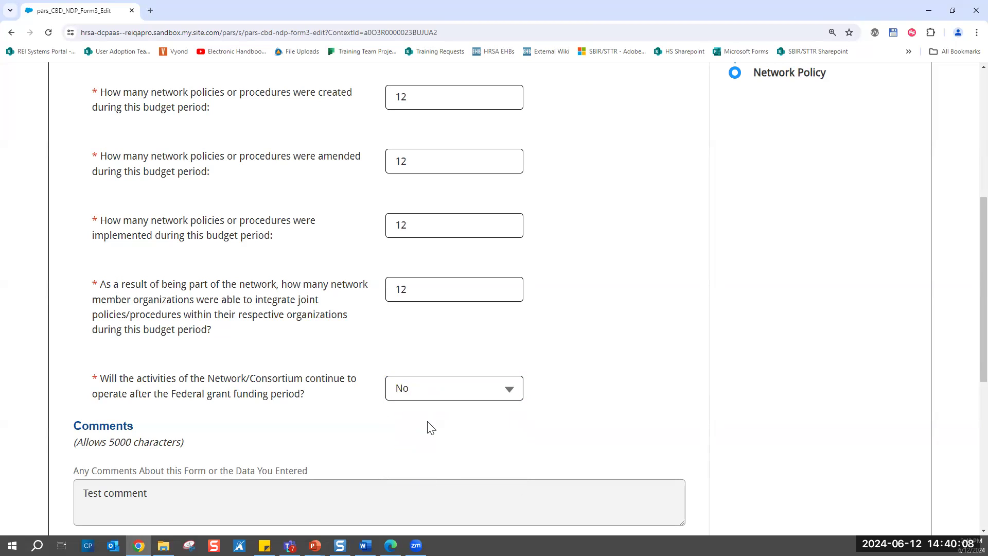
- Check the rest of the Network Policy page and complete Form 3 to return to the performance report
scroll(432, 428, down, 2)
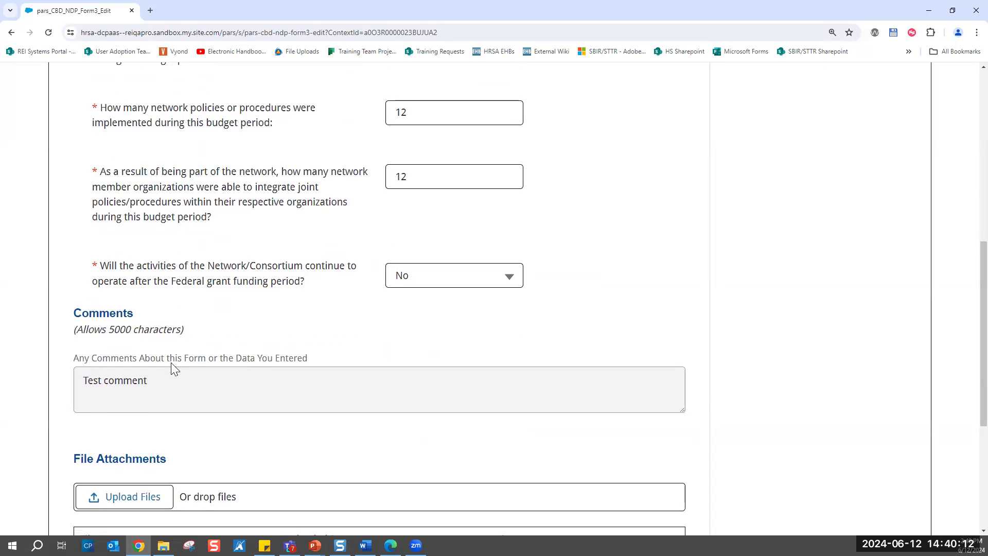
scroll(172, 363, down, 3)
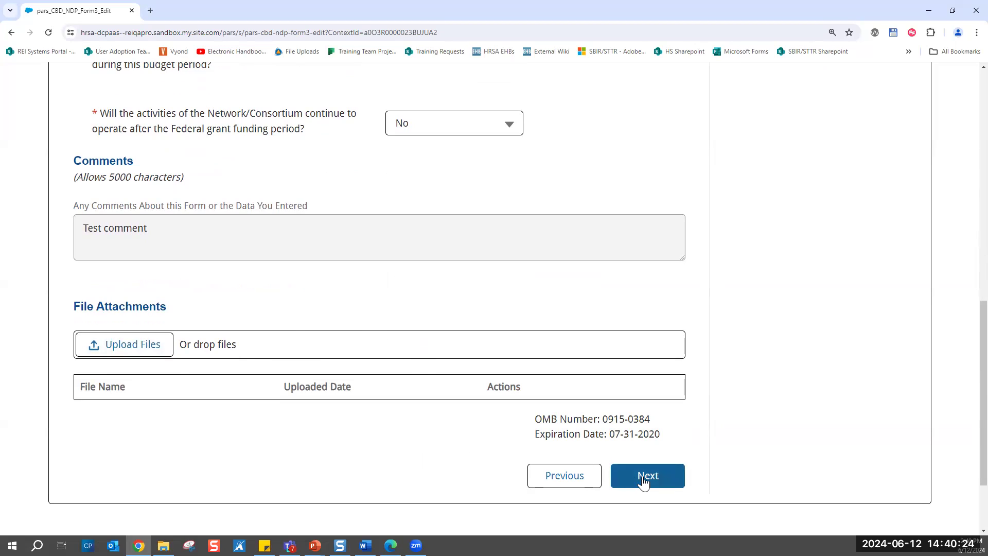
scroll(540, 291, up, 5)
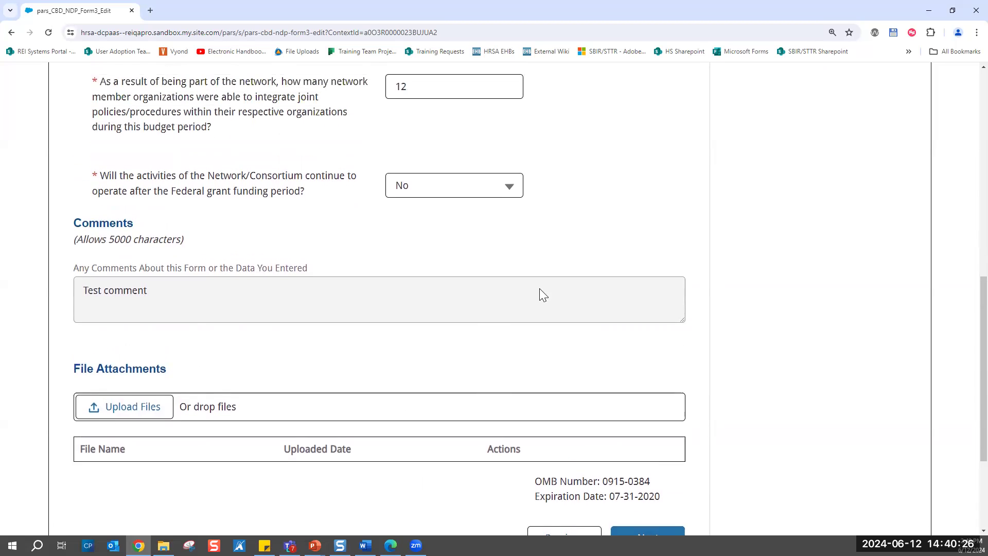
scroll(543, 295, down, 4)
scroll(541, 293, down, 2)
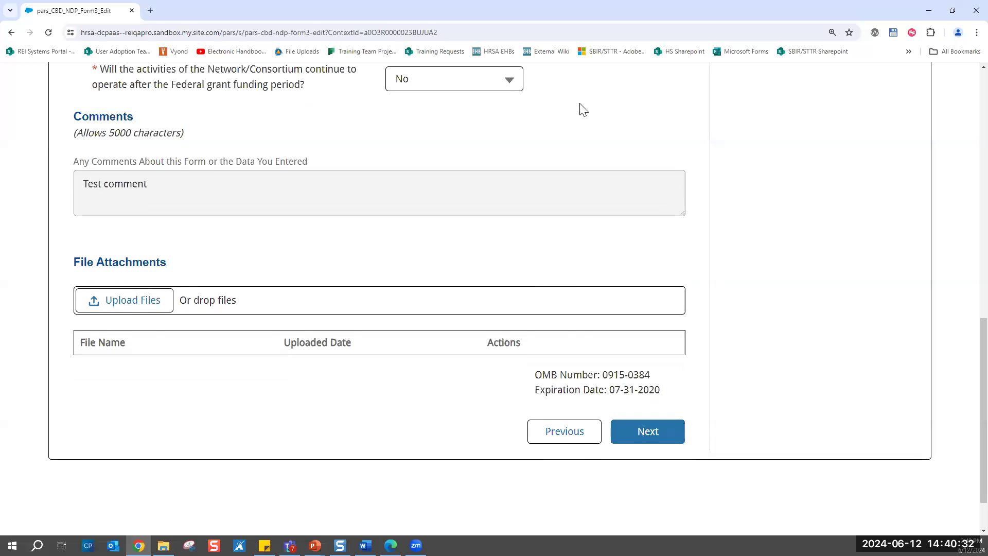
scroll(571, 149, up, 3)
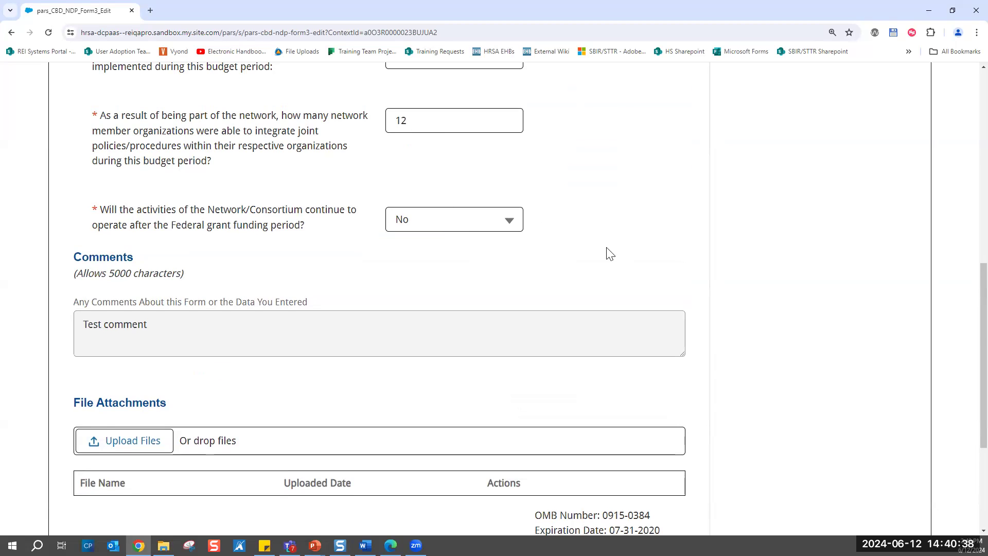
scroll(607, 252, down, 4)
click(647, 386)
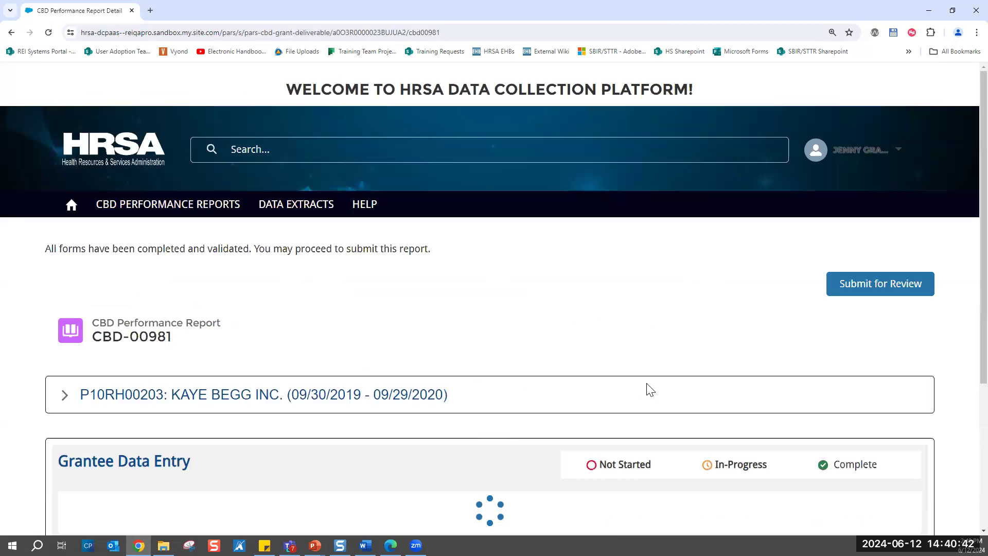
- Check the status of the four grantee data entry forms and generate a PDF copy of the report
scroll(649, 390, down, 4)
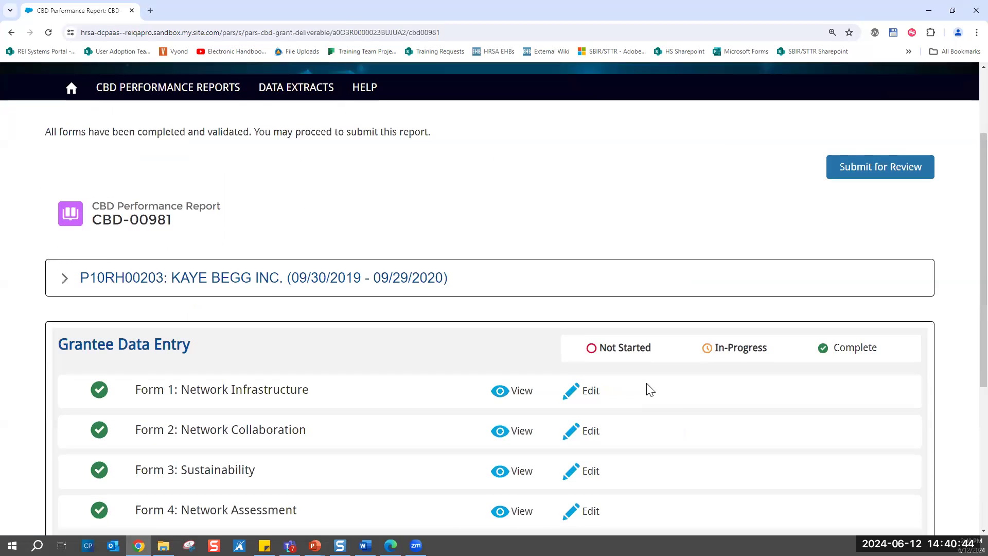
scroll(649, 390, down, 1)
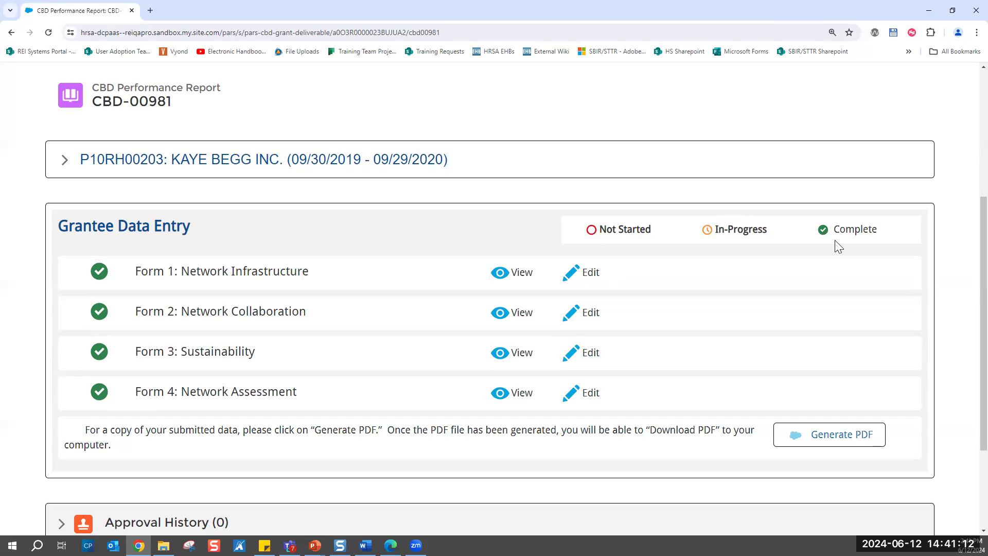
scroll(817, 298, up, 2)
scroll(817, 298, up, 1)
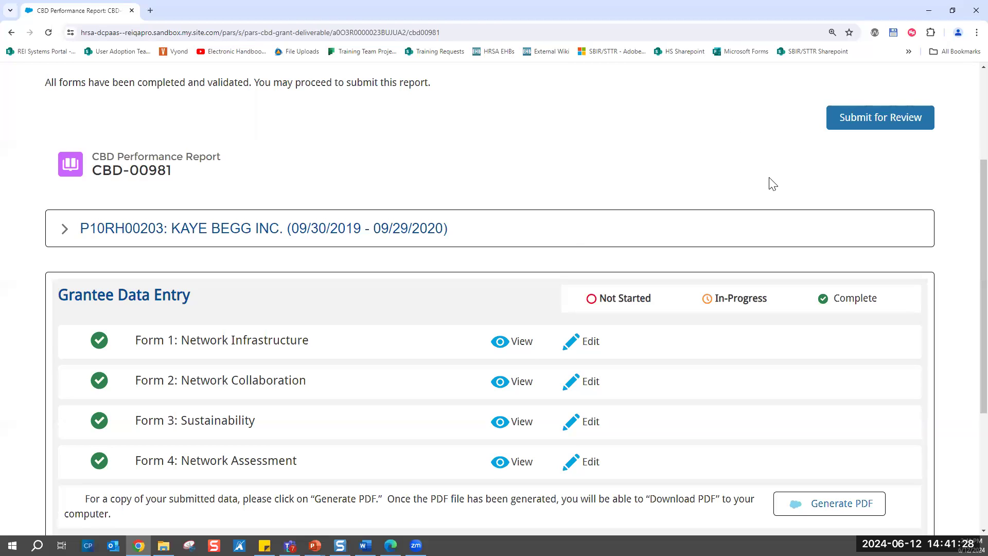
scroll(773, 184, down, 1)
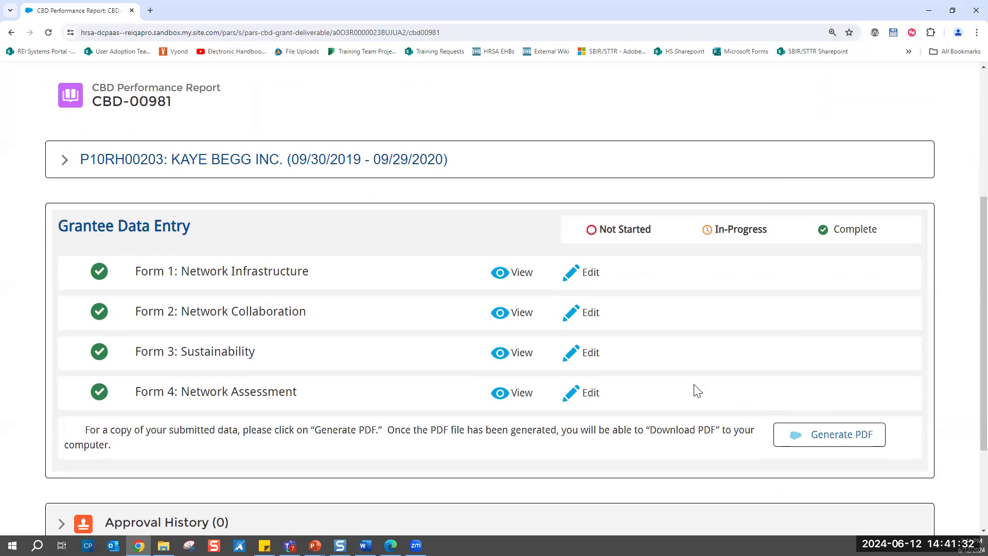
scroll(697, 391, down, 1)
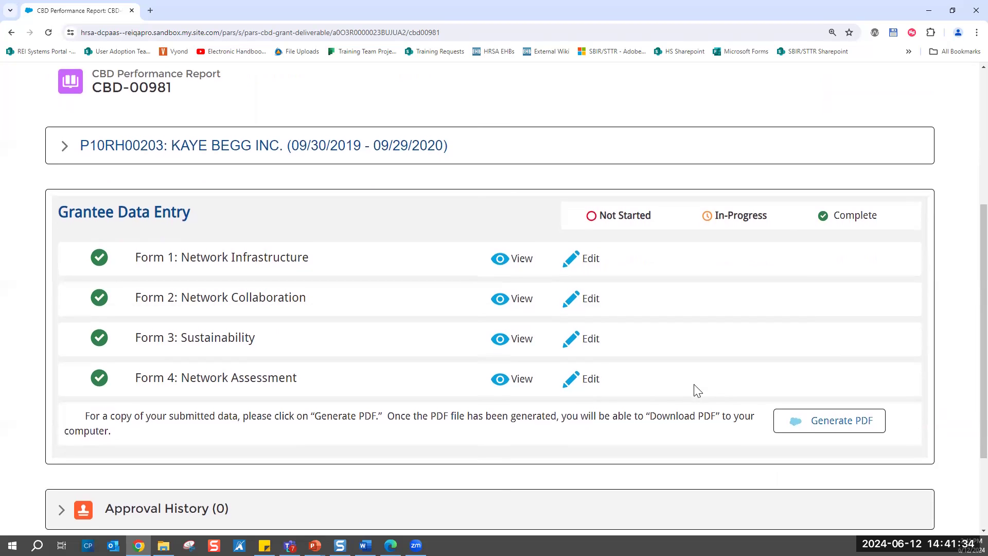
click(851, 433)
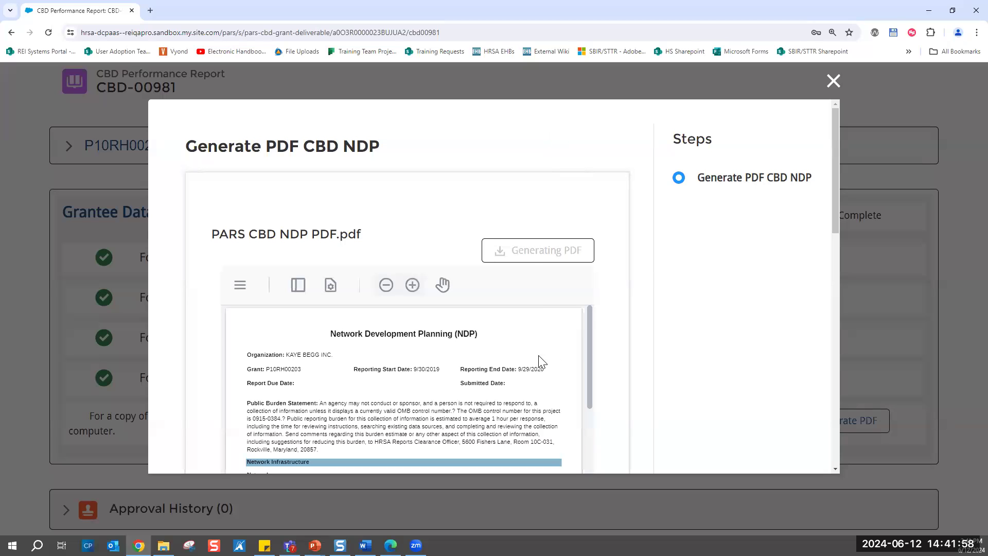
- Read through the generated NDP PDF from the report header to the organization tables and close the preview
scroll(474, 370, down, 1)
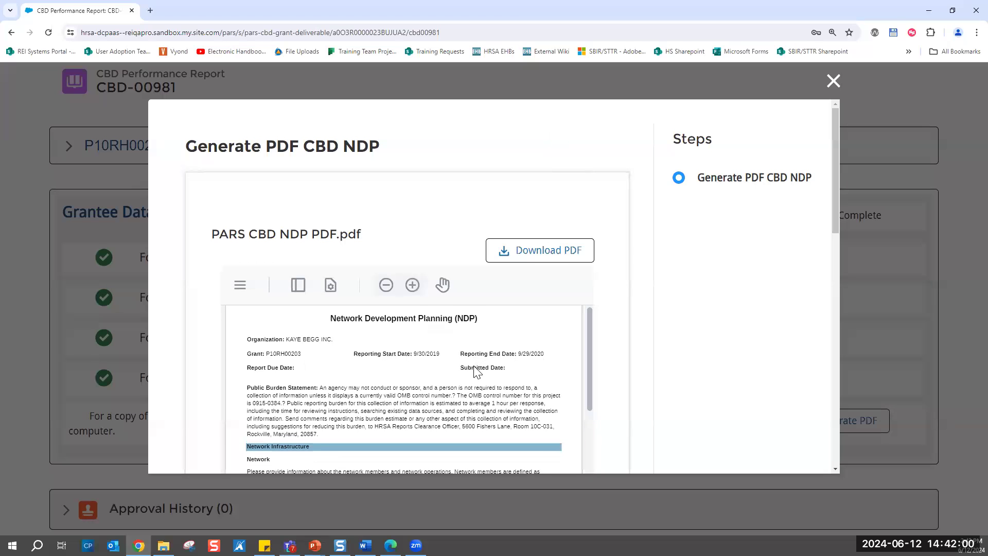
scroll(474, 370, down, 2)
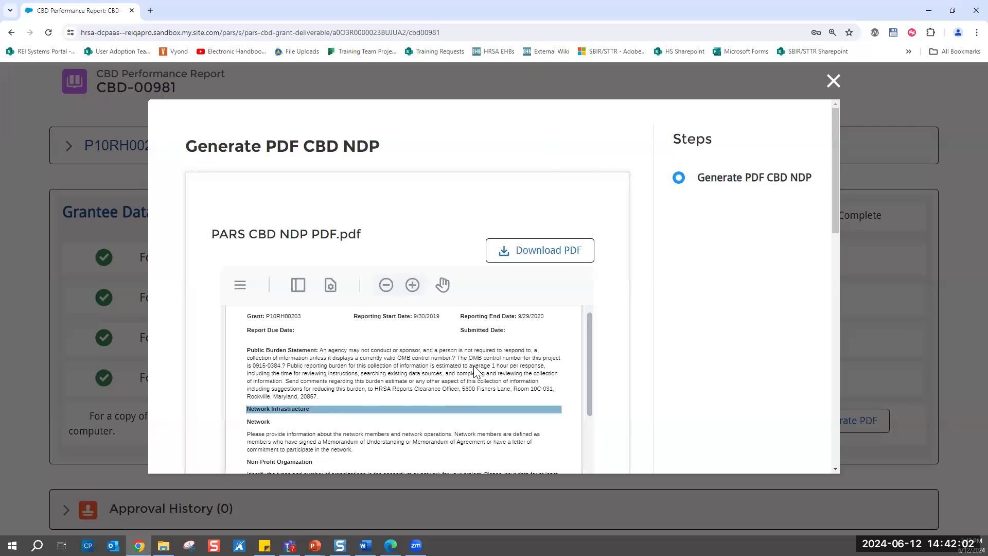
scroll(474, 366, down, 2)
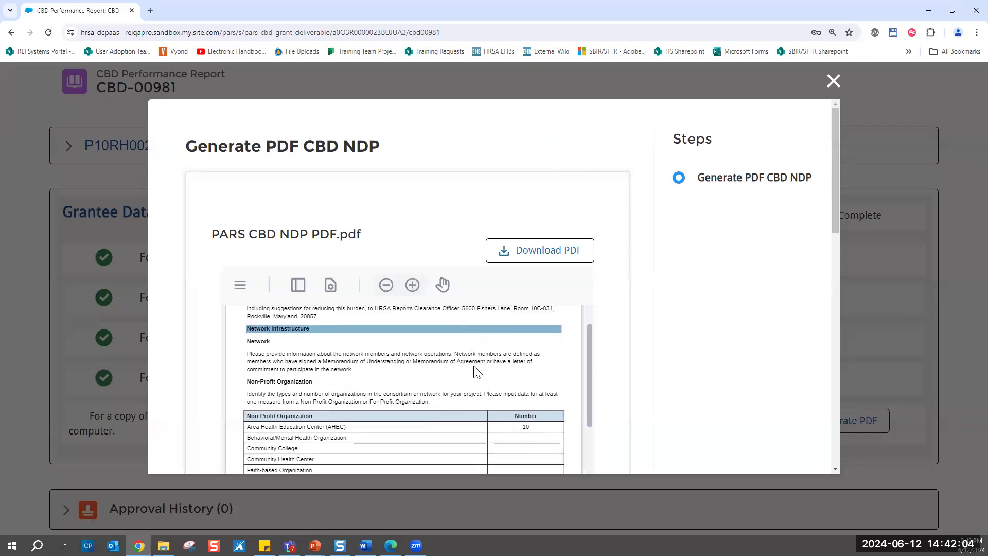
scroll(474, 369, down, 3)
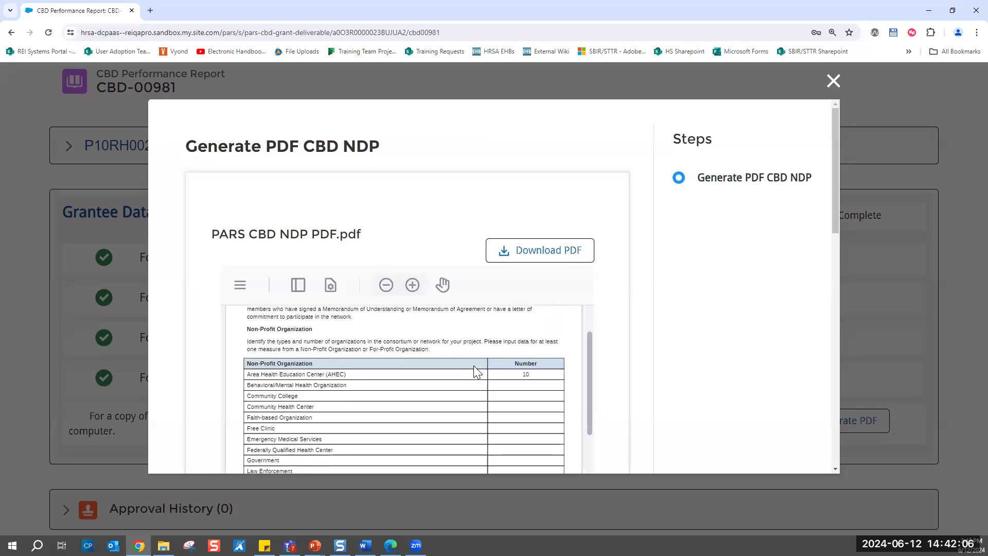
scroll(474, 369, down, 5)
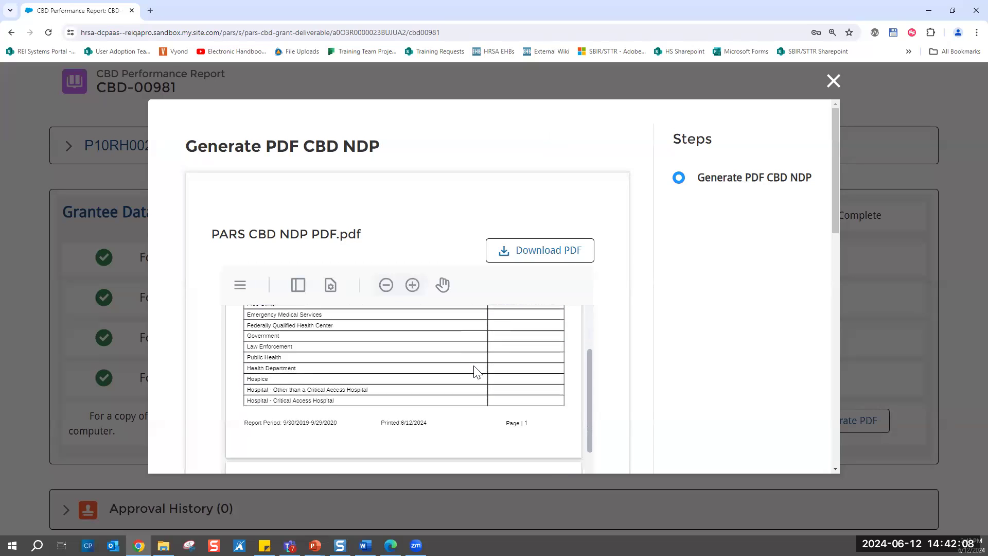
scroll(474, 366, down, 3)
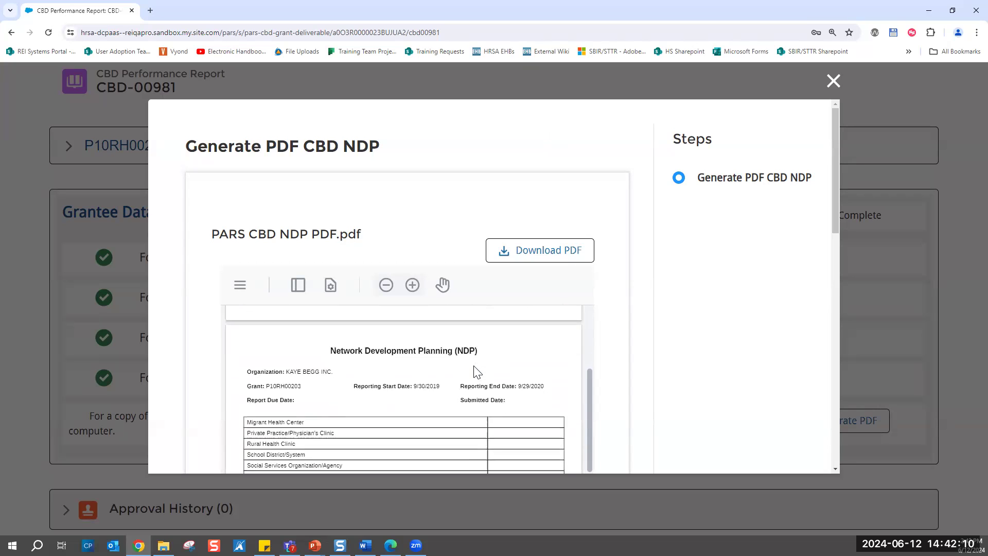
scroll(474, 367, down, 9)
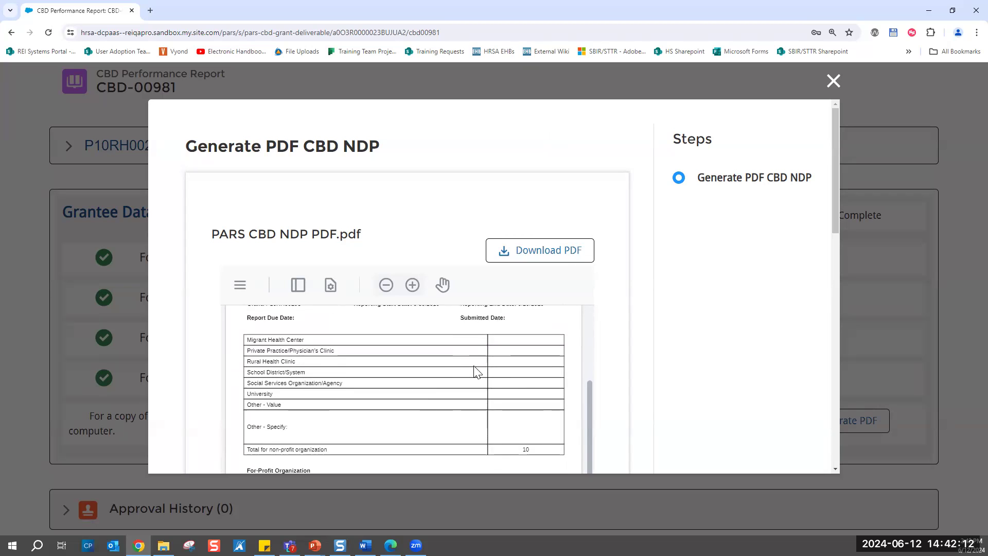
scroll(474, 370, down, 2)
scroll(474, 369, up, 15)
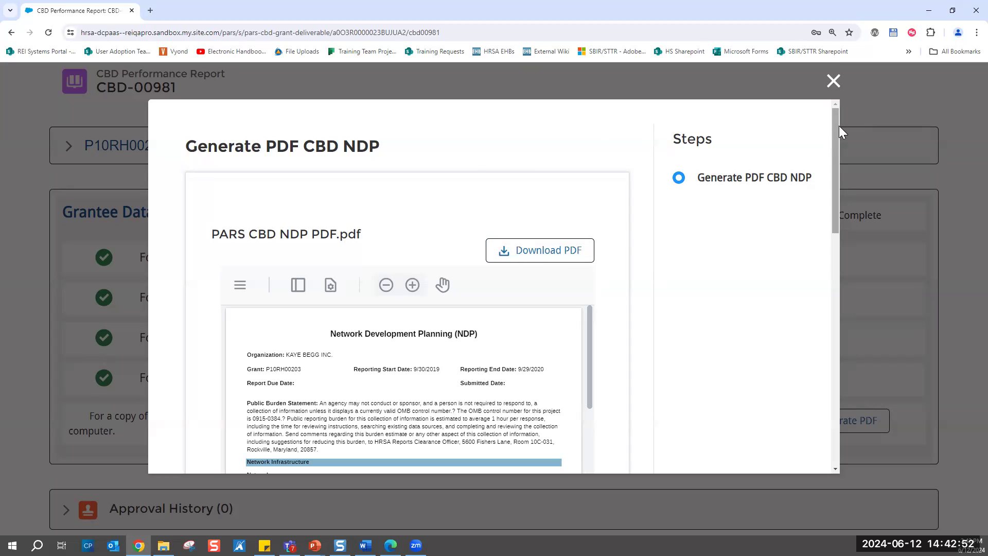
click(834, 83)
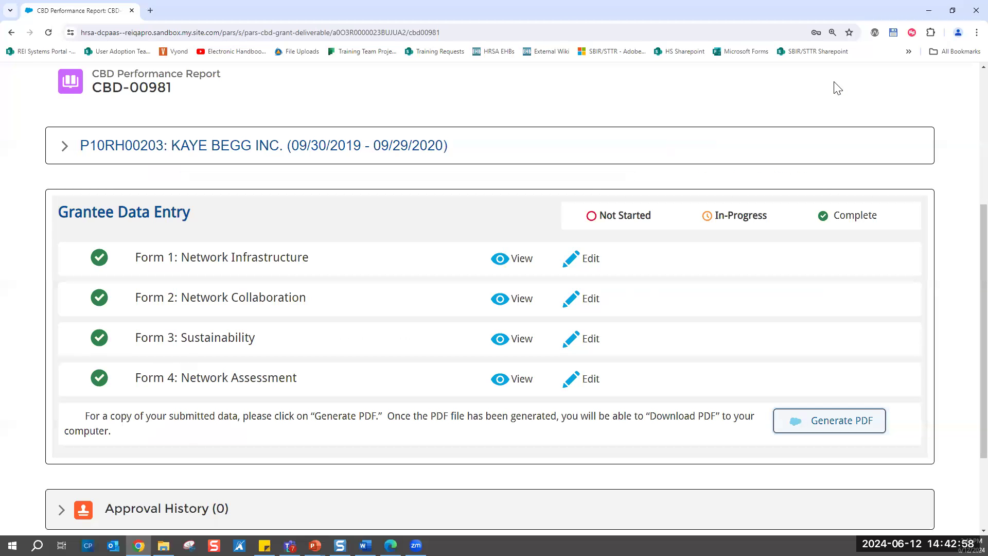
- Submit the completed performance report for review with the comment "Please review. Thank you!"
scroll(589, 161, up, 2)
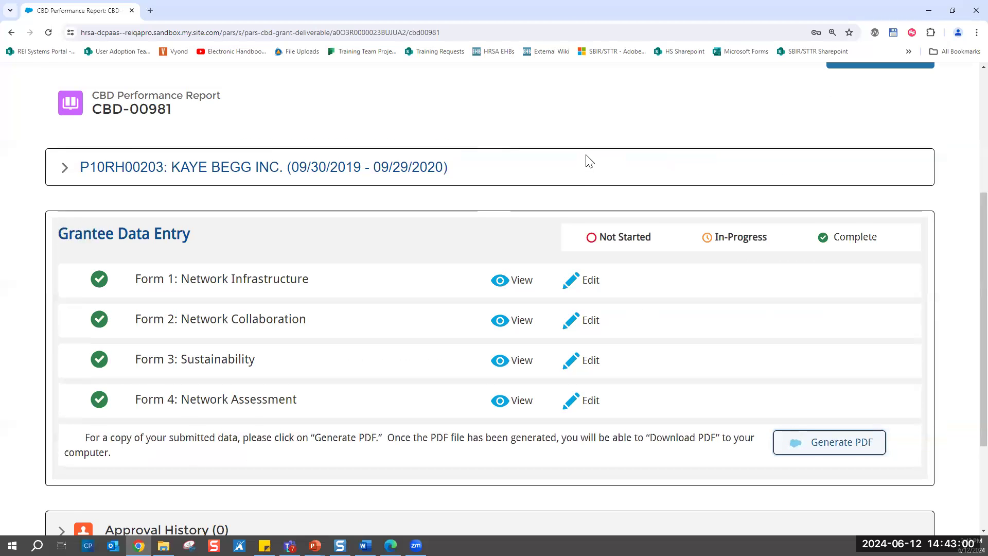
scroll(589, 161, up, 3)
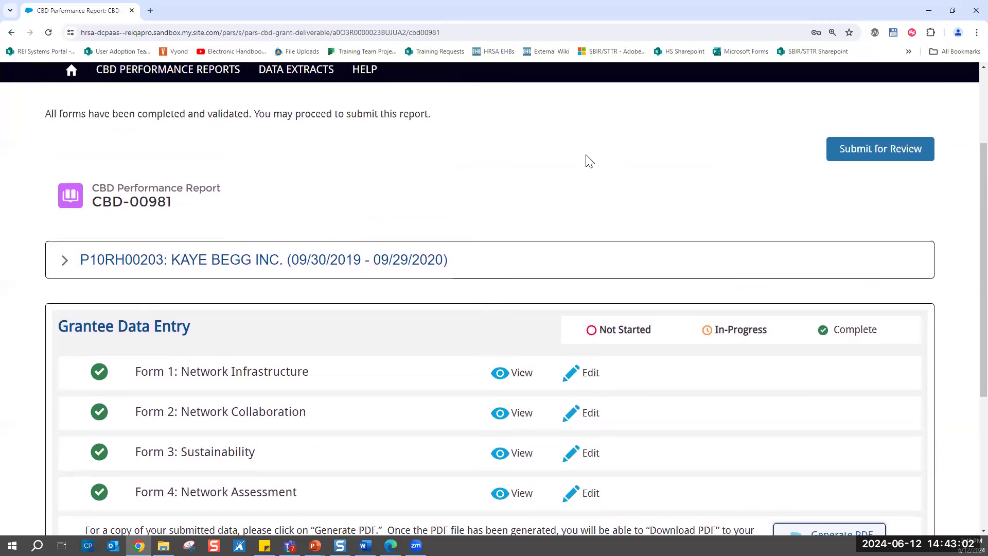
scroll(589, 161, up, 1)
scroll(589, 161, down, 2)
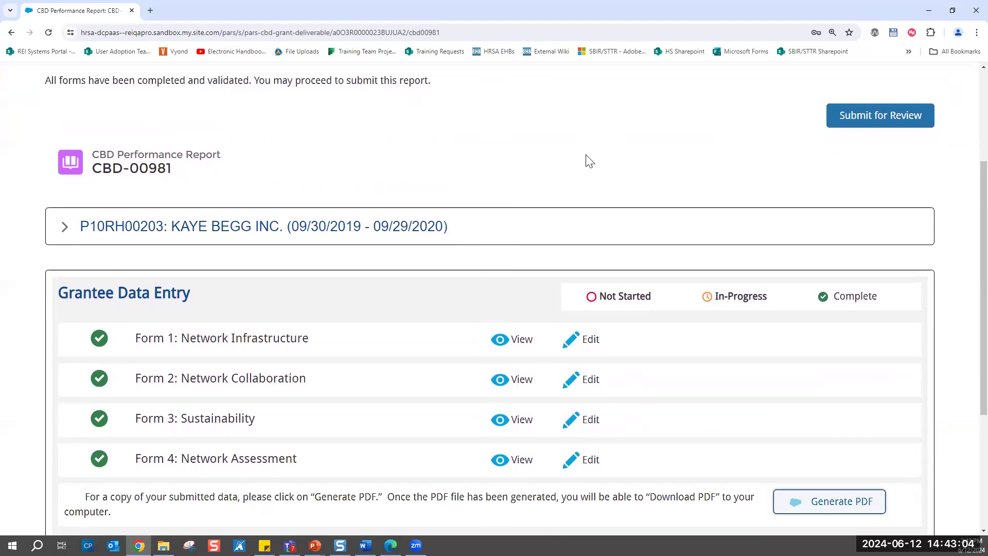
scroll(589, 161, down, 3)
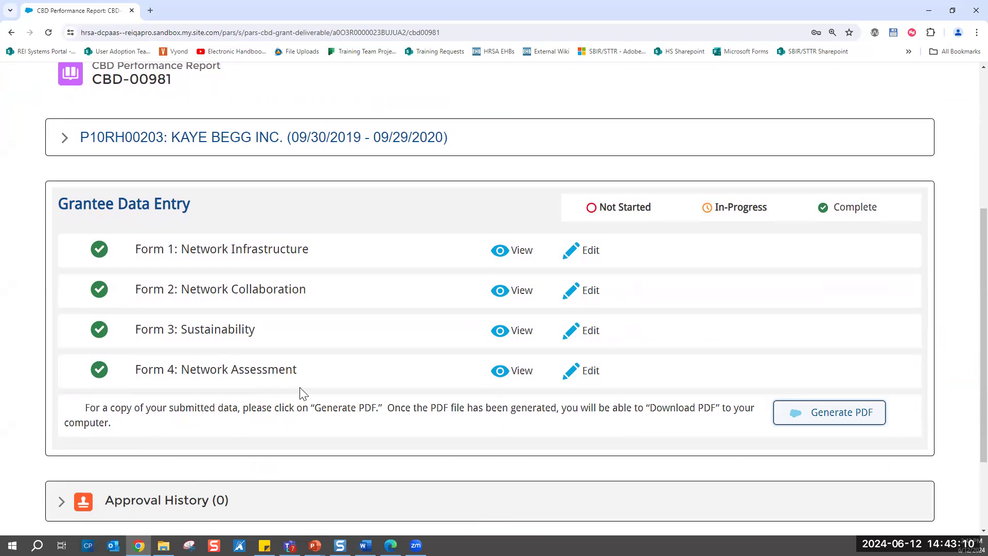
scroll(302, 392, up, 3)
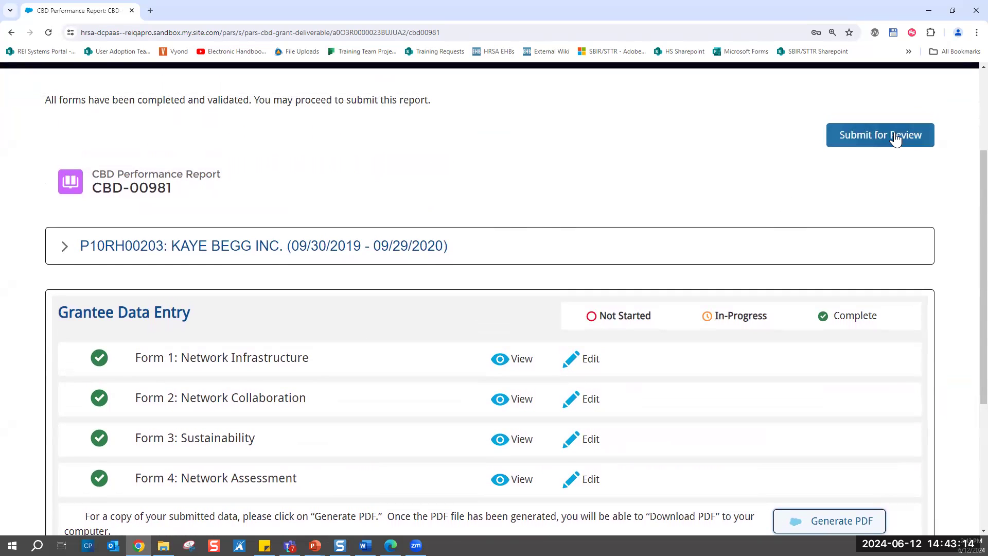
click(887, 137)
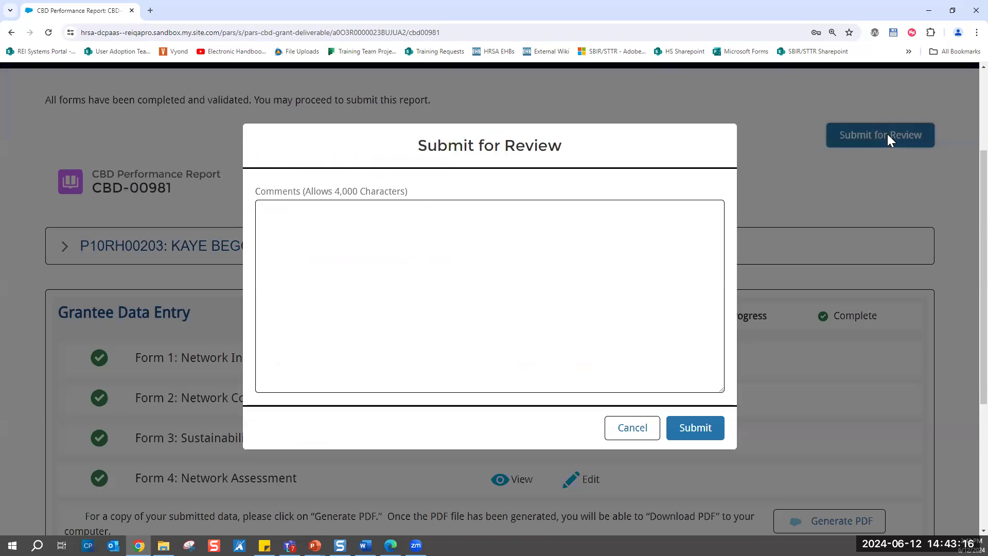
click(421, 245)
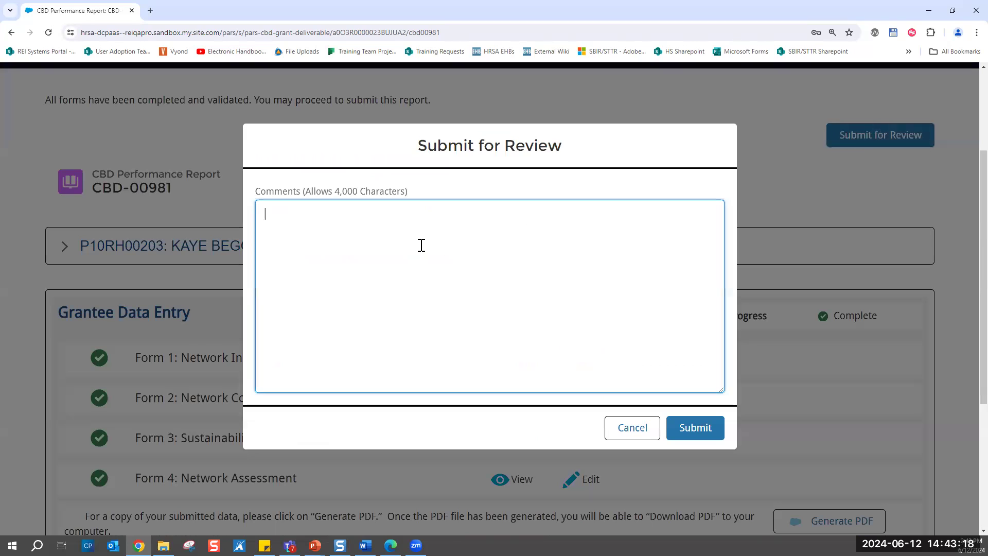
text(Please review. Thank you!)
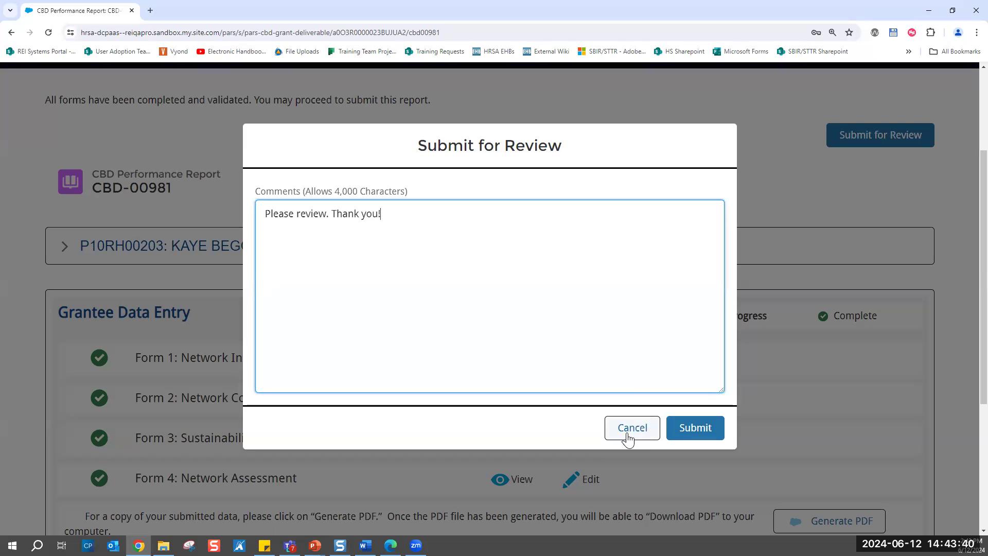
click(697, 434)
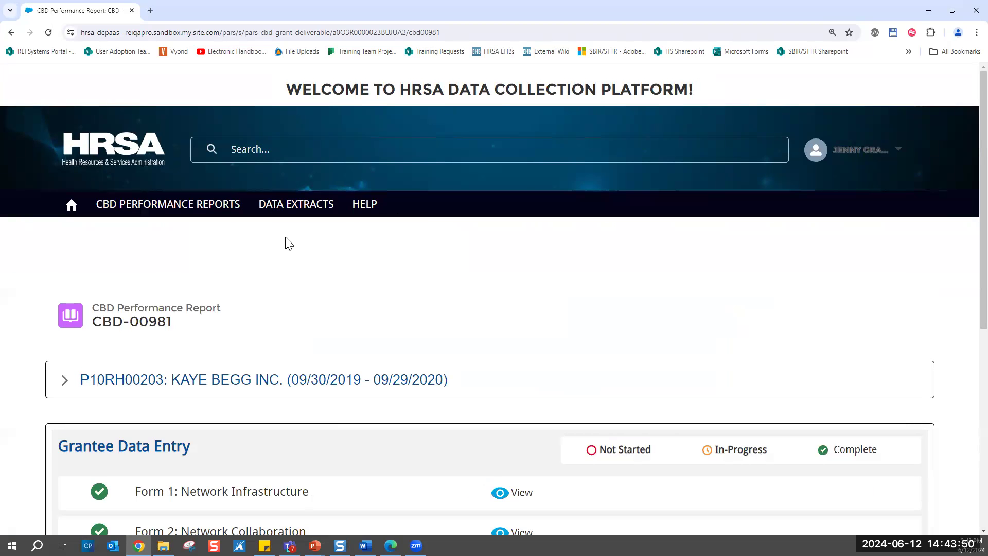
- Check the submitted report's forms and expand its Approval History to inspect the submission entry
scroll(288, 243, down, 3)
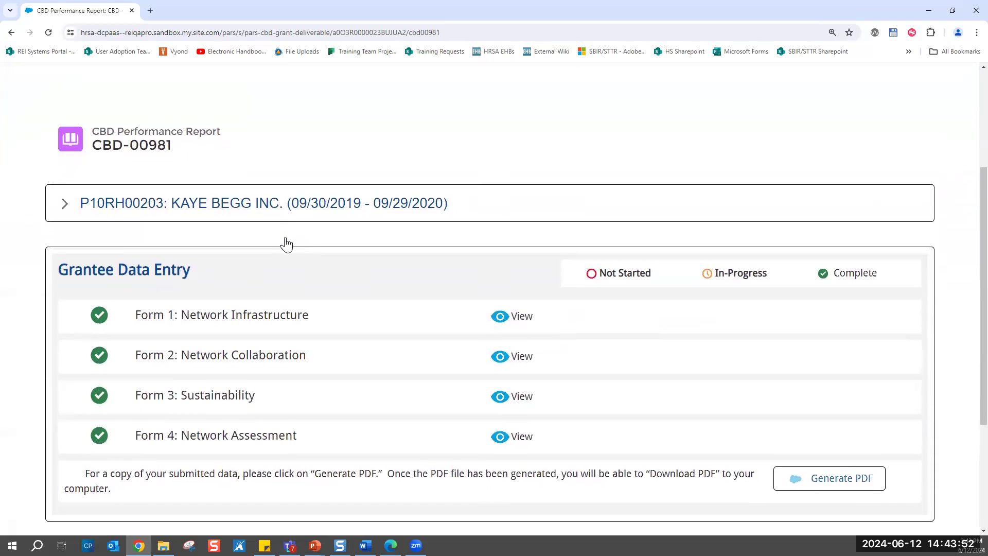
scroll(287, 242, down, 3)
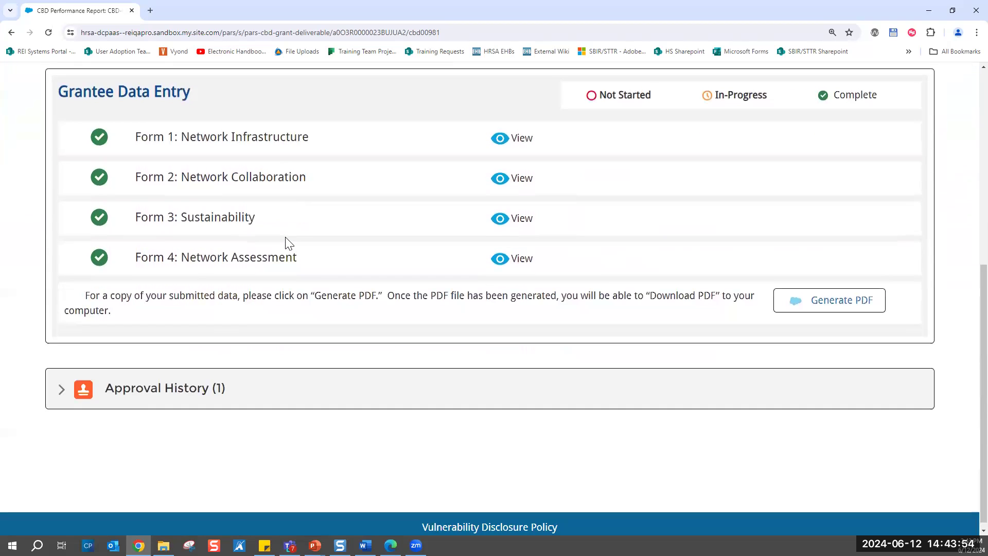
click(245, 396)
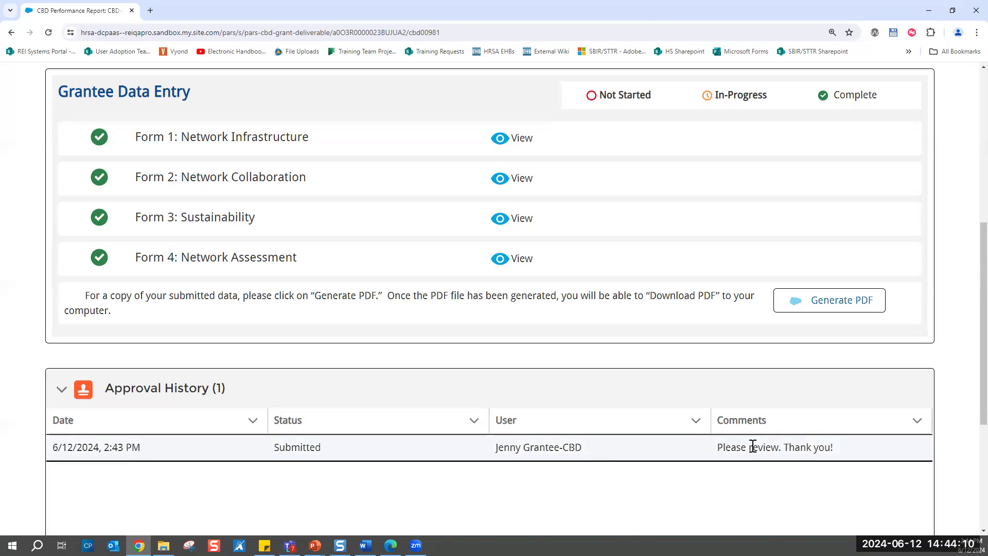
- Go to the list of CBD performance reports and search the recently viewed ones for "ndp"
scroll(568, 402, up, 3)
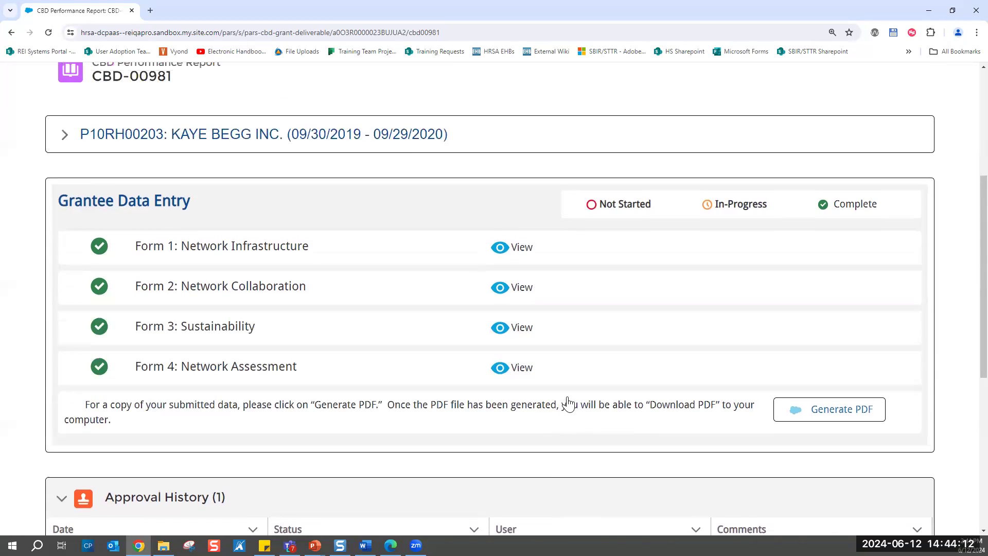
scroll(566, 399, up, 4)
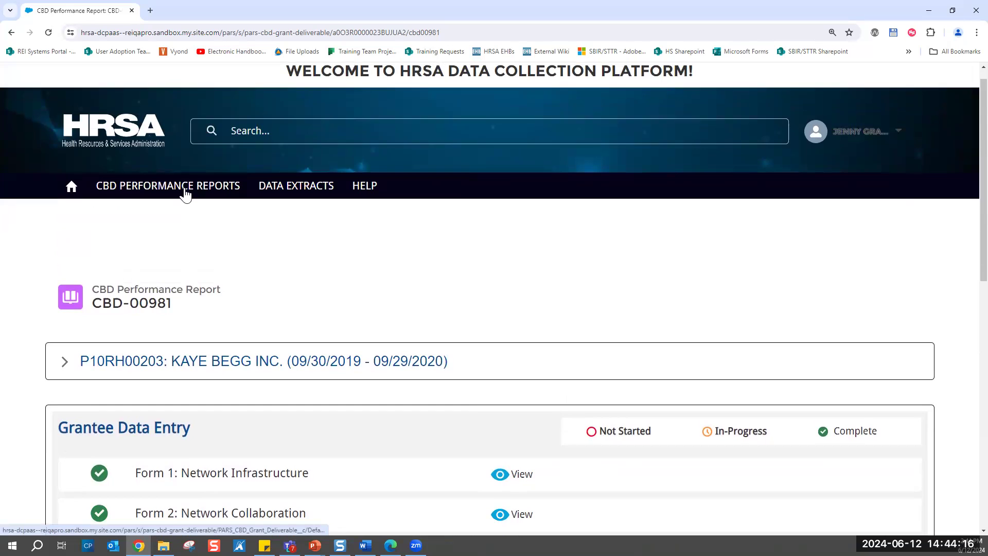
click(186, 195)
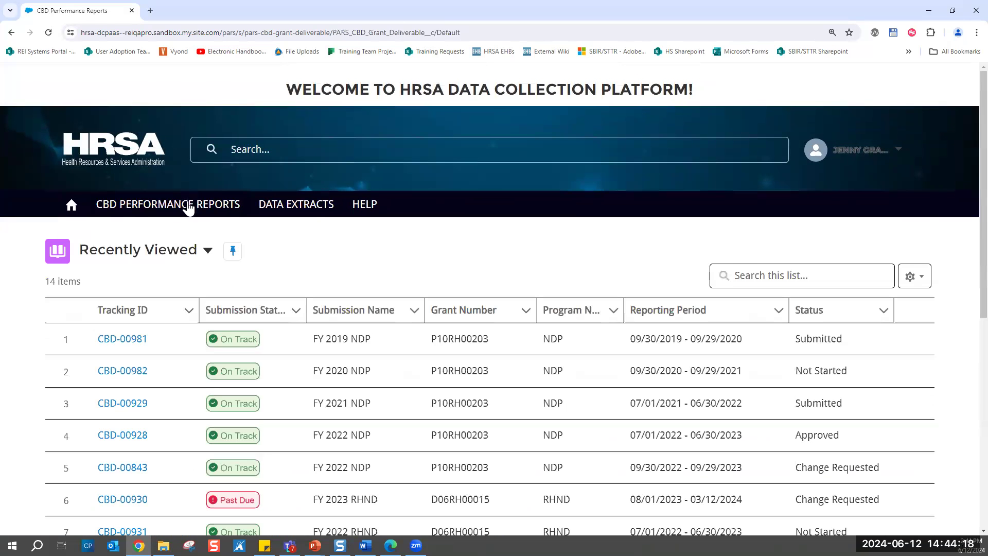
click(755, 277)
text(ndp)
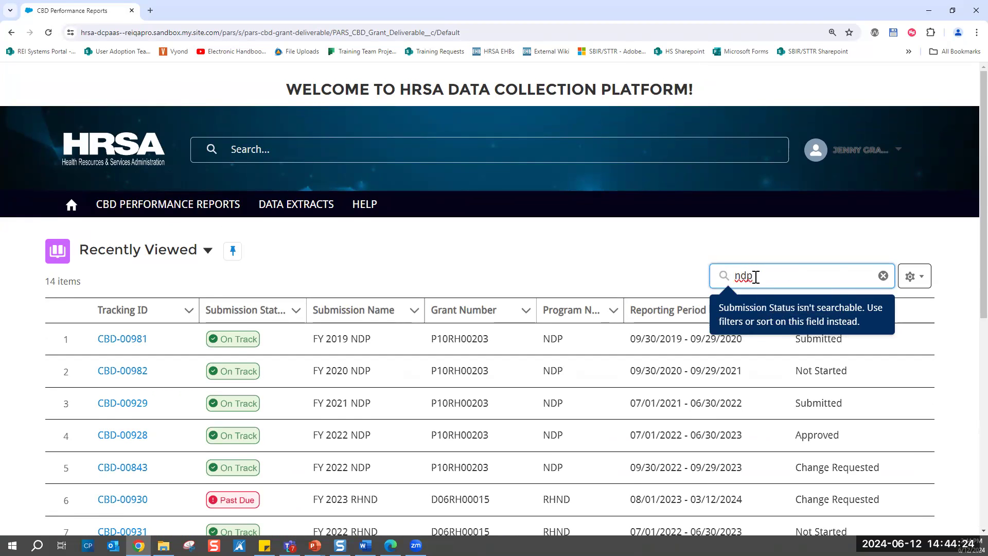
key(Return)
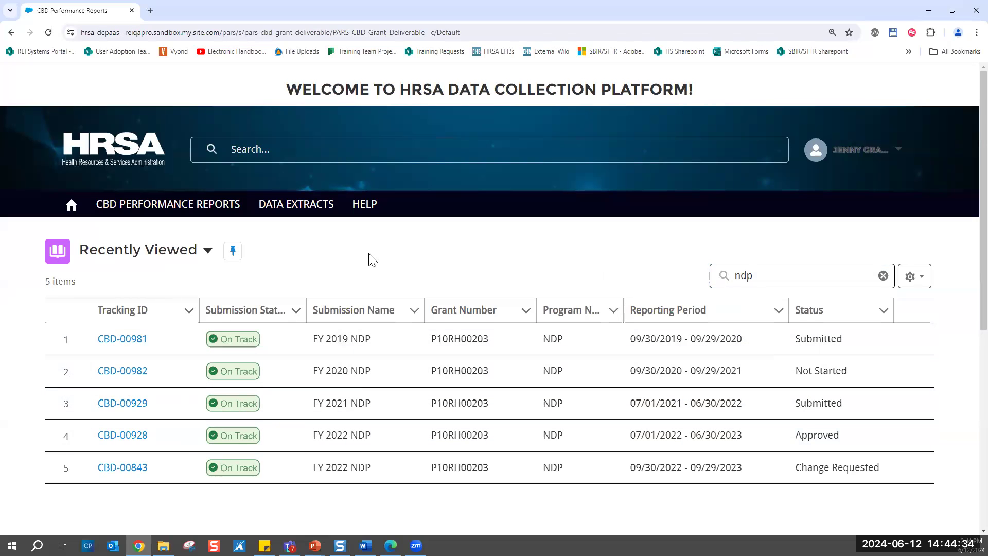
- Switch the list view to Approved Reports and search it for "ndp"
click(209, 252)
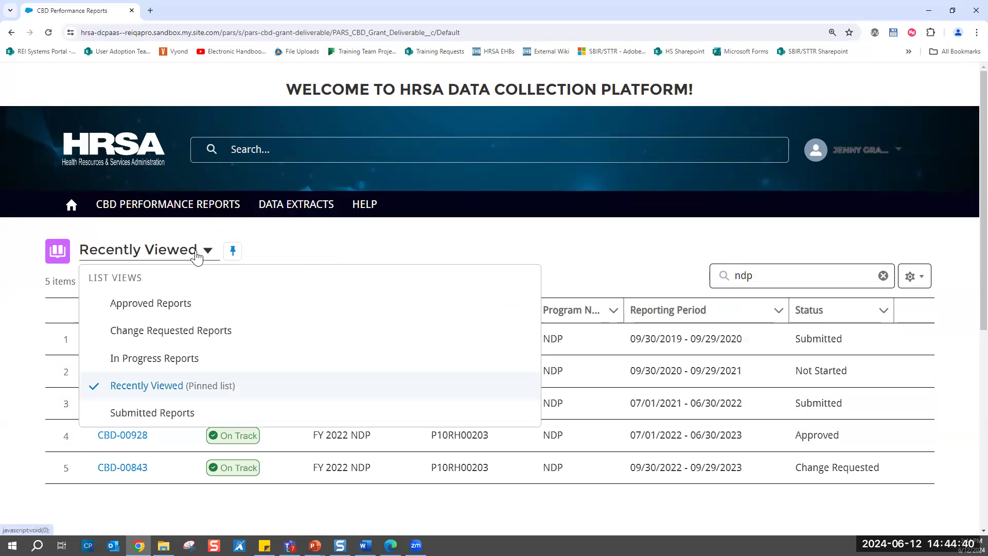
click(135, 307)
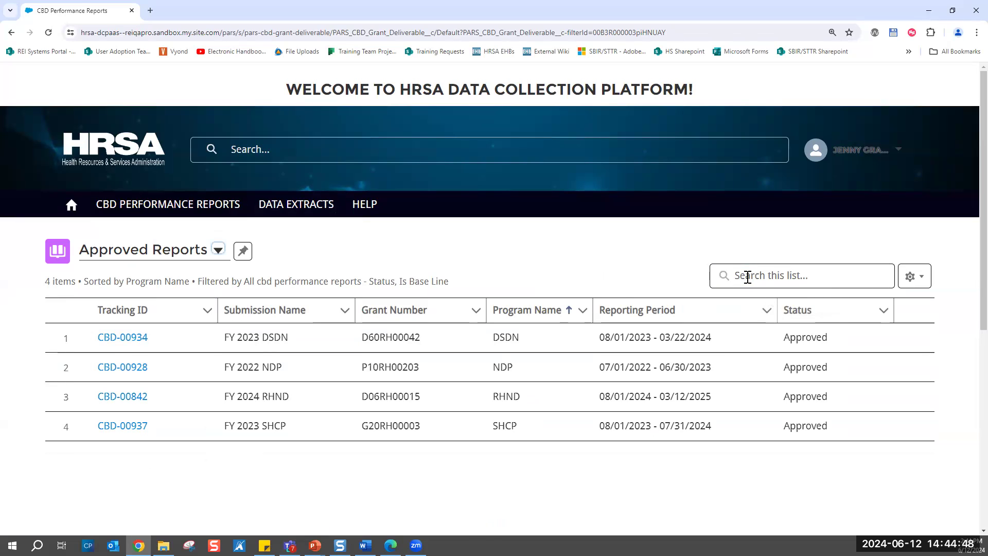
click(747, 276)
text(ndp)
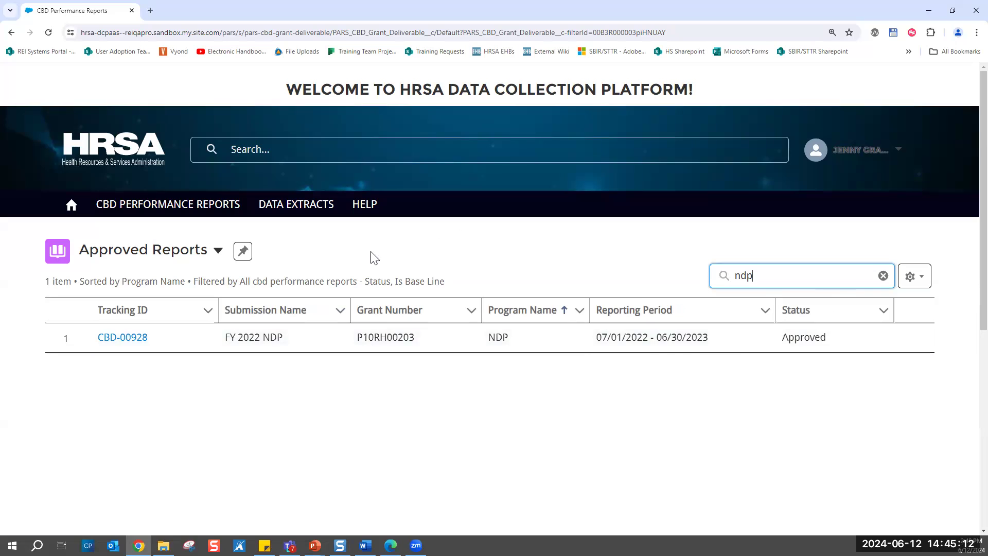
- Switch the list view to Change Requested Reports, open the FY 2022 NDP report and check its data entry forms
click(220, 260)
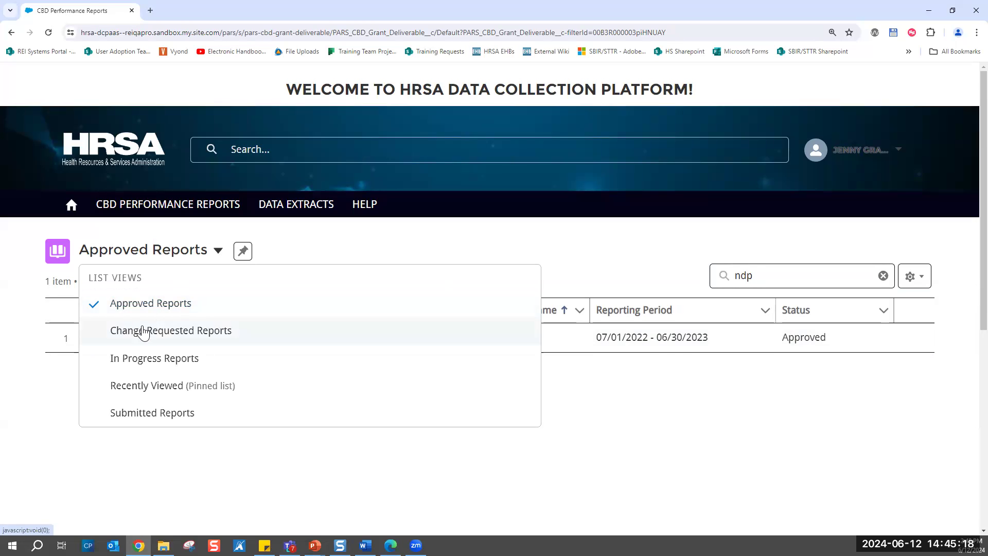
click(144, 335)
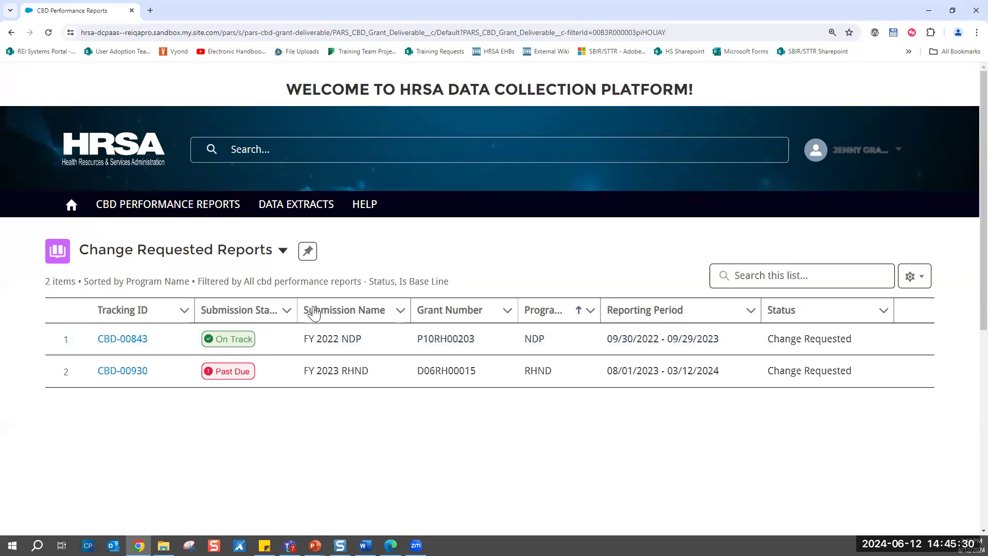
click(134, 341)
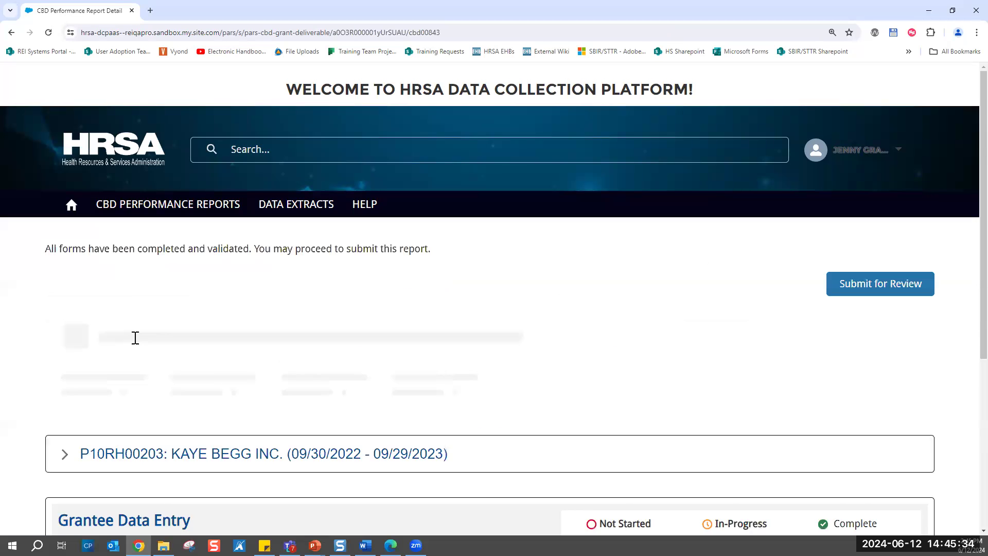
scroll(388, 336, down, 1)
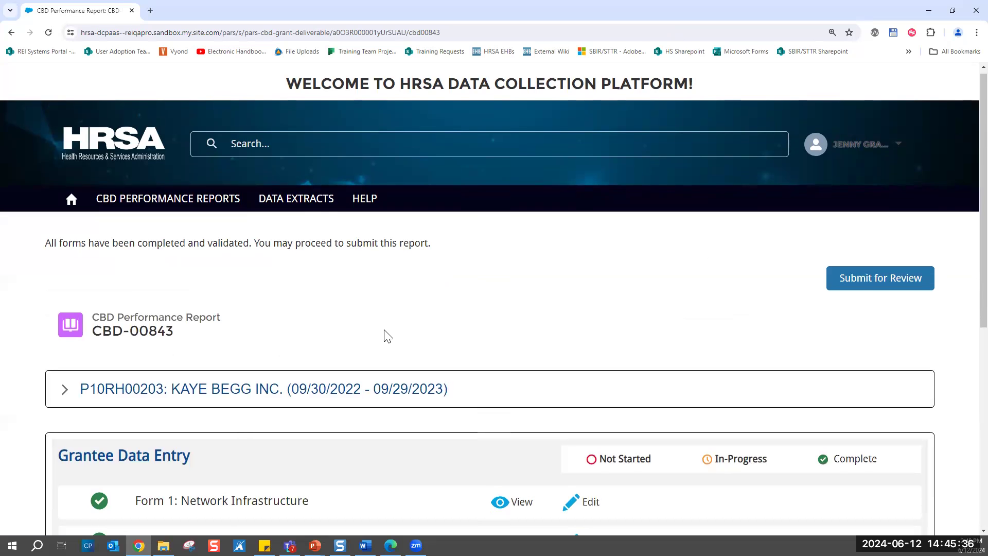
scroll(388, 336, down, 2)
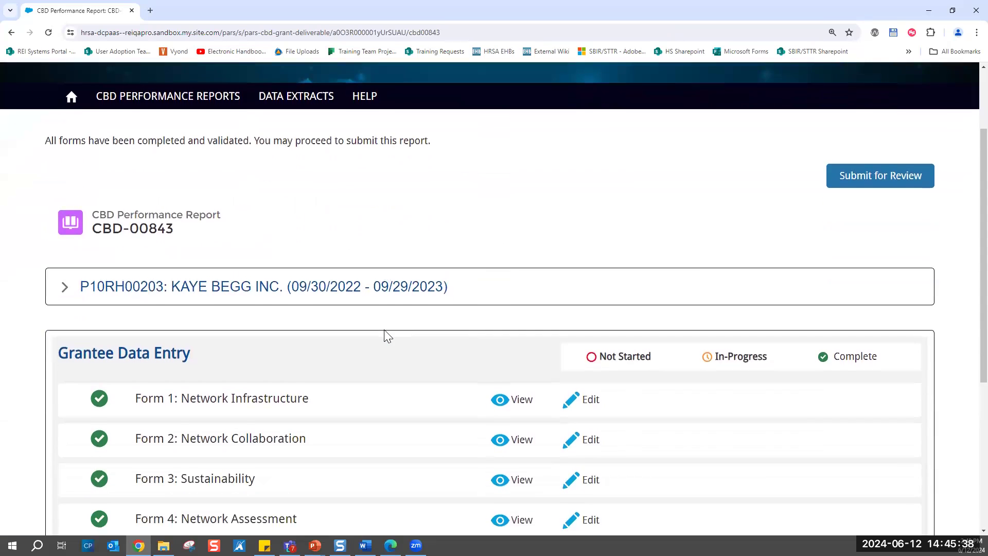
scroll(388, 335, down, 1)
scroll(388, 336, down, 2)
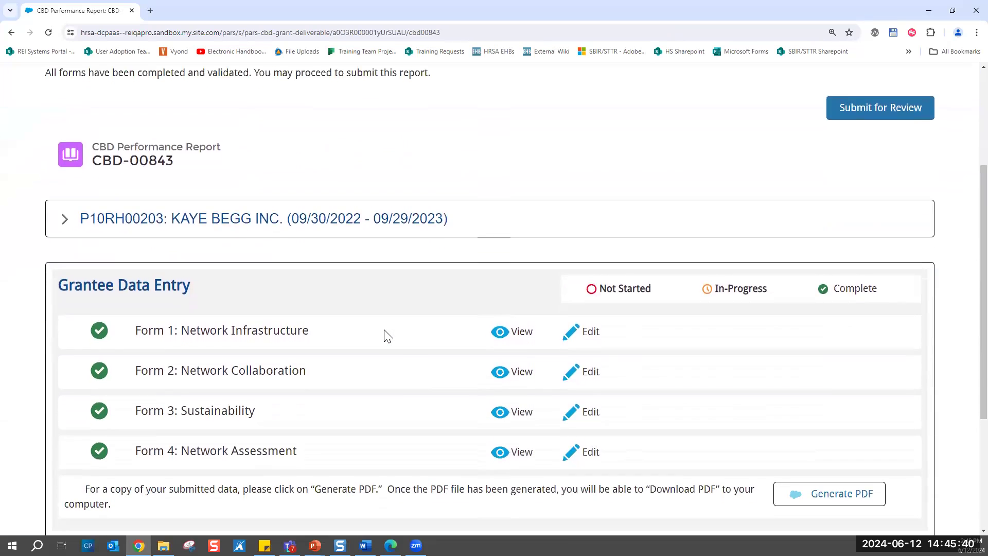
- Expand the change-requested report's Approval History and wrap the text of its Comments column
scroll(388, 336, down, 1)
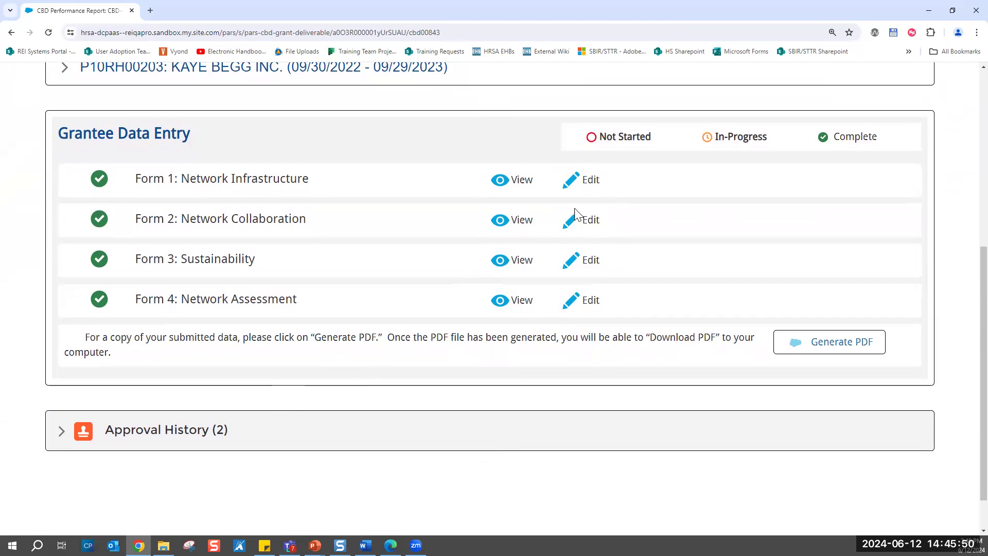
click(273, 436)
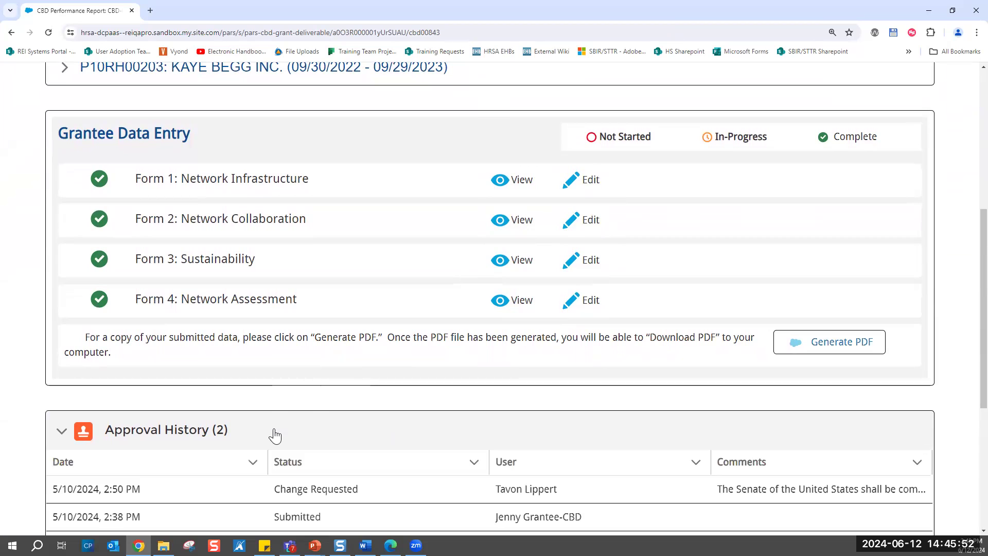
scroll(274, 436, down, 1)
scroll(274, 436, down, 1)
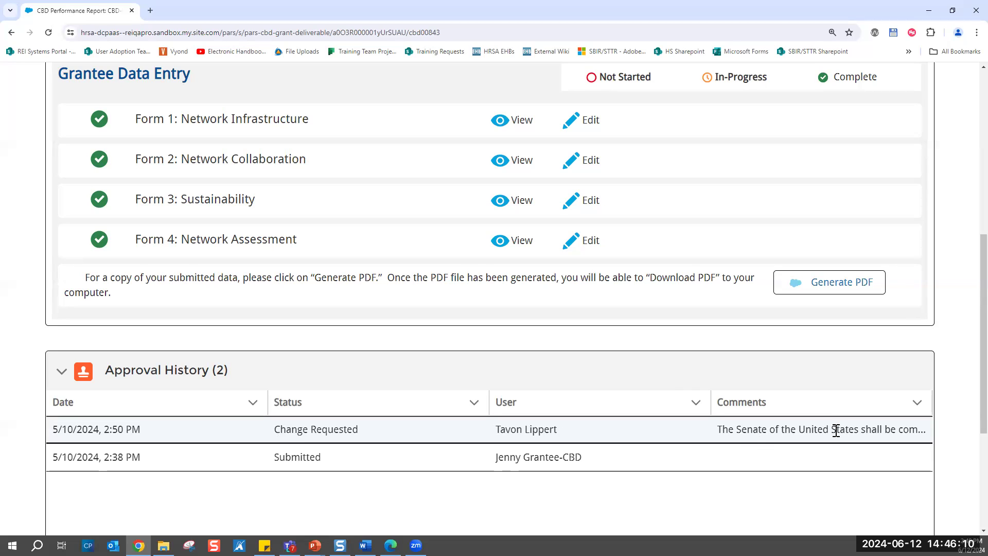
click(918, 409)
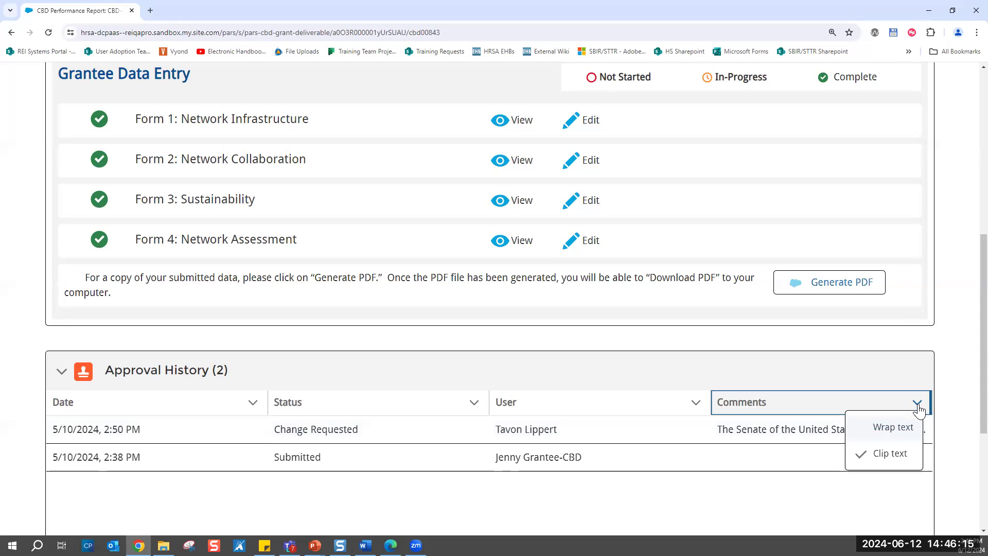
click(891, 434)
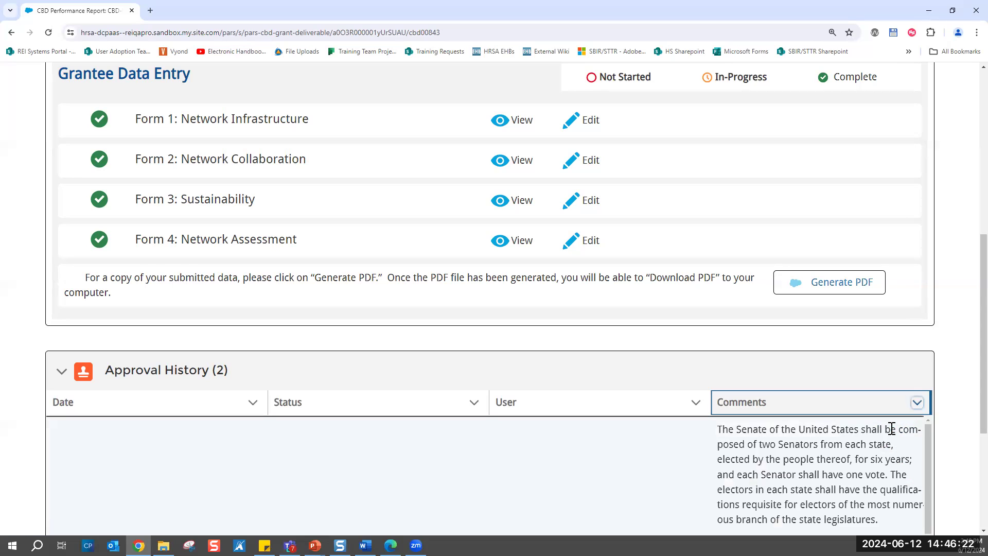
- Read the full change request comment in the Approval History and set the Comments column back to clipped text
scroll(879, 452, down, 1)
scroll(879, 452, up, 1)
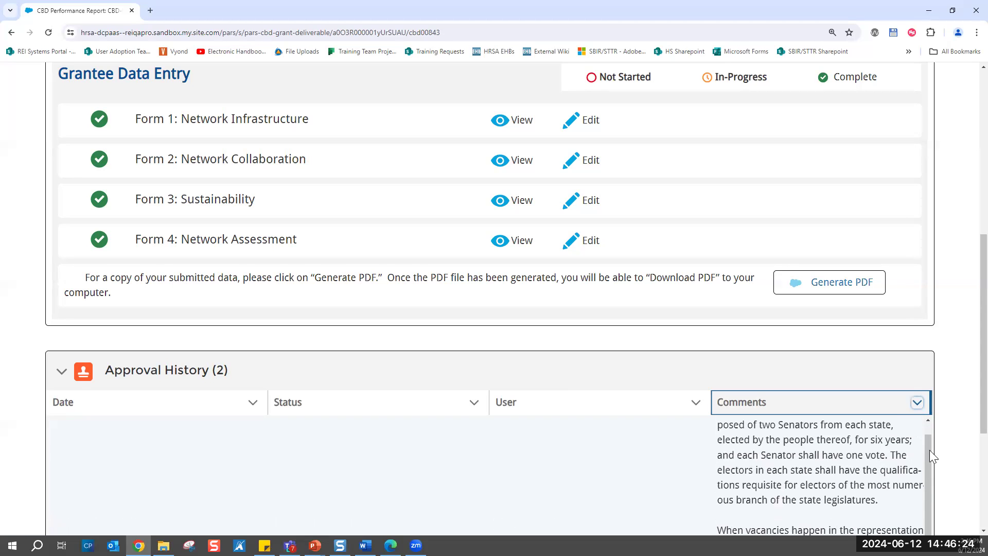
scroll(968, 465, down, 1)
scroll(967, 465, down, 1)
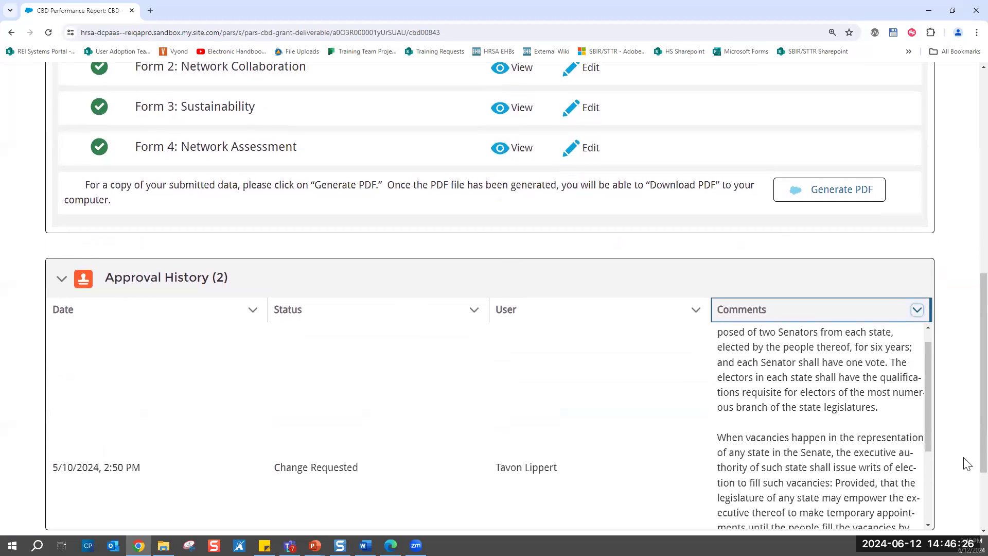
scroll(967, 463, down, 1)
scroll(826, 381, up, 1)
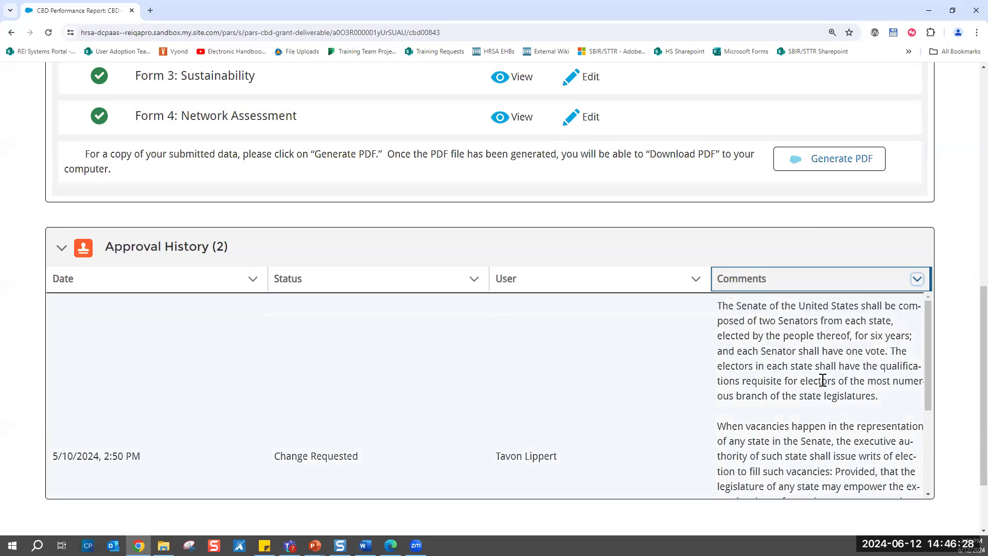
scroll(760, 335, down, 5)
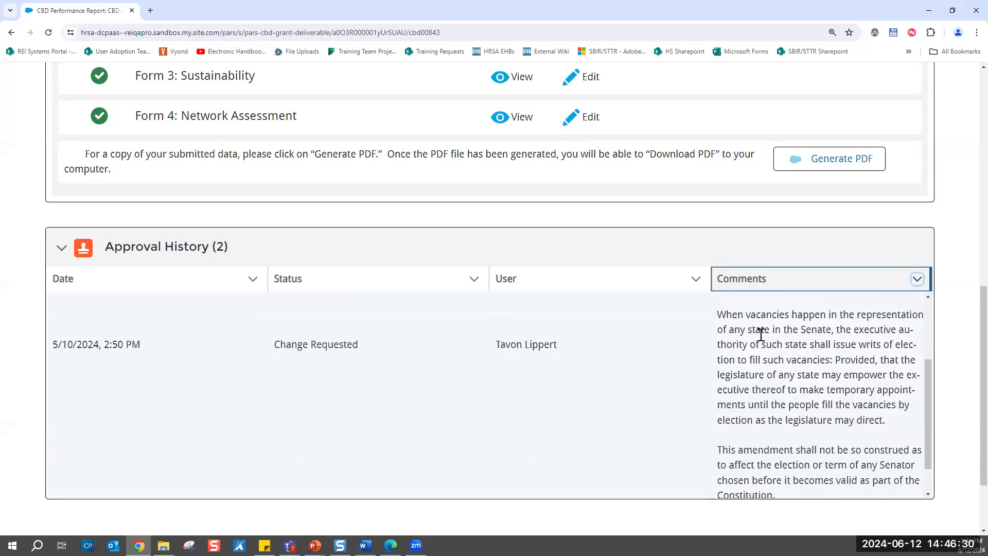
scroll(761, 335, up, 5)
scroll(761, 334, up, 3)
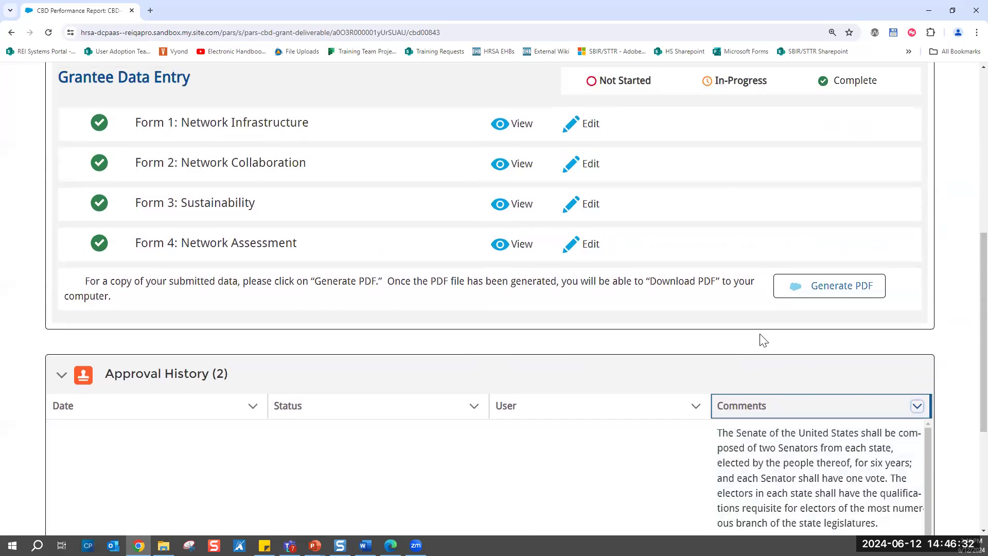
click(917, 406)
click(880, 458)
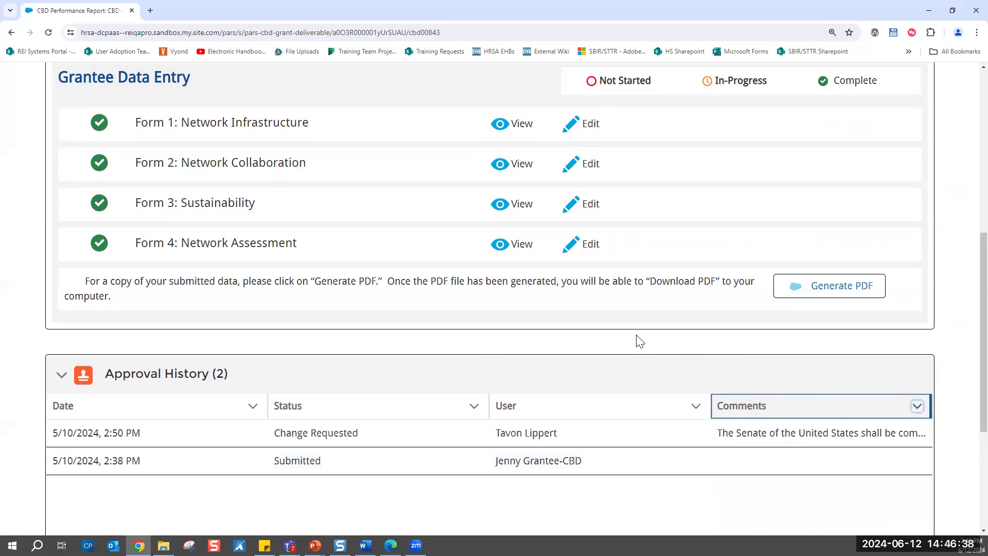
- Review the report's data entry forms, its option to submit for review and its Approval History entries
scroll(664, 235, up, 2)
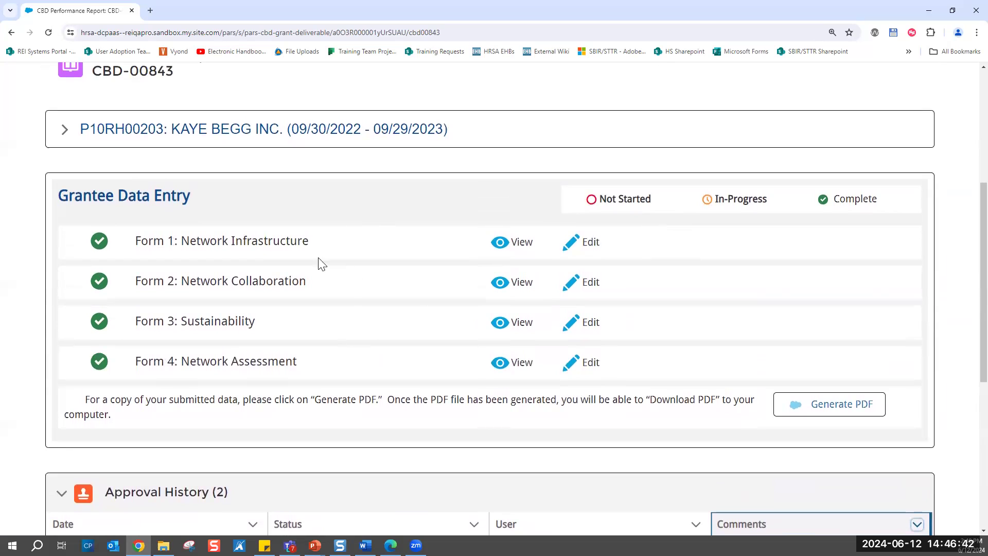
scroll(417, 313, up, 2)
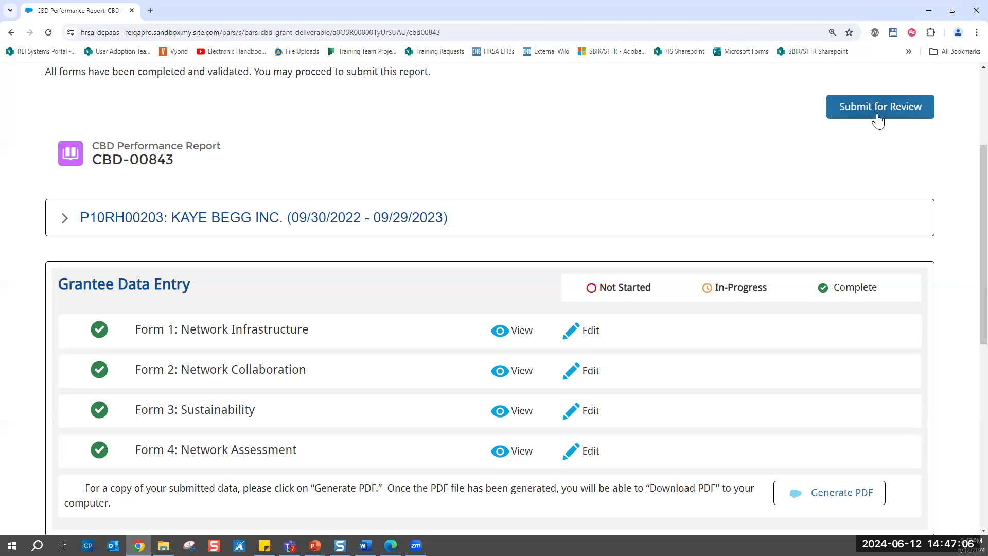
scroll(725, 157, up, 1)
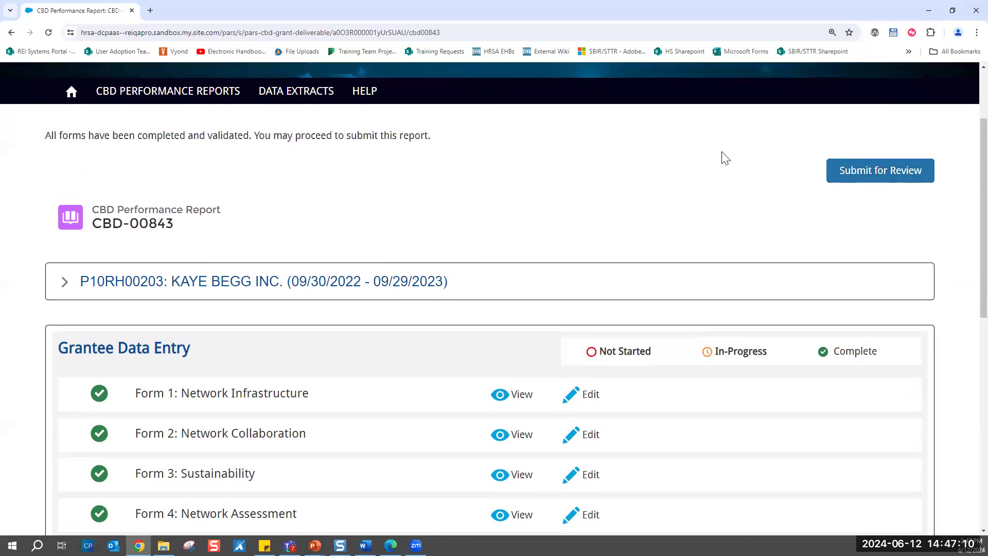
scroll(726, 158, down, 5)
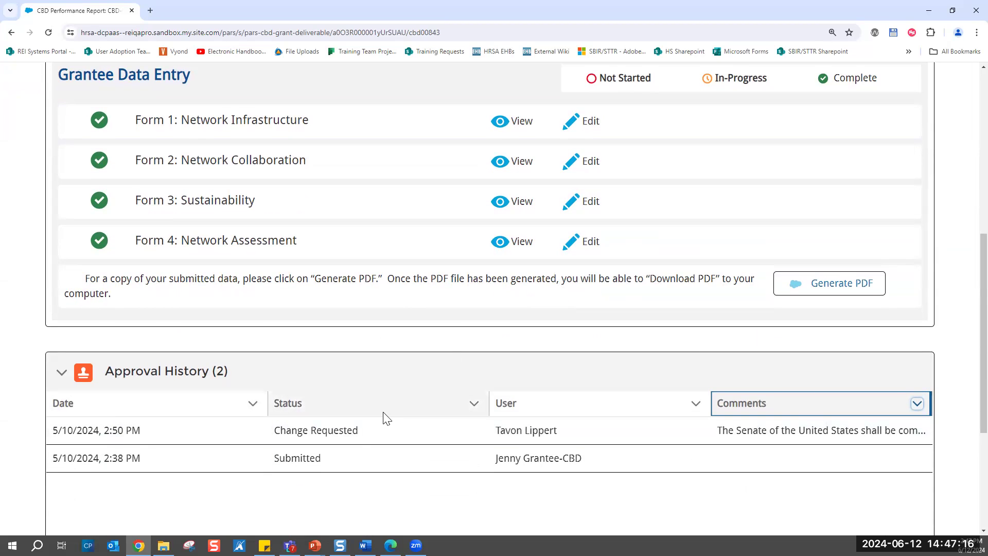
scroll(382, 411, up, 5)
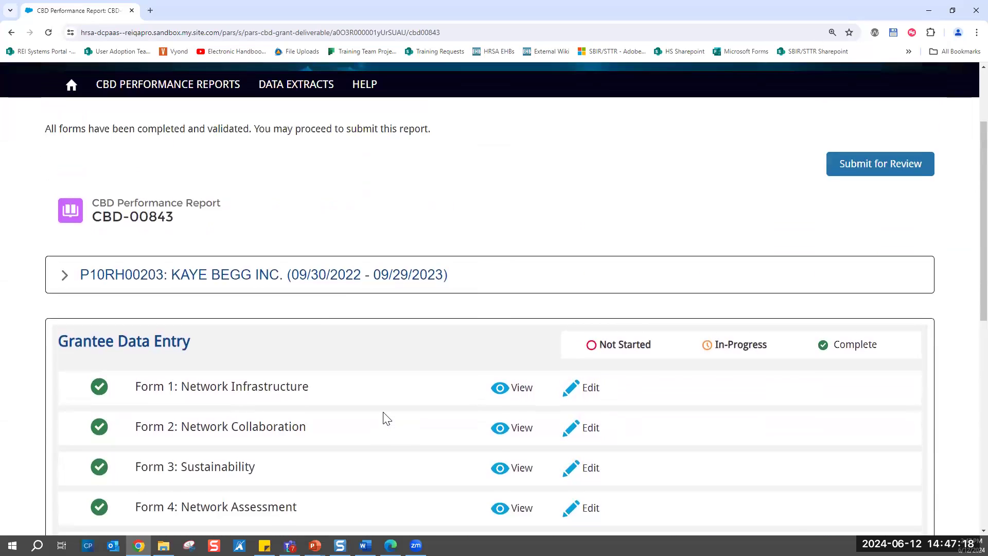
- Return to the CBD performance reports list, search the recently viewed reports for "ndp" and check which list views are available
click(189, 94)
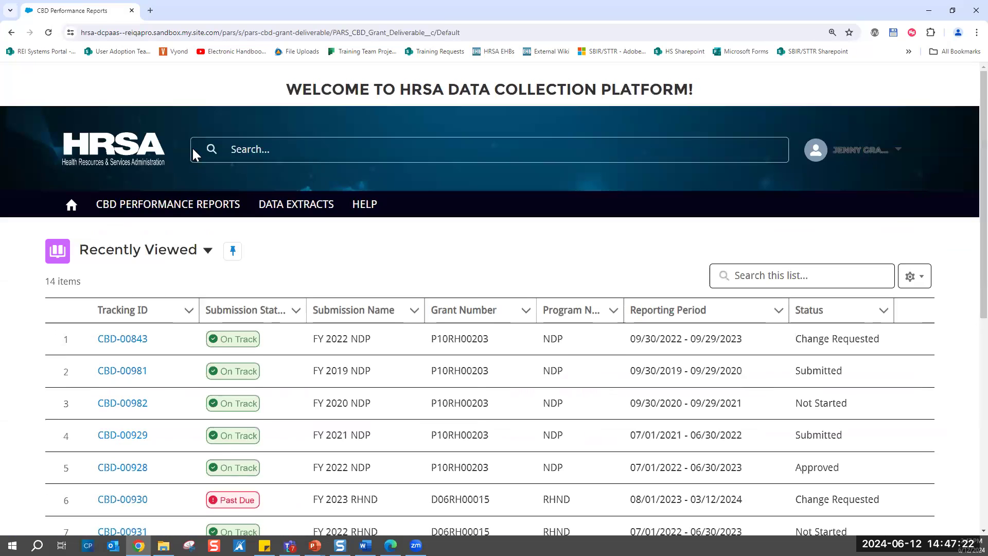
click(779, 279)
text(ndp)
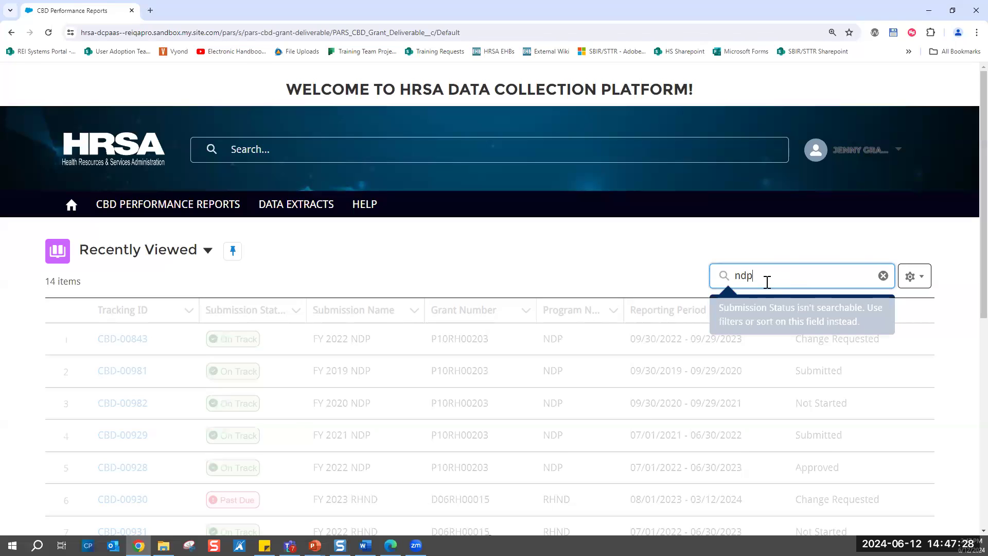
click(537, 269)
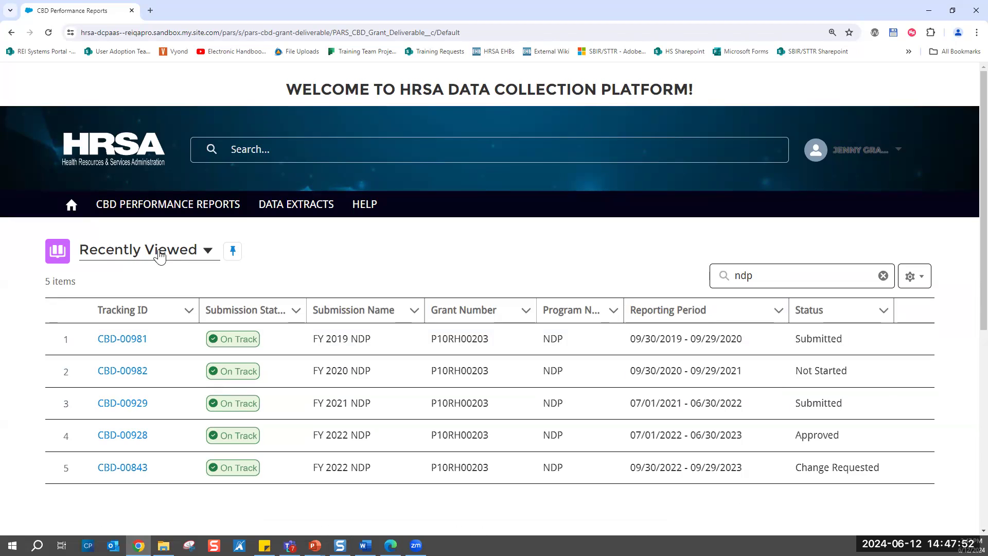
click(187, 255)
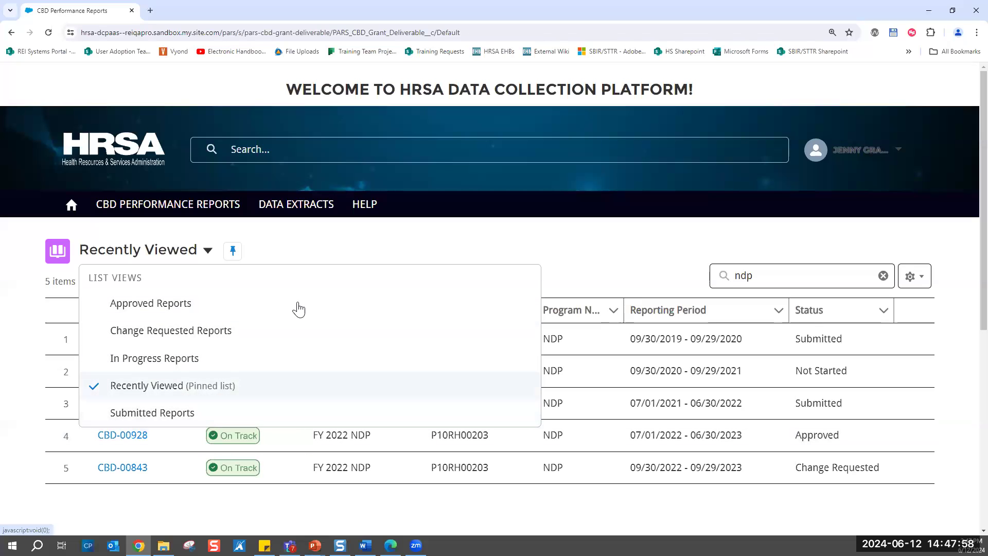
key(Escape)
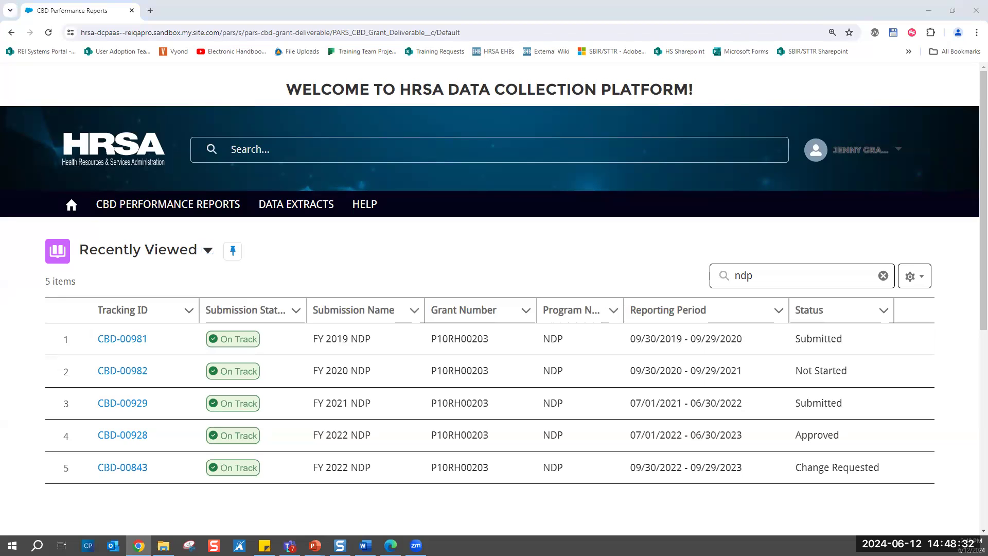
key(alt+Tab)
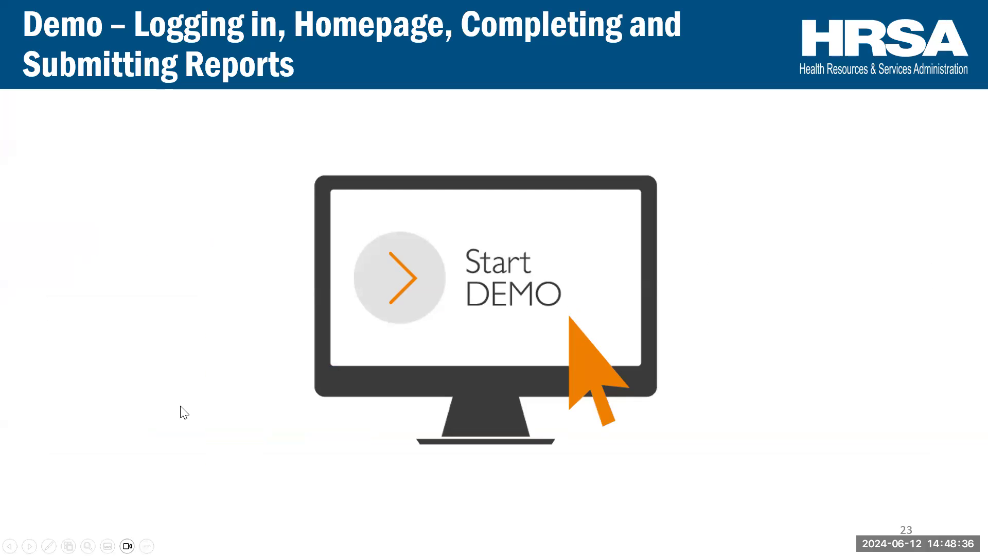
key(Right)
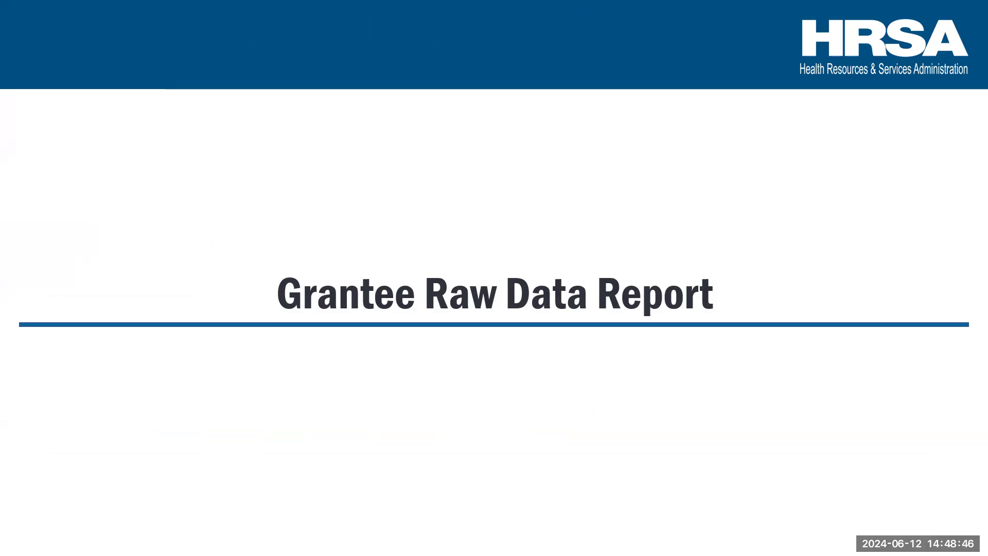
key(Right)
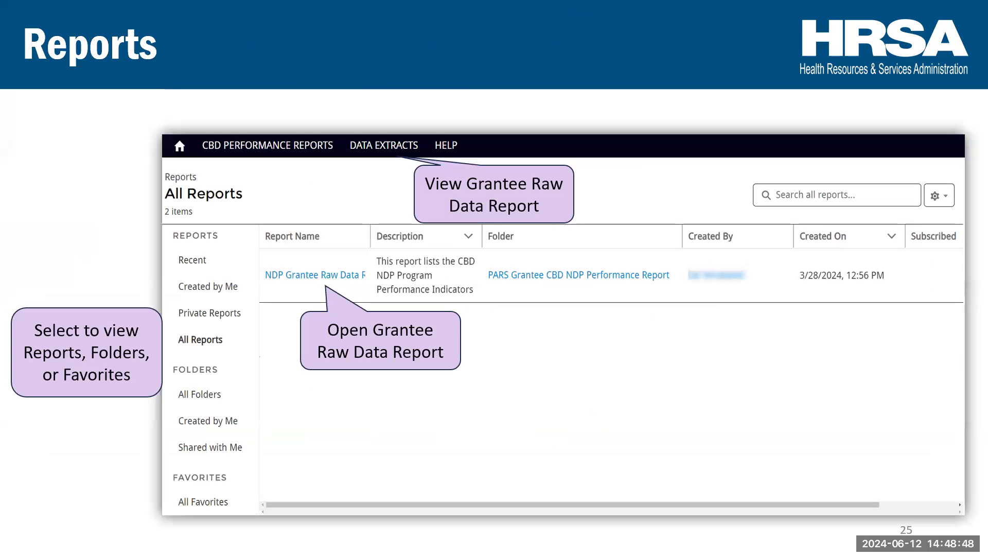
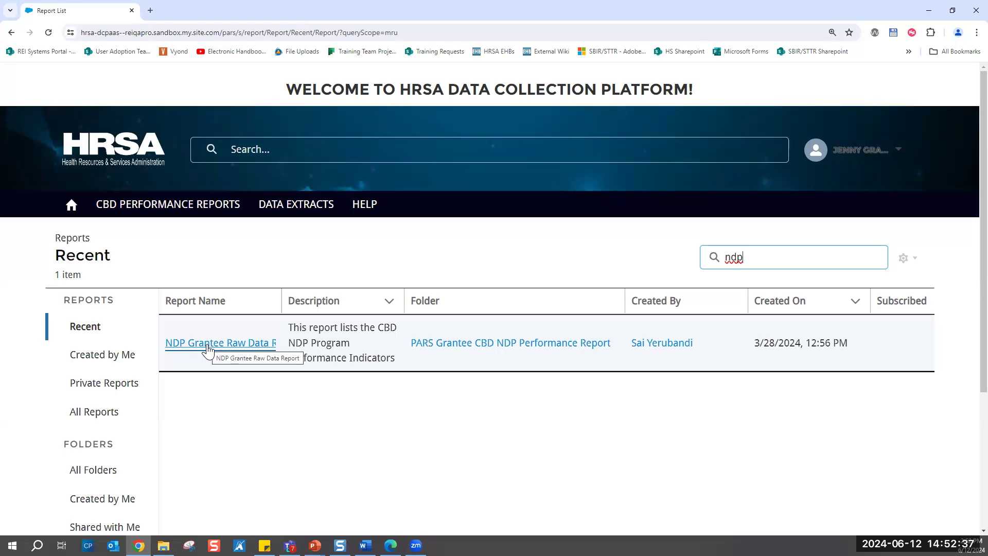
- Open the NDP Grantee Raw Data Report and review its summary totals and record rows
click(208, 350)
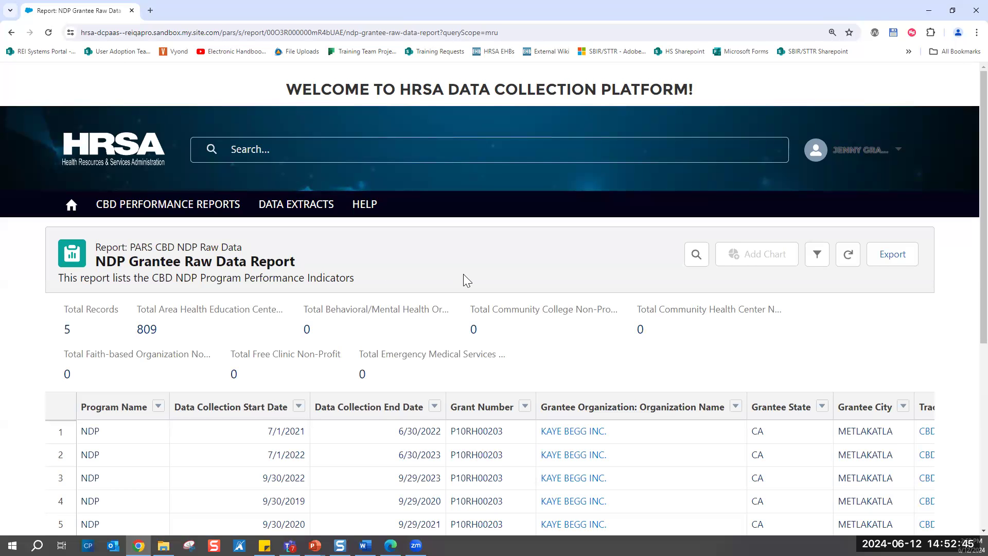
scroll(464, 276, down, 2)
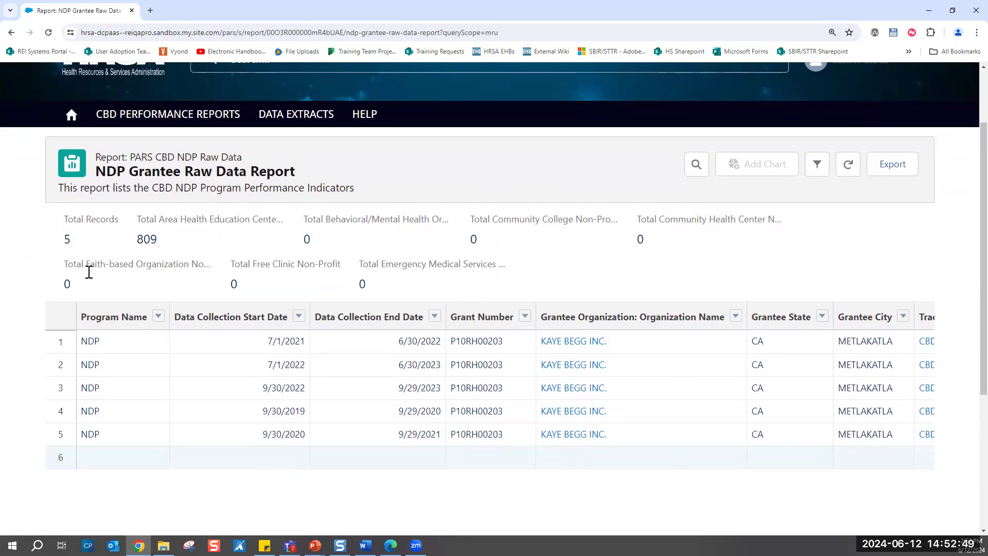
scroll(434, 266, down, 1)
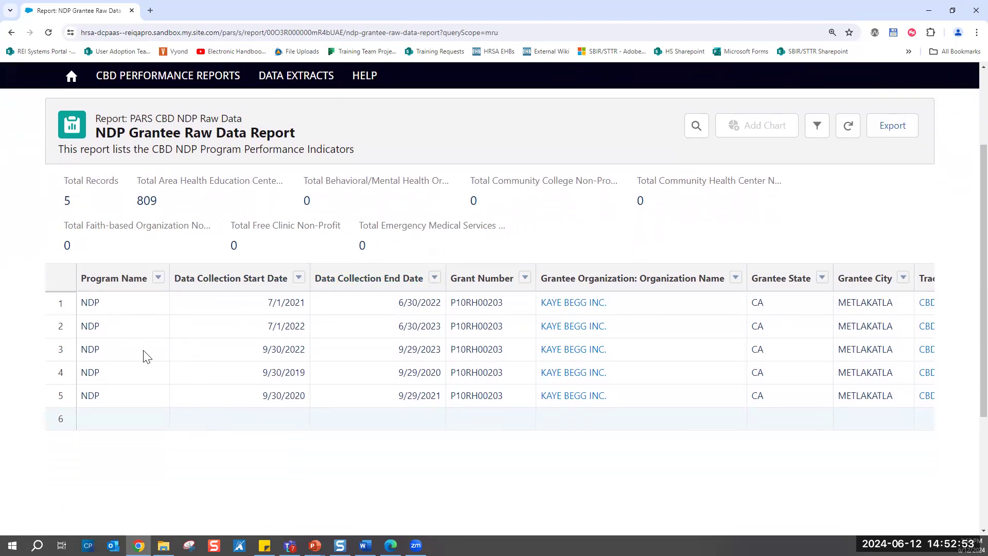
scroll(282, 344, down, 2)
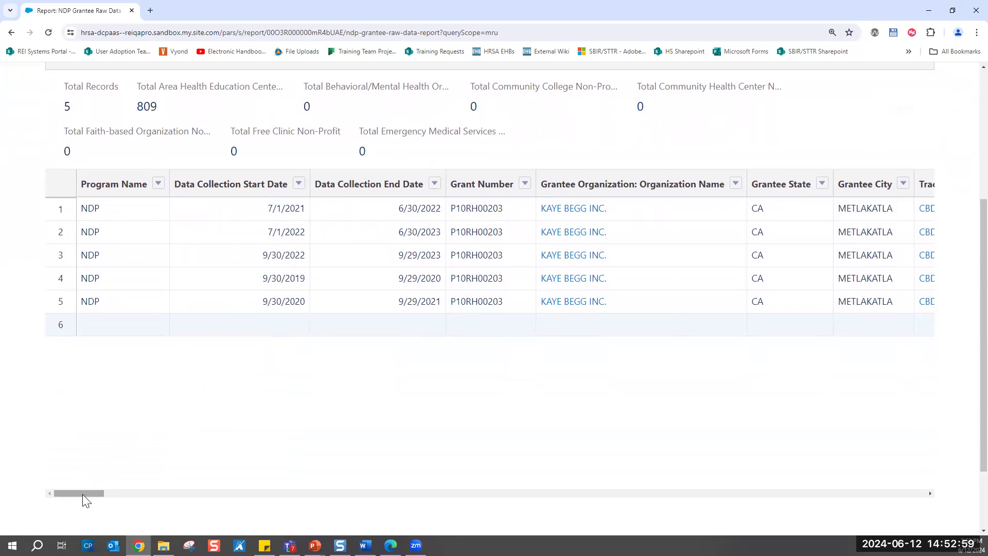
mouse_move(82, 494)
mouse_down()
mouse_move(221, 492)
mouse_move(69, 491)
mouse_up()
scroll(235, 428, up, 3)
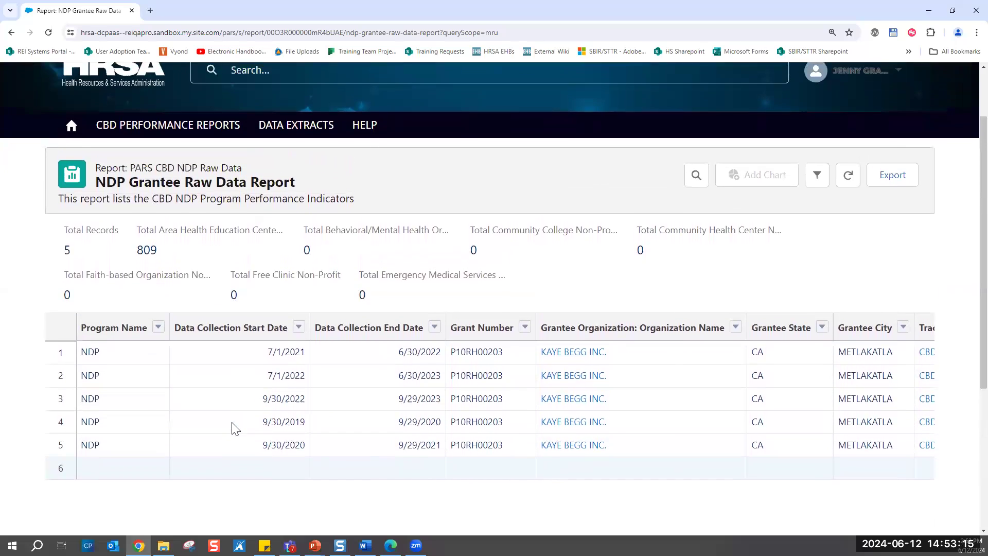
scroll(235, 428, up, 1)
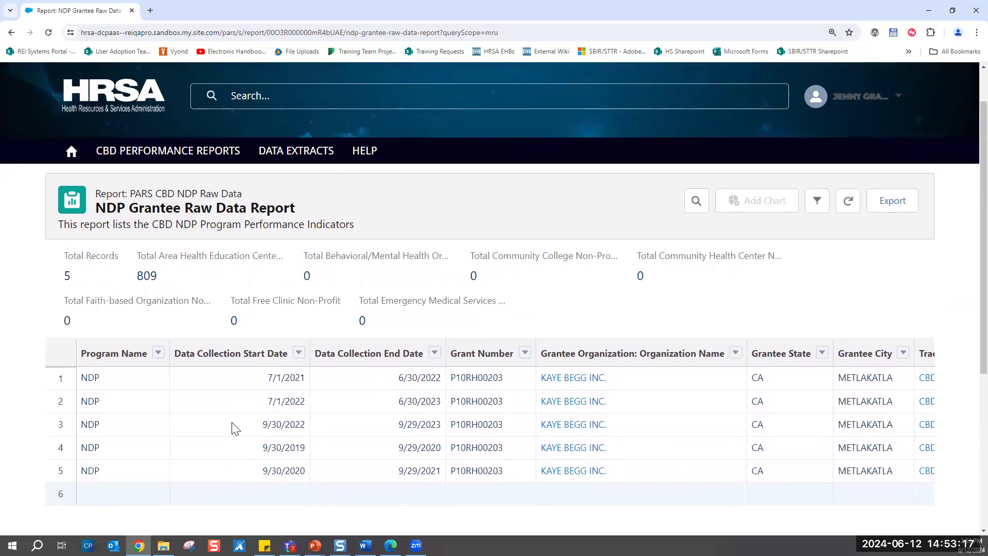
- Show the report's export options with the Details Only view, Excel Format .xls and ISO-8859-1 encoding, and close them without exporting
click(895, 205)
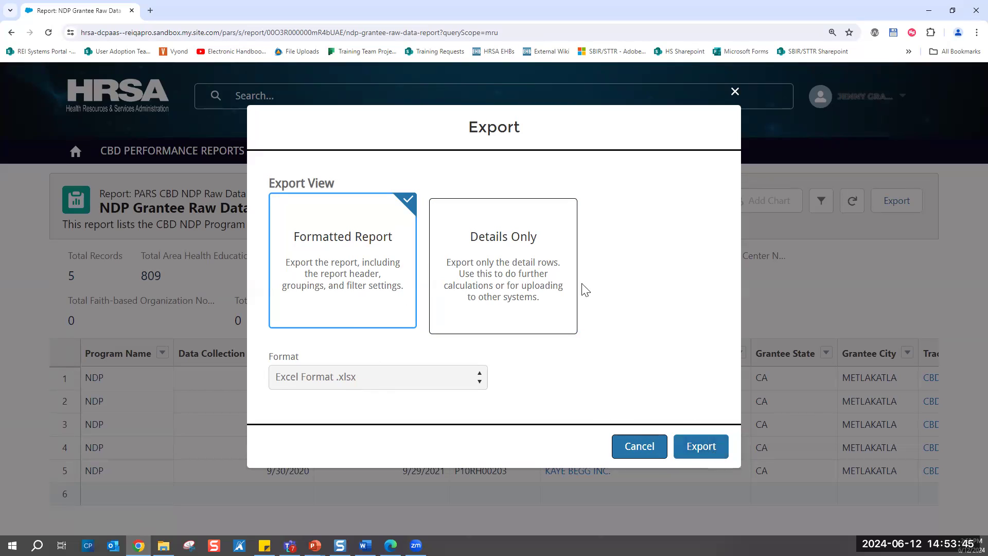
click(534, 264)
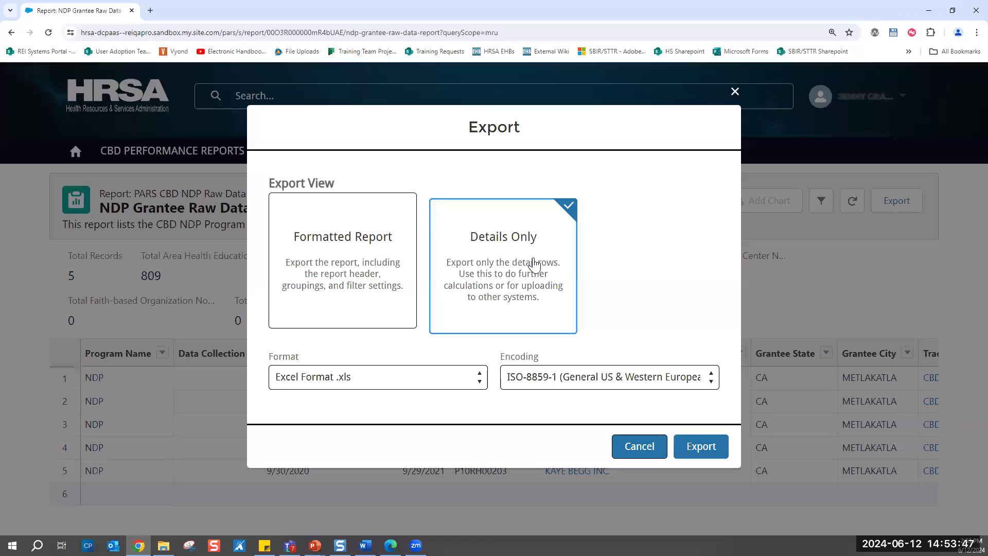
click(378, 375)
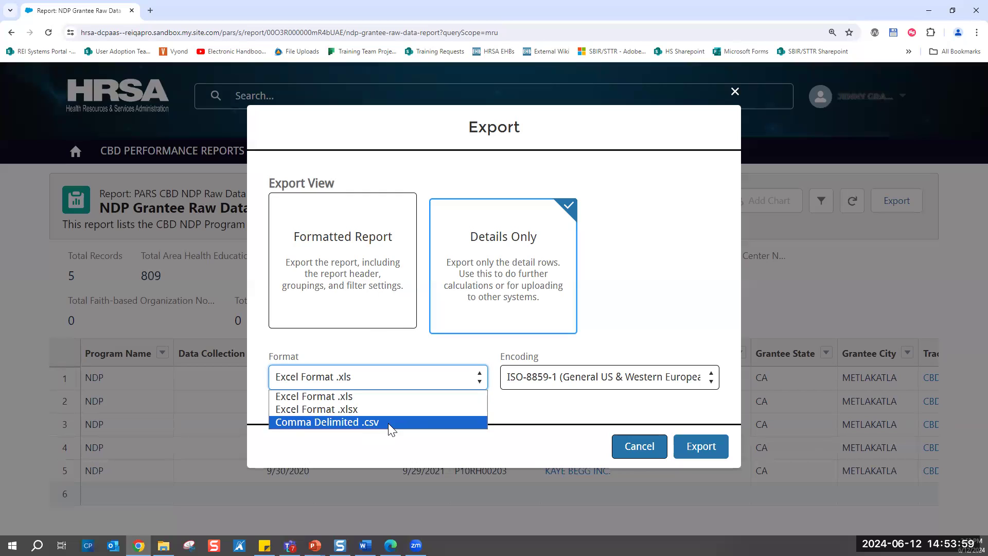
click(325, 397)
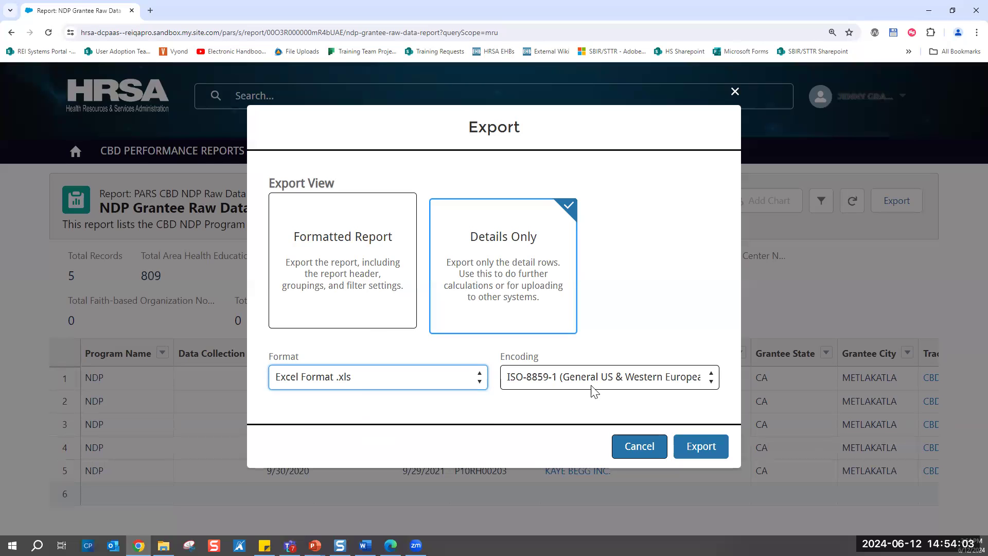
click(569, 382)
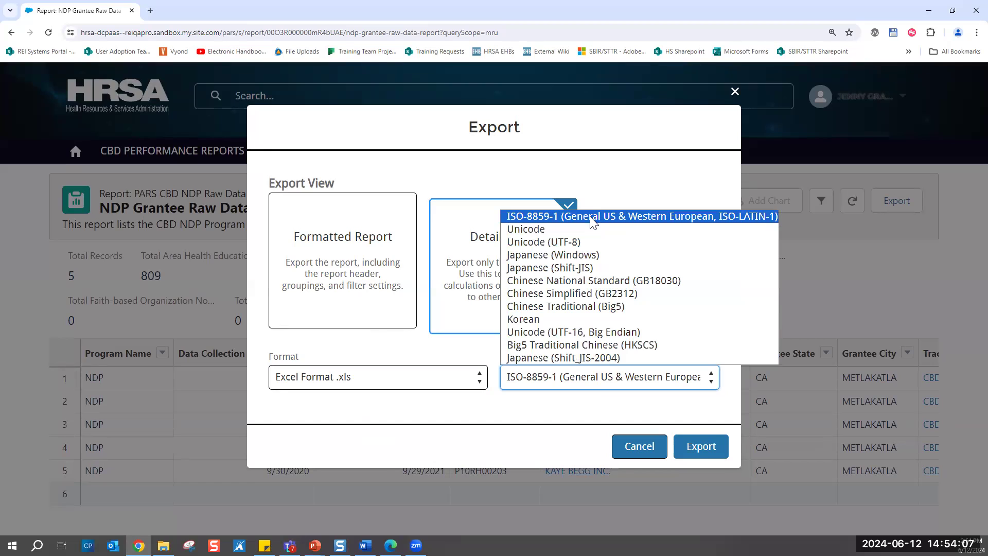
click(592, 221)
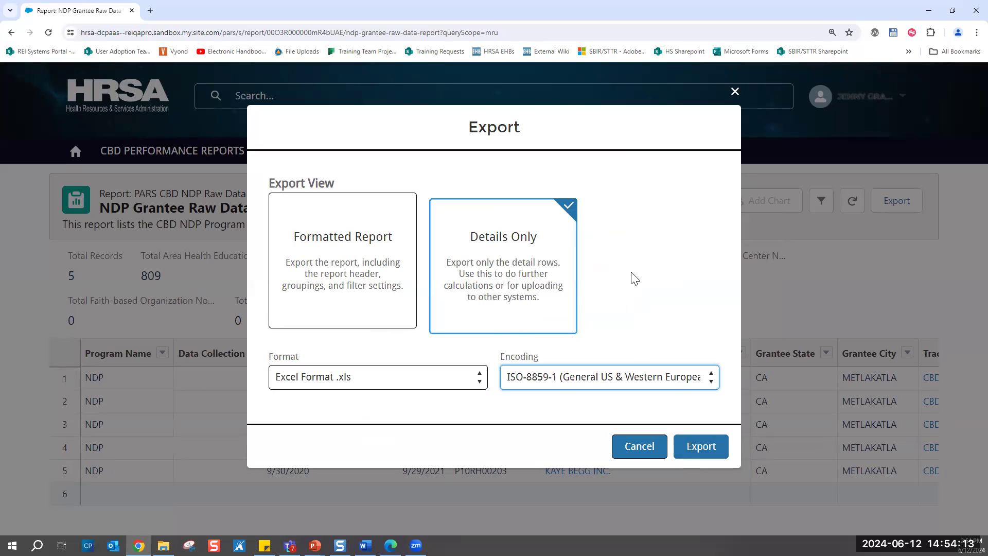
click(735, 93)
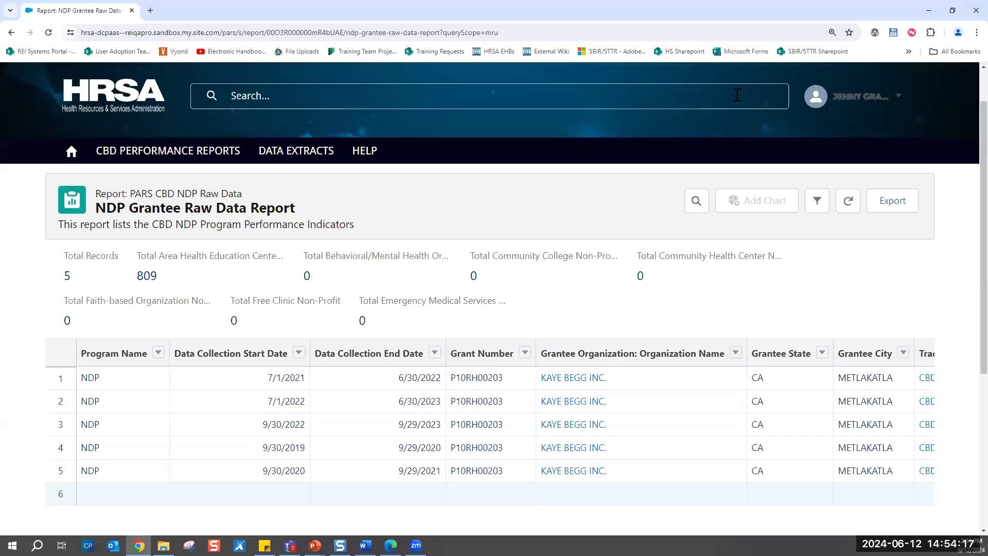
- Open the Help page and review its technical assistance information and the user guides for HSD, RSID and CBD
click(365, 157)
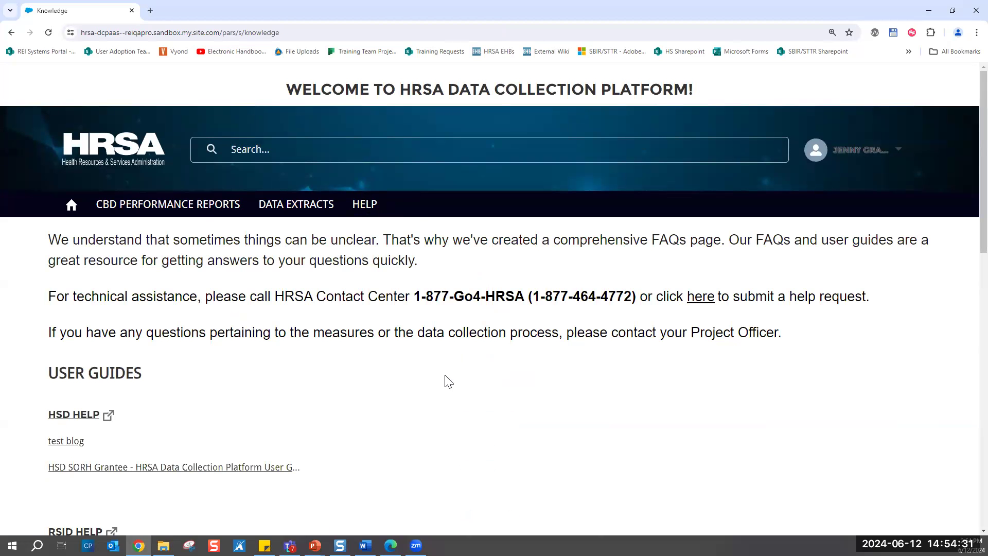
scroll(448, 381, down, 2)
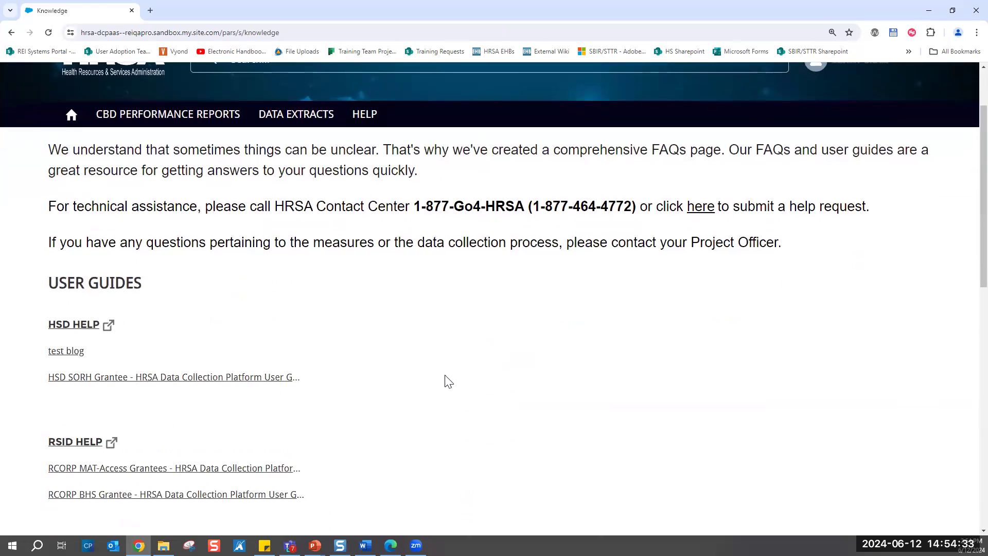
scroll(446, 381, down, 1)
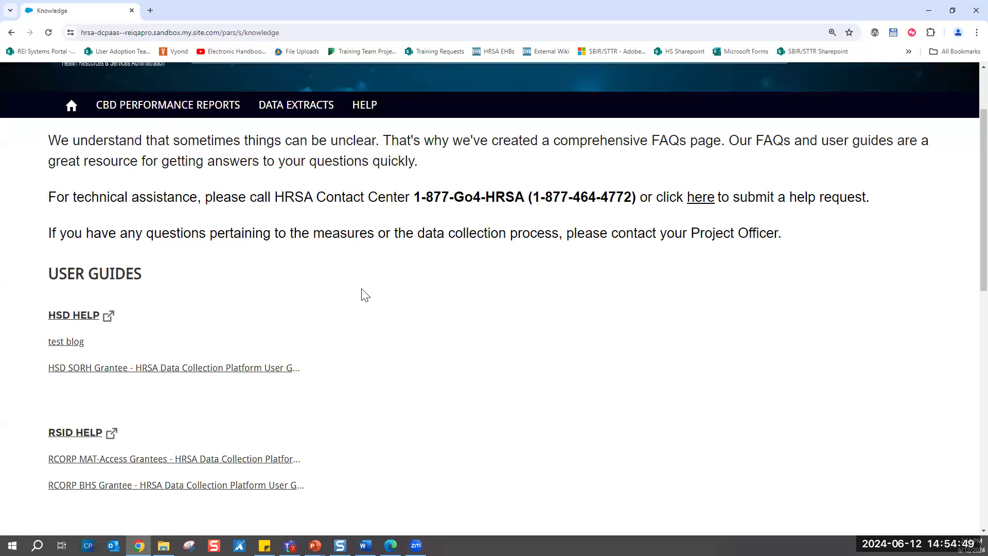
scroll(363, 293, down, 1)
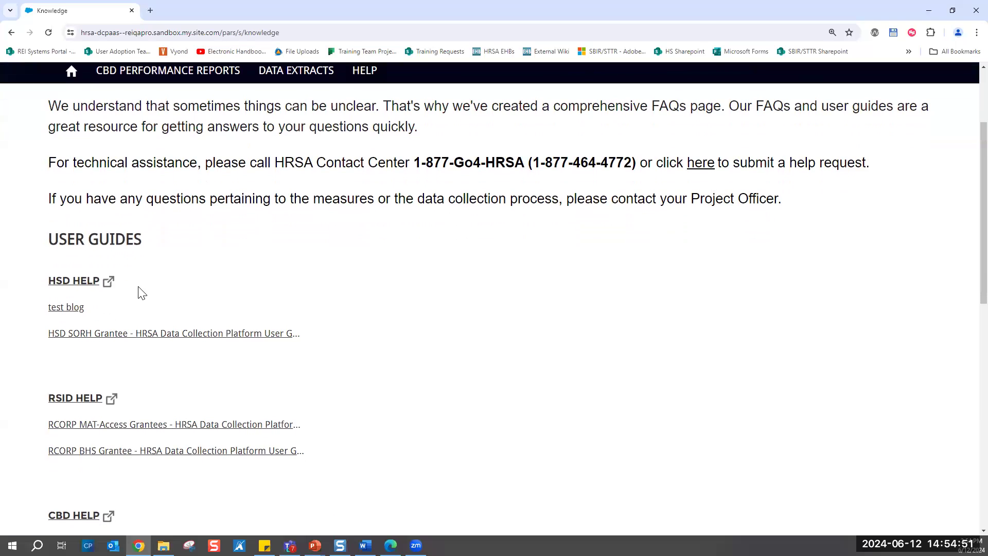
scroll(144, 293, down, 2)
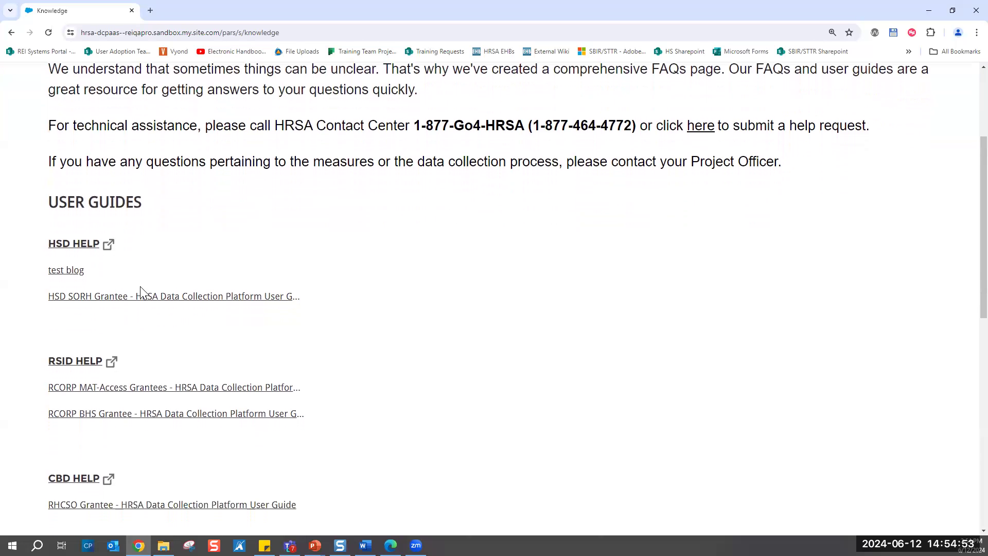
drag(108, 428, 268, 212)
click(268, 212)
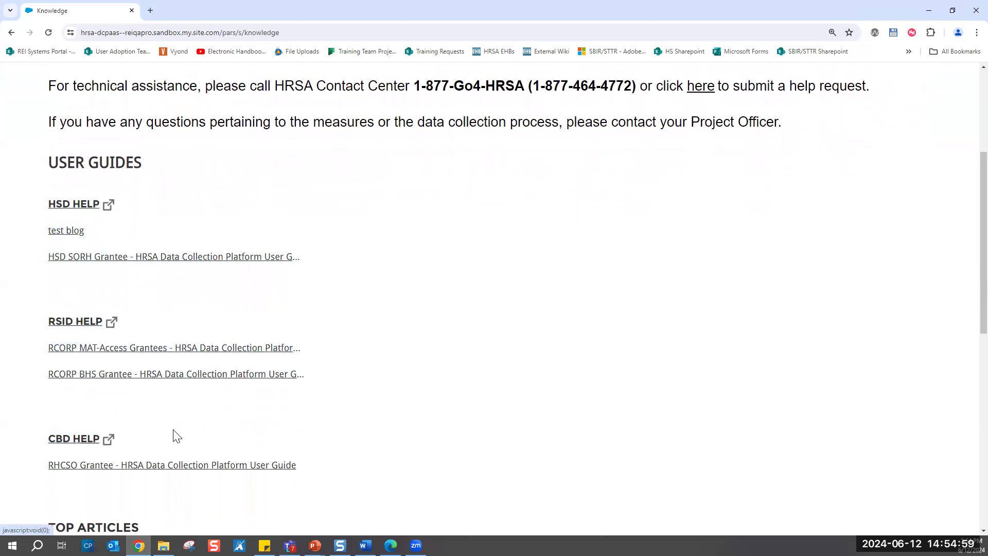
scroll(175, 434, down, 1)
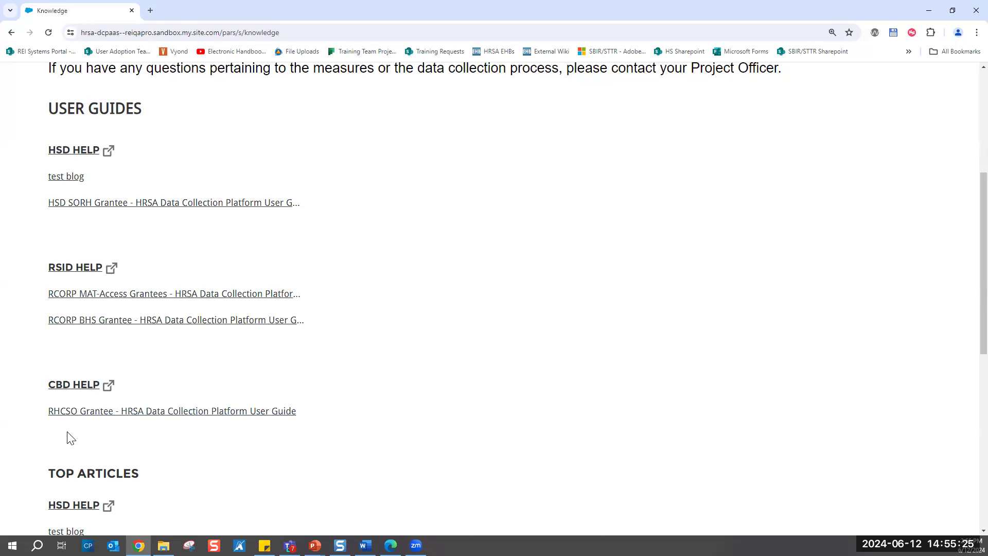
scroll(442, 393, up, 2)
scroll(441, 393, up, 1)
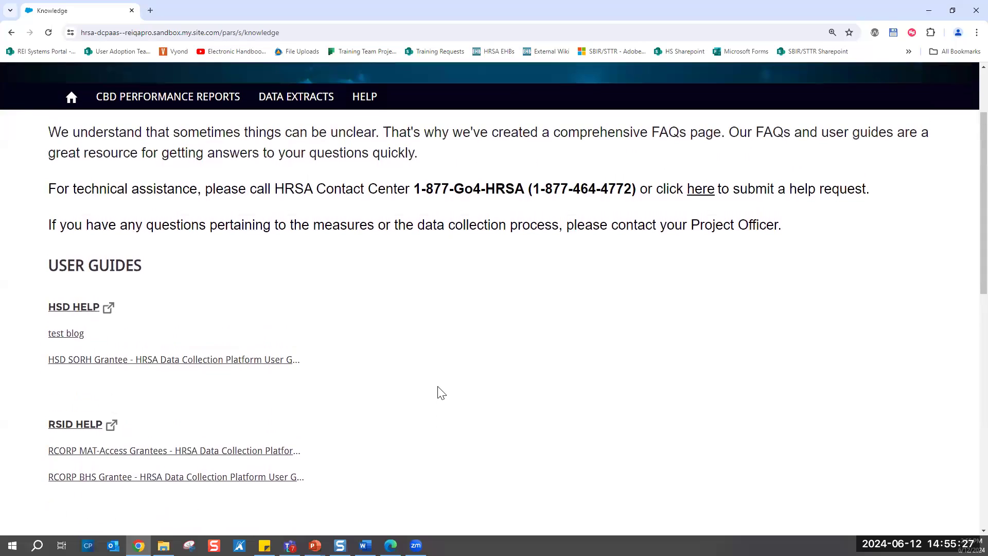
- Open the RHCSO Grantee user guide under CBD Help and look through its table of contents, help materials, overview and access instructions
scroll(442, 427, down, 3)
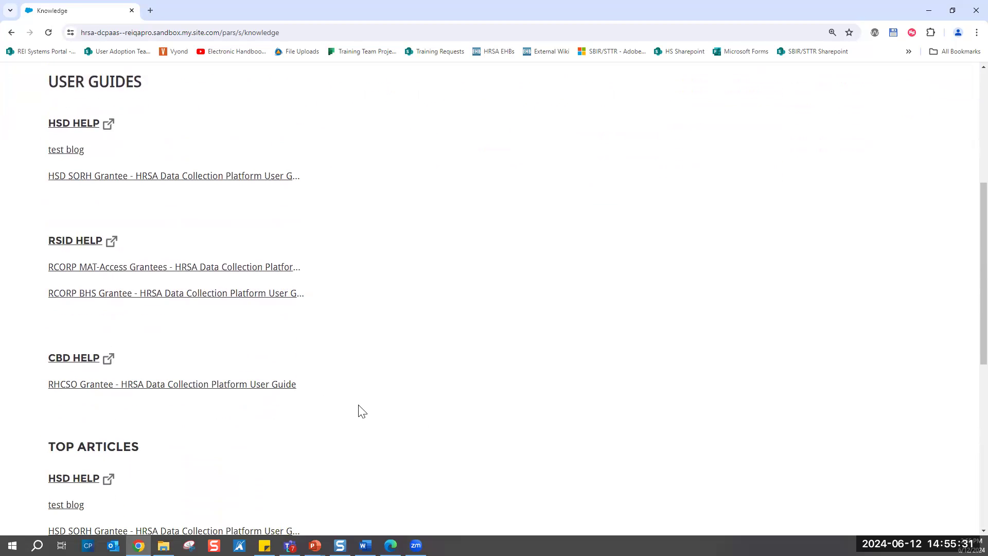
click(254, 390)
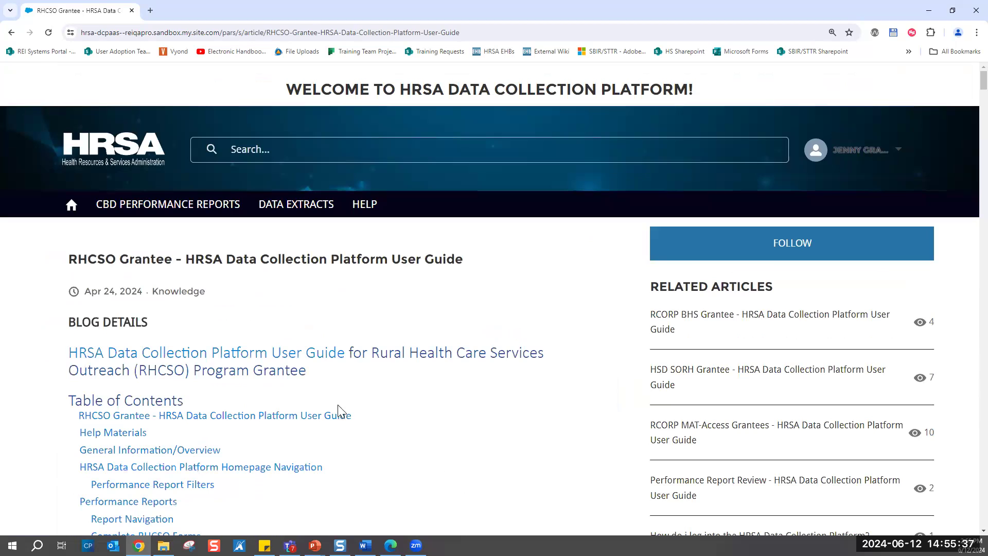
scroll(375, 428, down, 3)
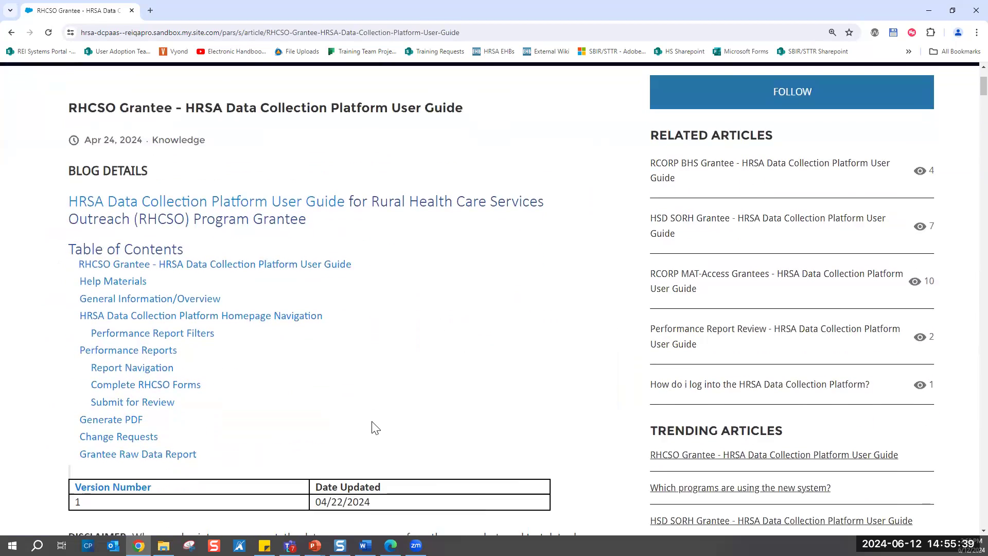
scroll(376, 428, down, 3)
scroll(373, 422, down, 2)
scroll(373, 422, down, 3)
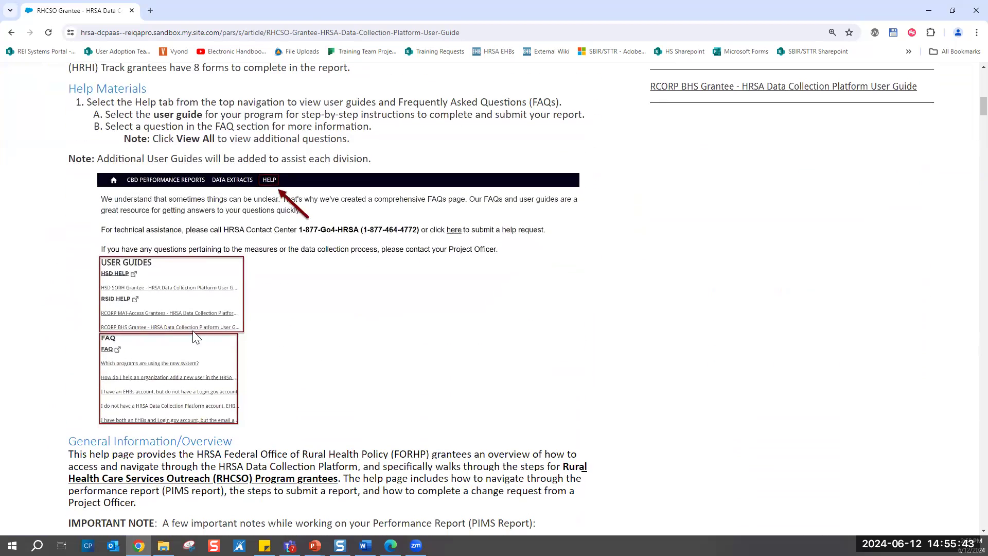
scroll(339, 456, down, 2)
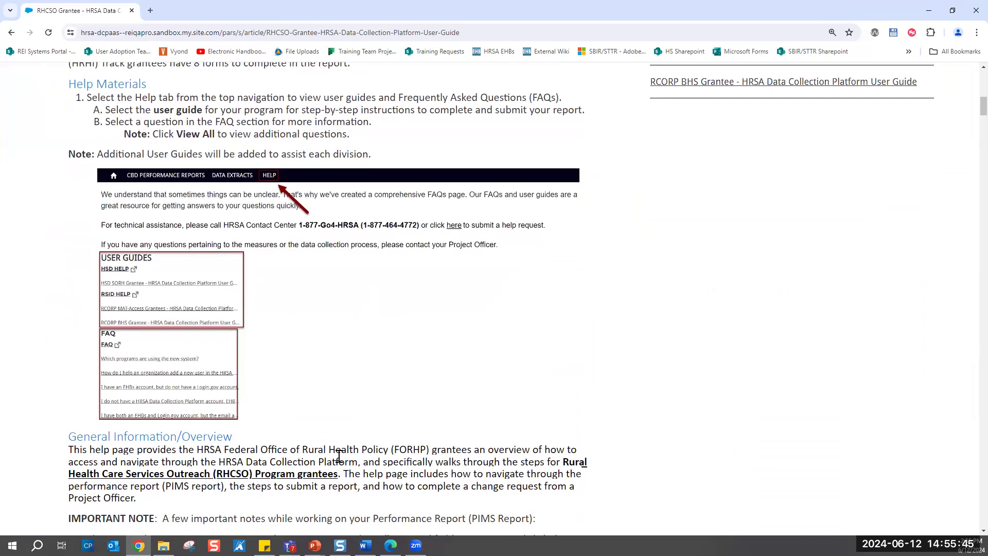
scroll(339, 459, down, 12)
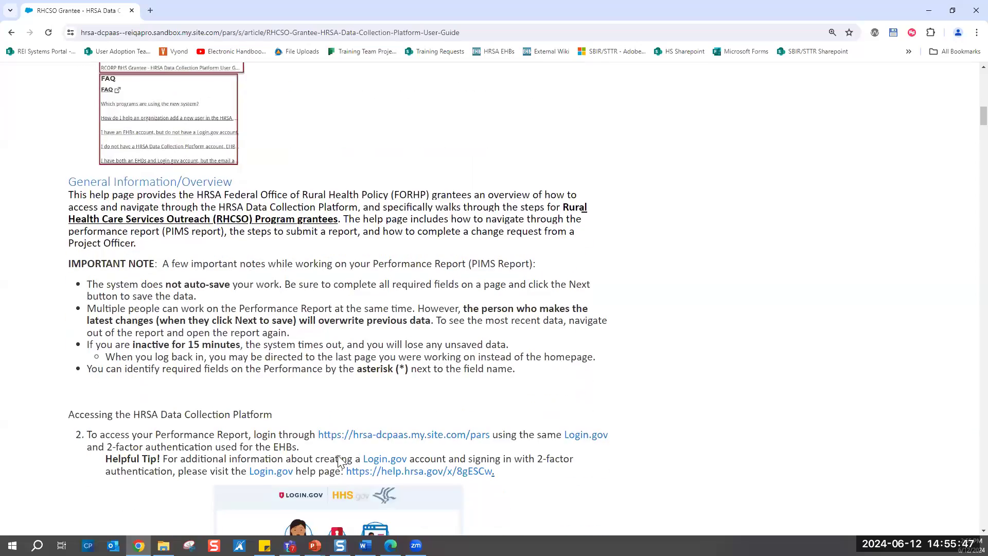
scroll(341, 461, up, 18)
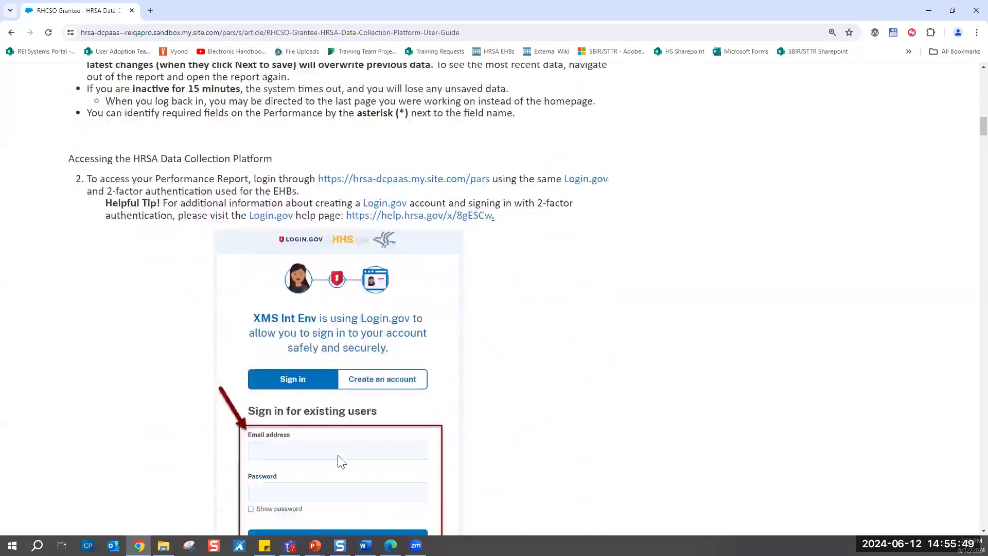
scroll(379, 364, up, 5)
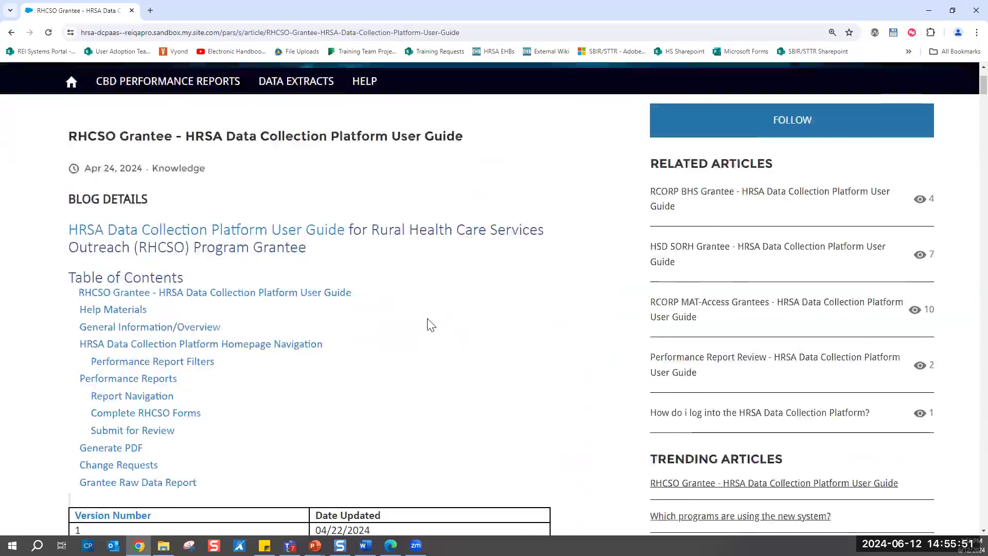
- Return to the Help page and review its FAQ section, including the option to view all questions
click(372, 210)
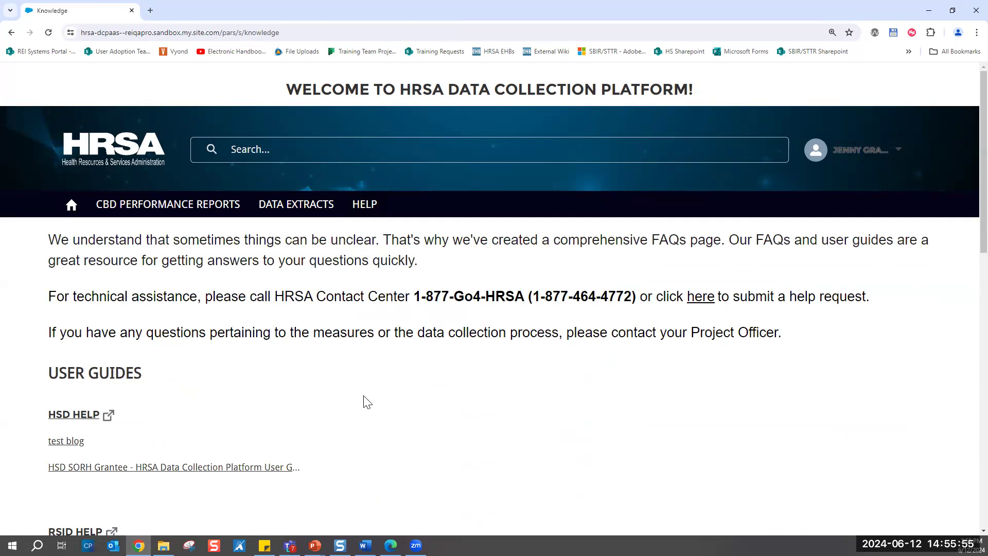
scroll(366, 401, down, 8)
scroll(366, 401, down, 4)
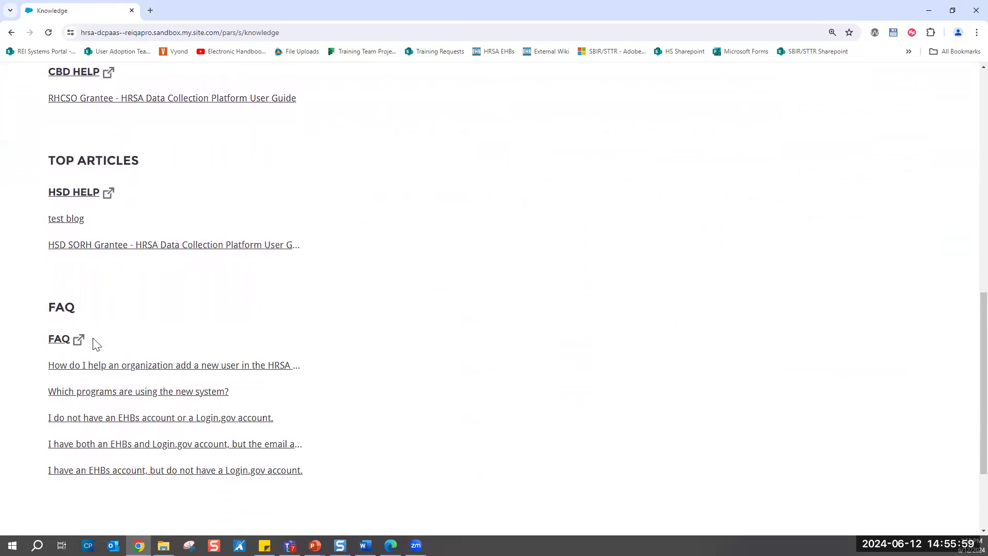
scroll(315, 419, down, 1)
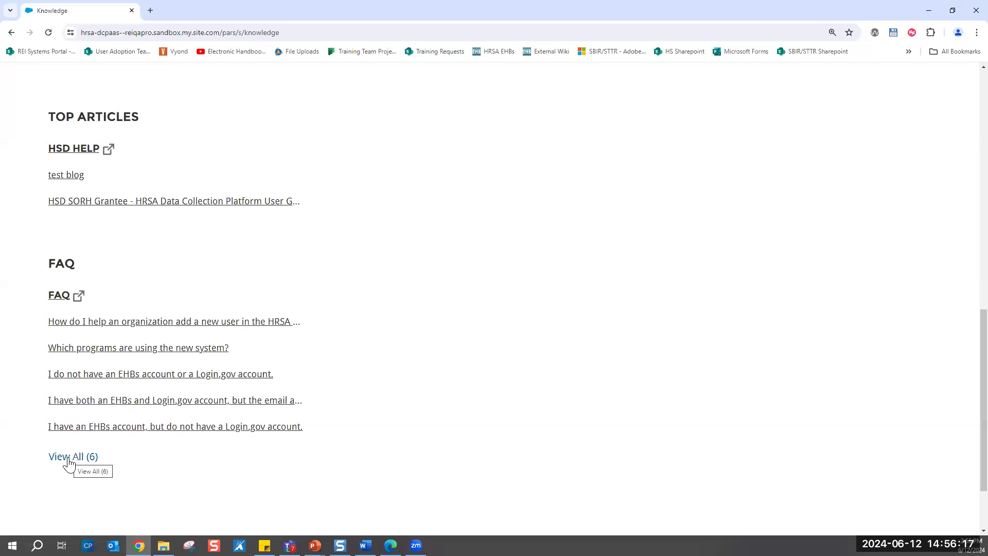
click(68, 463)
scroll(423, 447, up, 5)
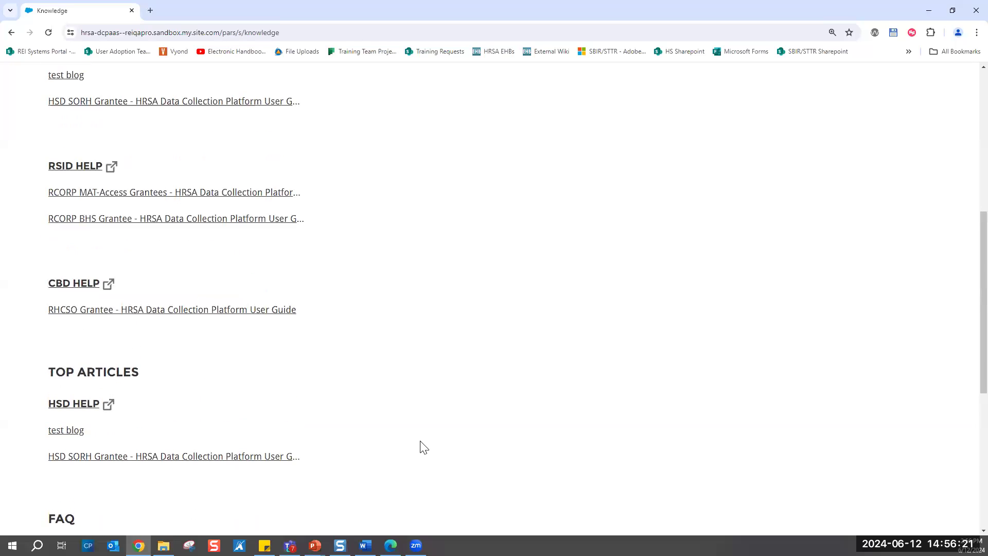
scroll(423, 447, up, 5)
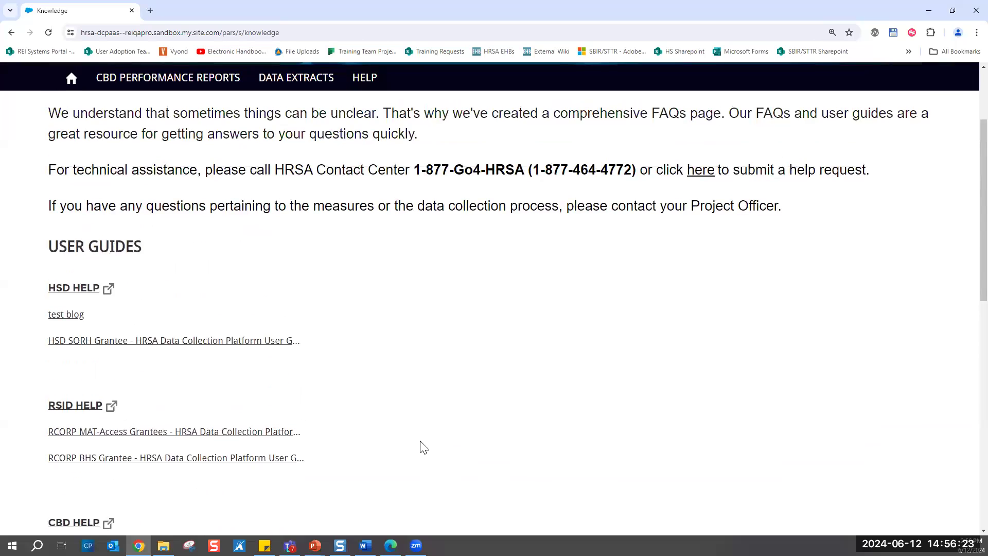
scroll(423, 447, up, 2)
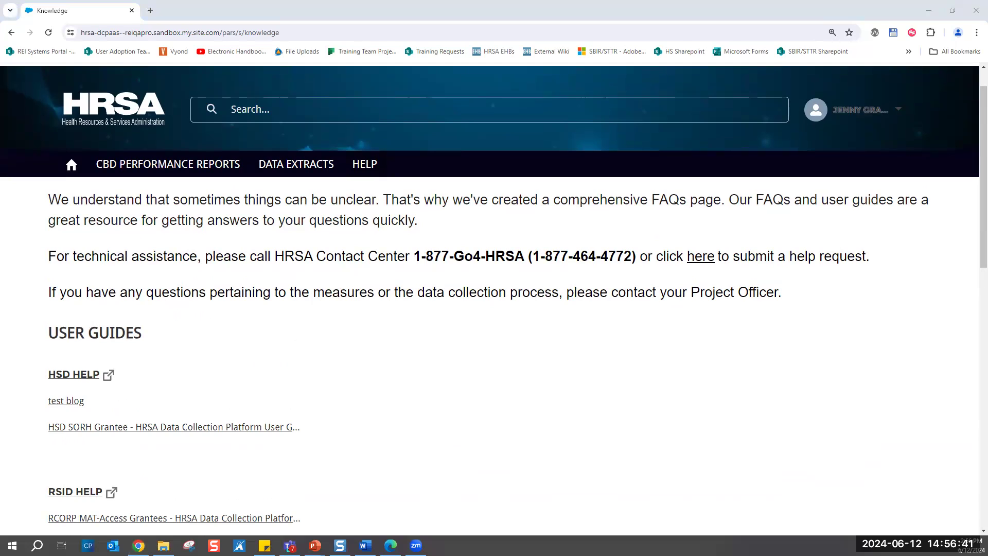
key(alt+Tab)
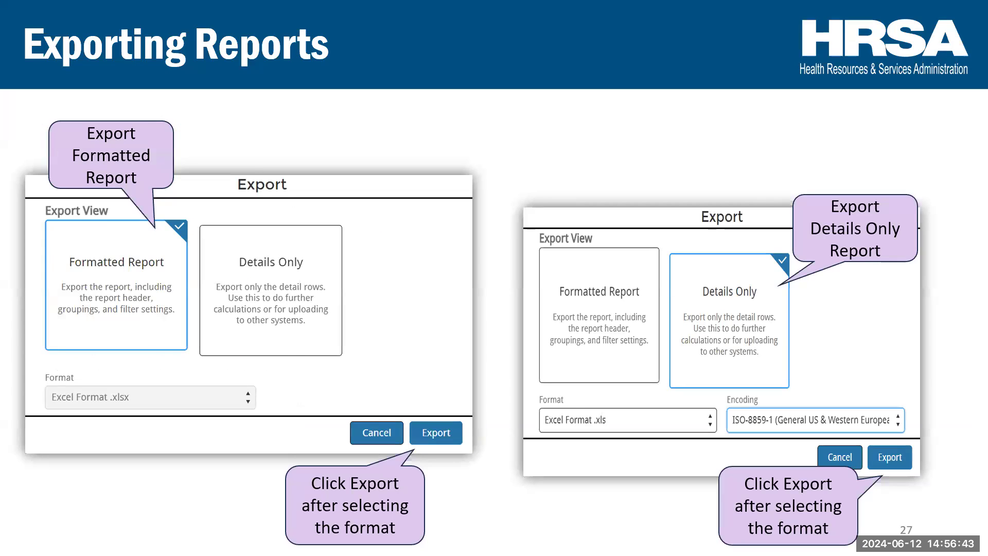
key(Right)
key(Right)
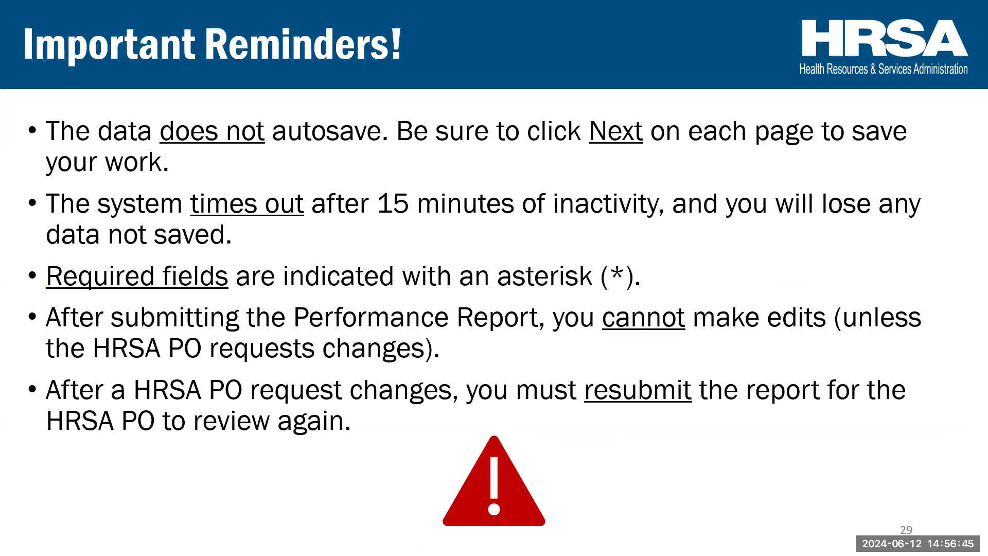